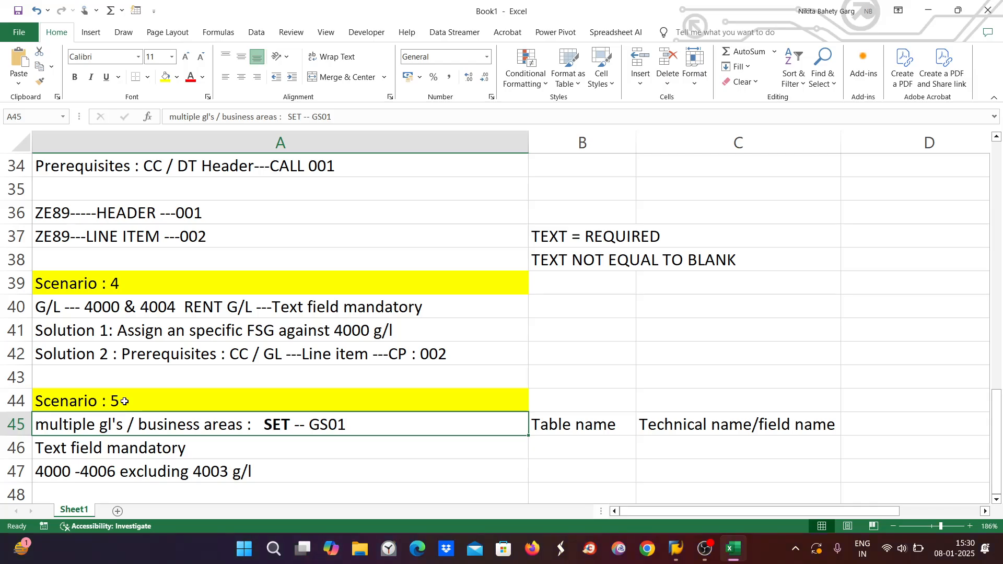
# Review the Scenario 5 notes in row 45 covering multiple G/Ls or business areas, SET and transaction GS01
pyautogui.click(97, 399)
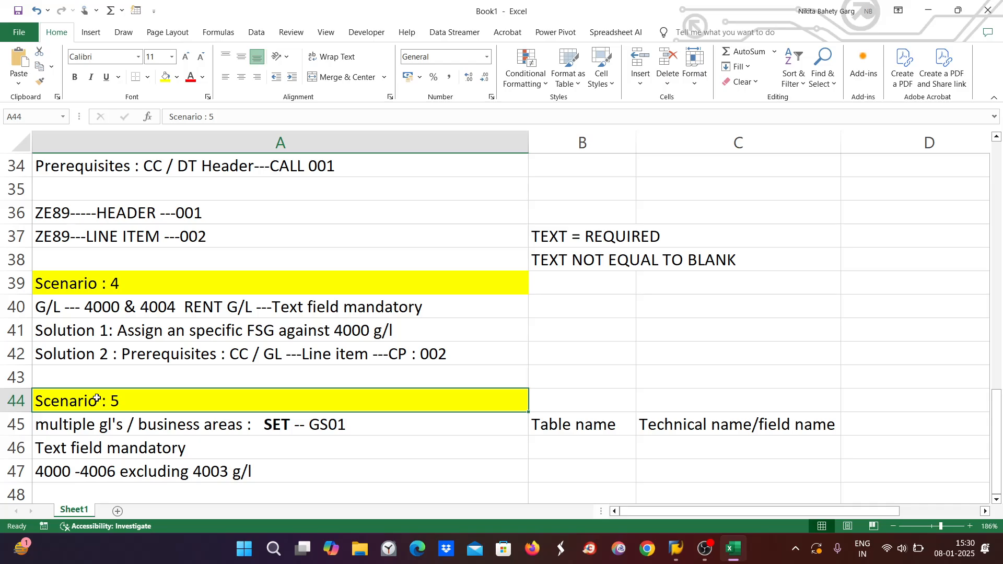
pyautogui.click(76, 430)
pyautogui.doubleClick(76, 429)
pyautogui.moveTo(35, 424); pyautogui.dragTo(244, 427)
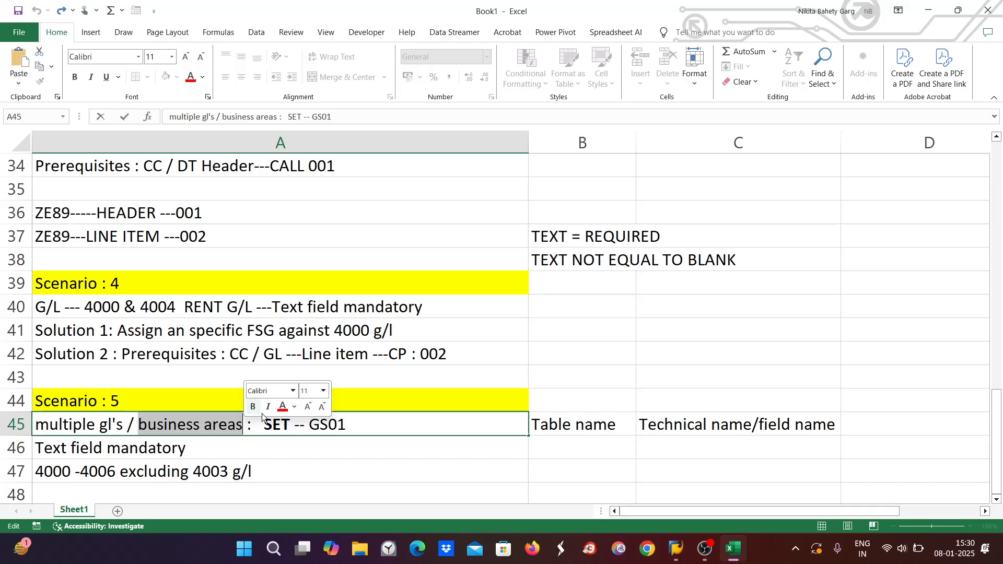
pyautogui.moveTo(265, 425); pyautogui.dragTo(291, 425)
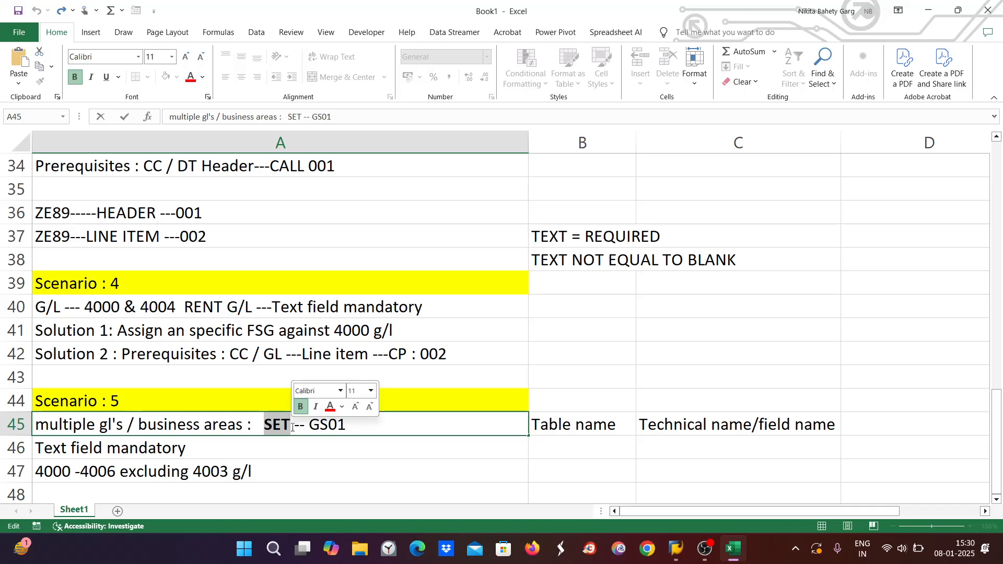
pyautogui.click(314, 455)
pyautogui.click(313, 425)
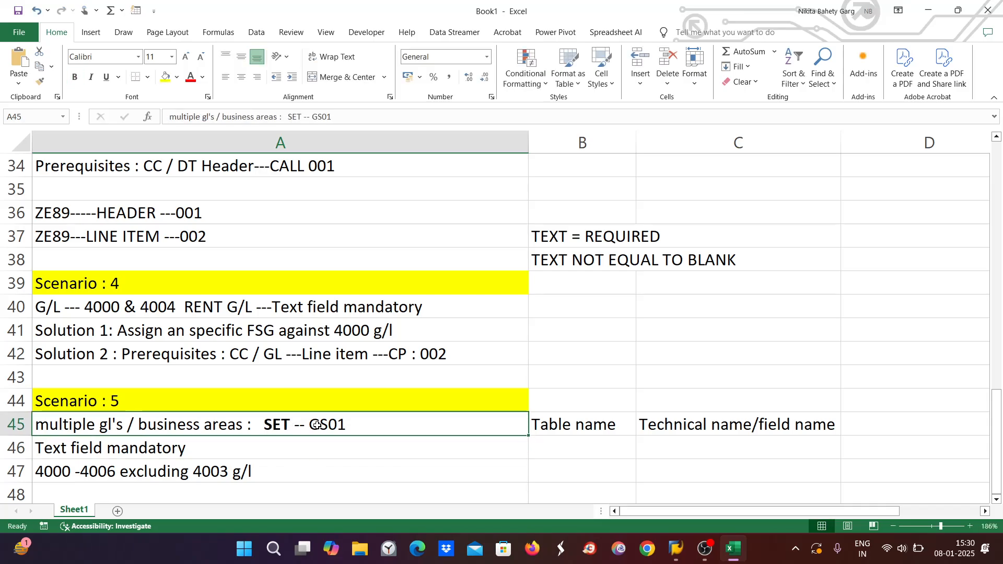
pyautogui.doubleClick(313, 425)
pyautogui.moveTo(309, 426); pyautogui.dragTo(347, 425)
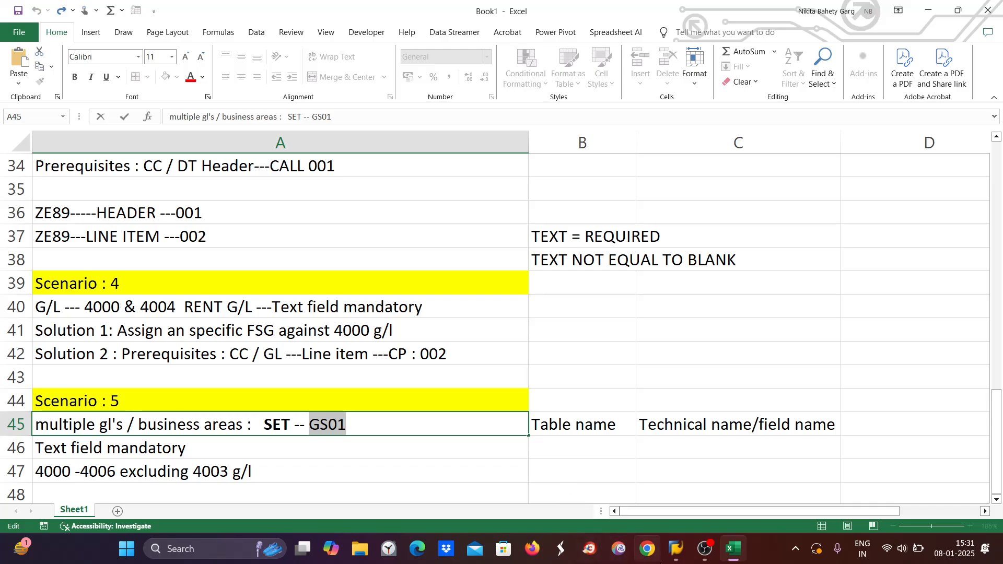
# Switch to SAP, open transaction FS00 and expand the expense accounts of company code ZE89
pyautogui.moveTo(700, 556)
pyautogui.click(748, 473)
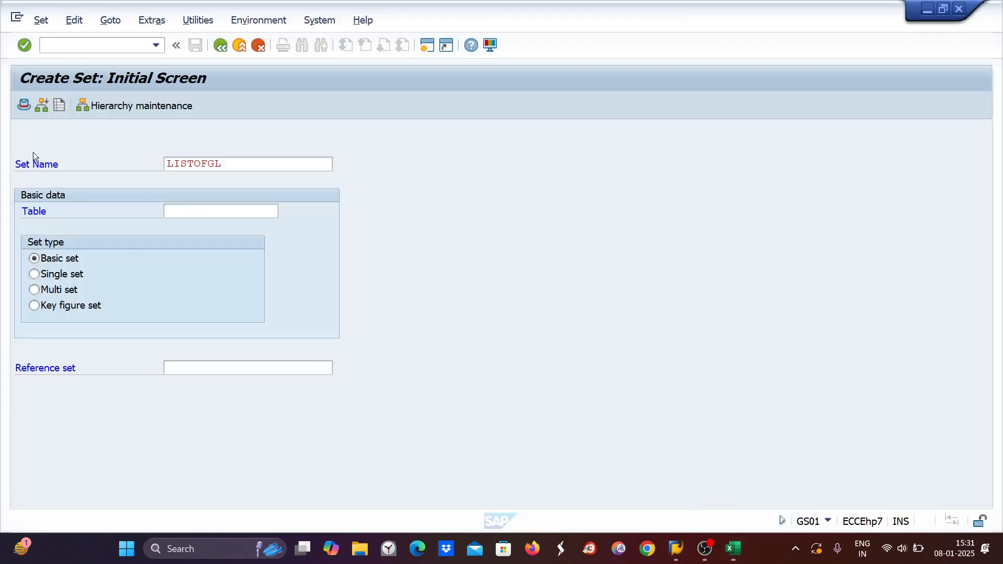
pyautogui.click(51, 45)
pyautogui.write('/nfs00')
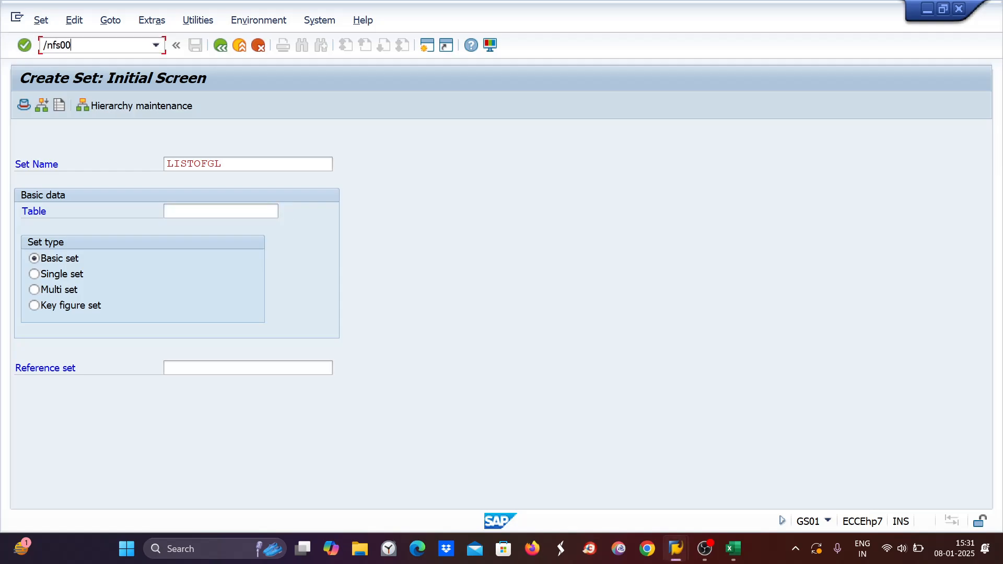
pyautogui.press('Return')
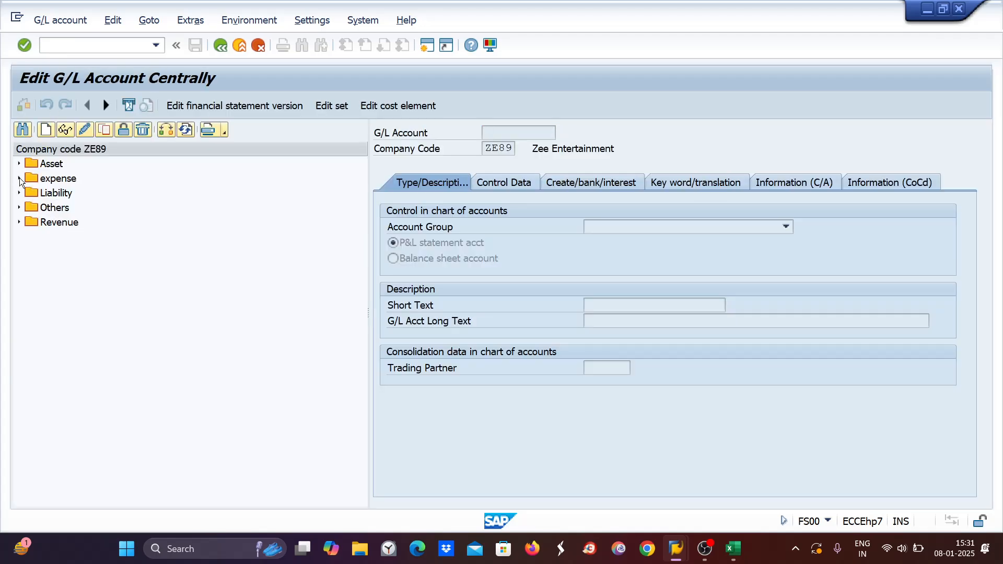
pyautogui.click(18, 178)
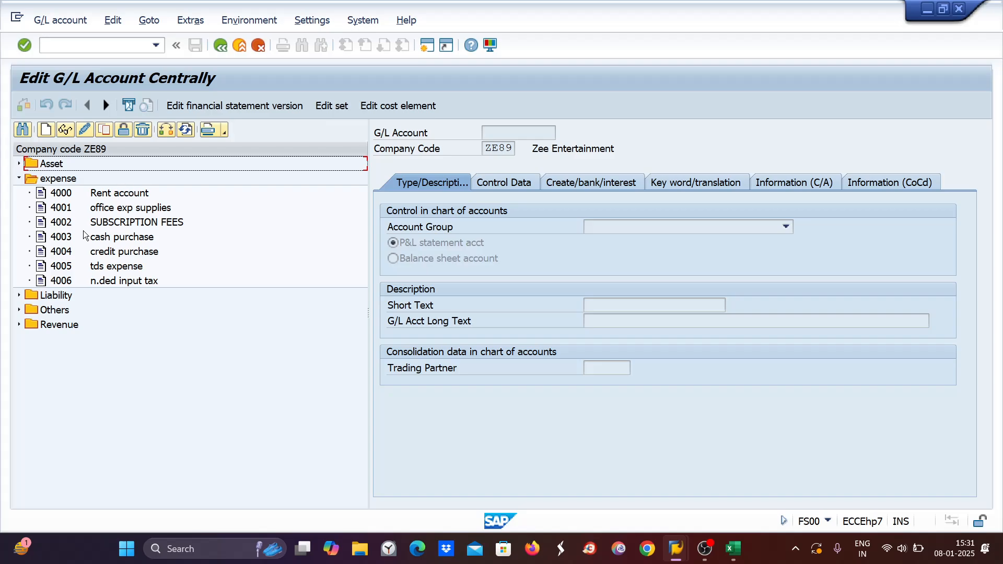
# In the Excel notes, remove the space after 4000 in cell A47 and make "4003 g/l" bold
pyautogui.click(733, 549)
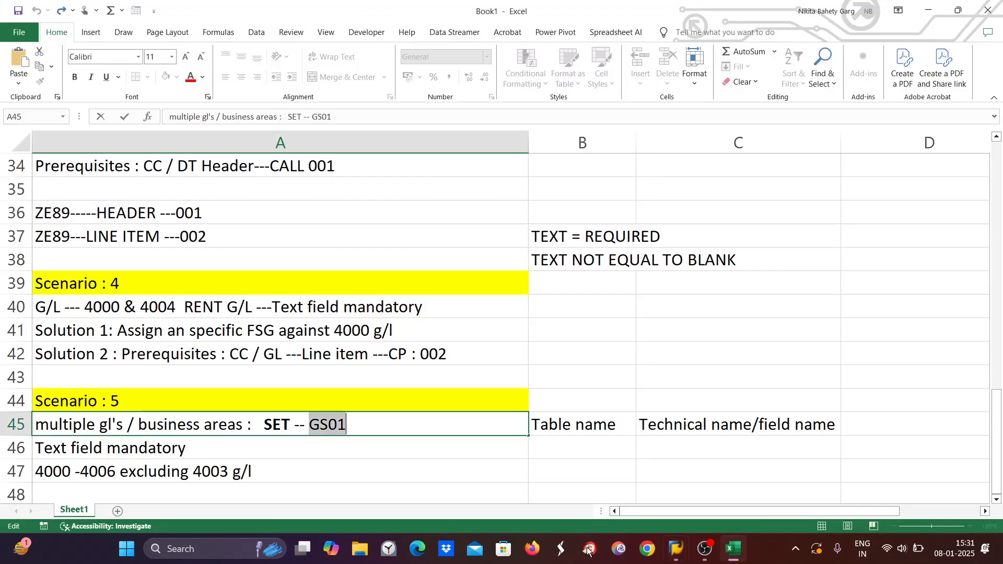
pyautogui.scroll(-2, 71, 414)
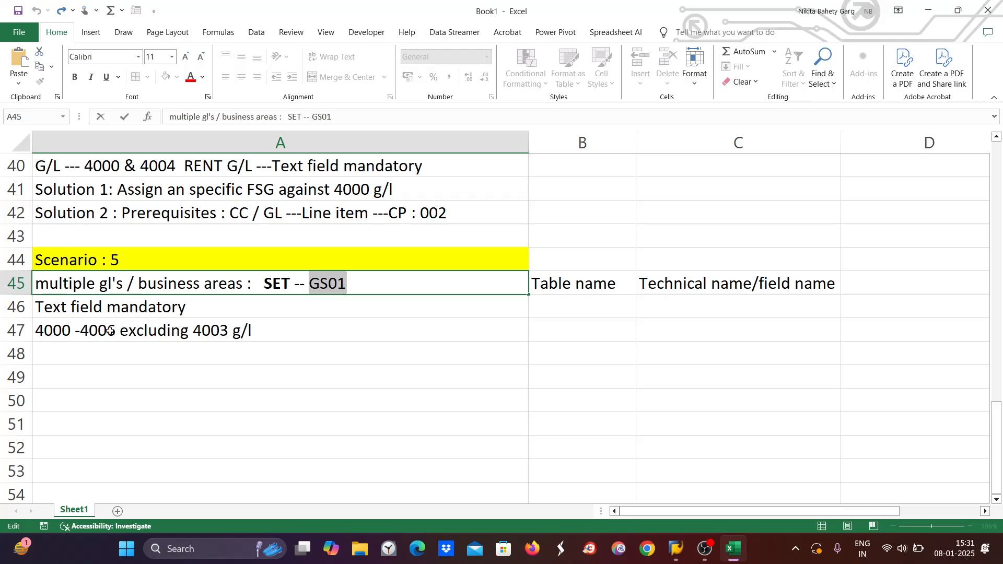
pyautogui.doubleClick(75, 331)
pyautogui.press('BackSpace')
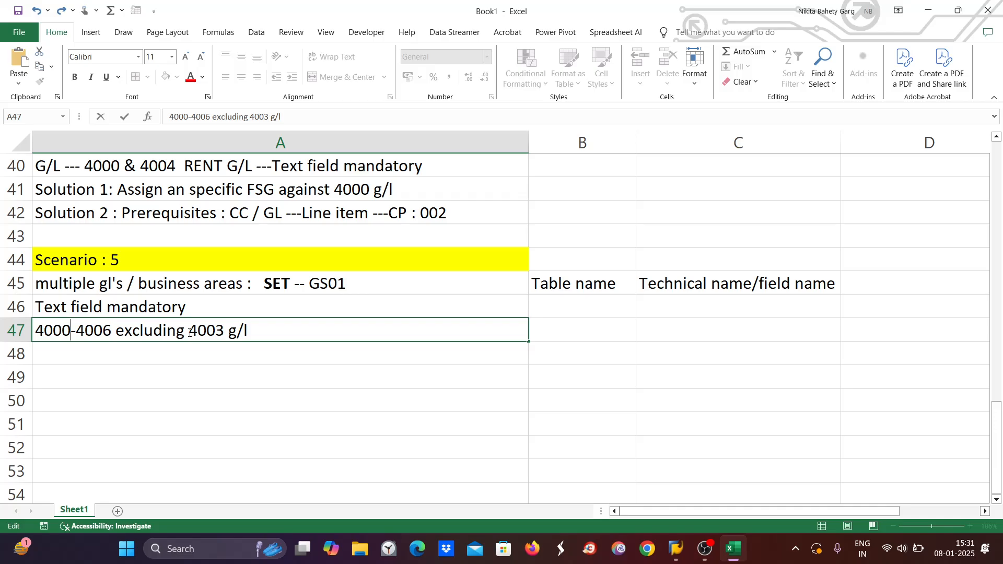
pyautogui.moveTo(190, 330); pyautogui.dragTo(276, 332)
pyautogui.hotkey('ctrl', 'b')
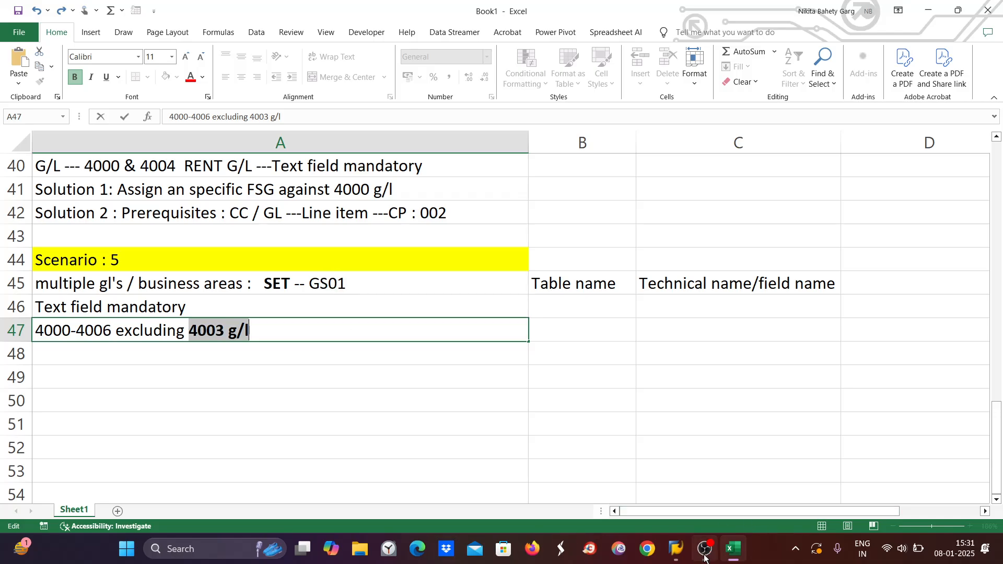
# Switch to SAP, open transaction GS01 in a new session and clear the Set Name field
pyautogui.moveTo(731, 558)
pyautogui.moveTo(676, 551)
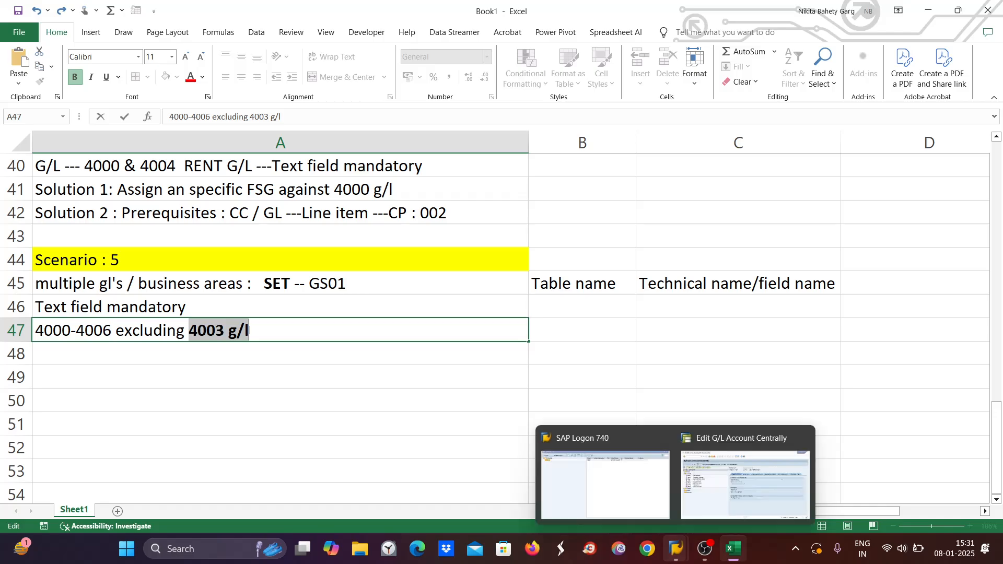
pyautogui.click(752, 483)
pyautogui.click(56, 45)
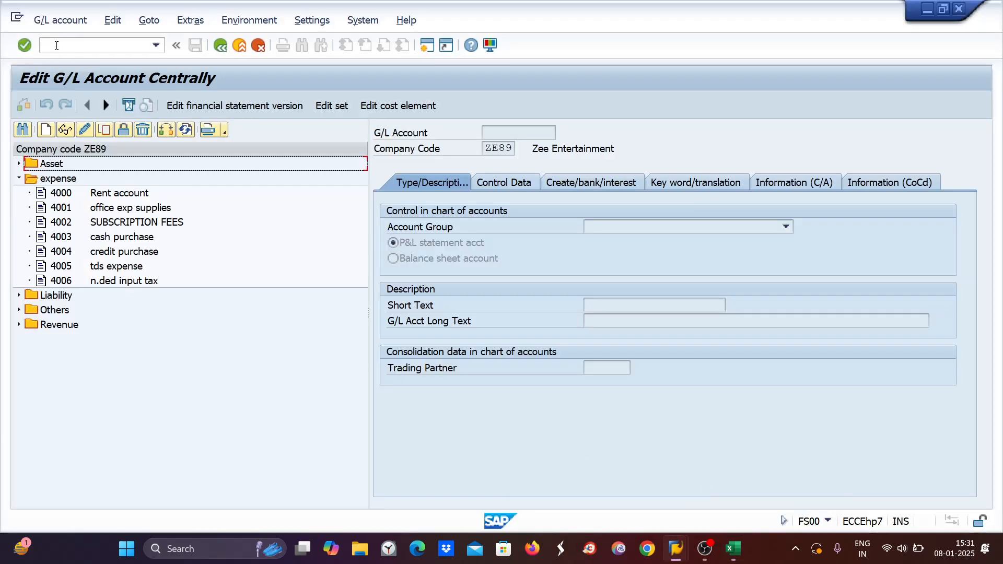
pyautogui.click(428, 49)
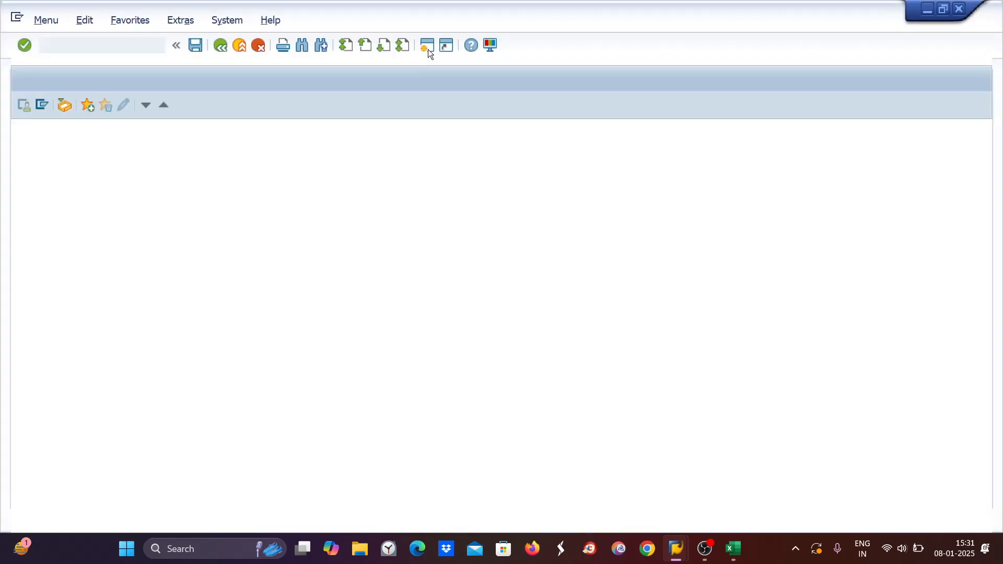
pyautogui.write('gs01')
pyautogui.press('Return')
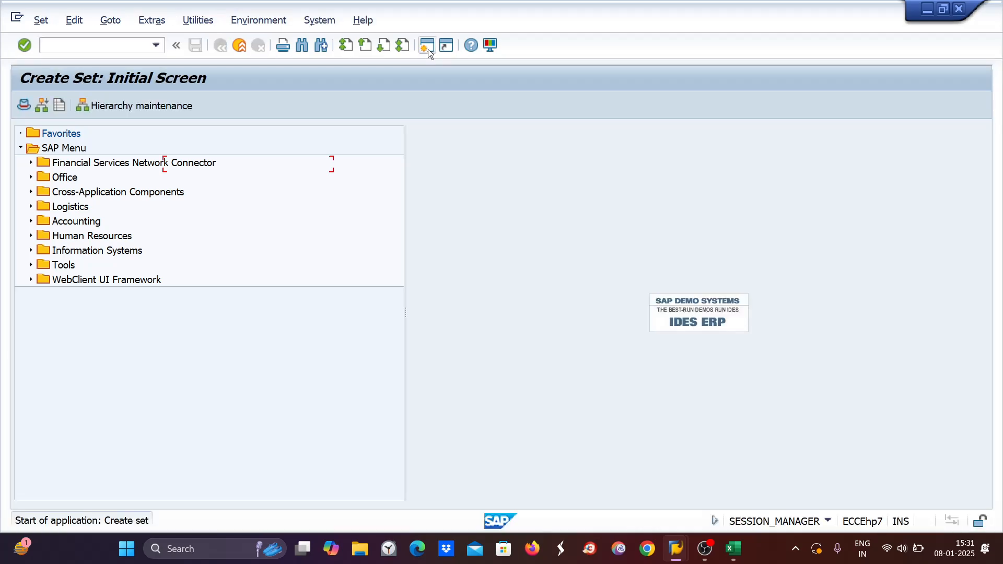
pyautogui.press('Delete')
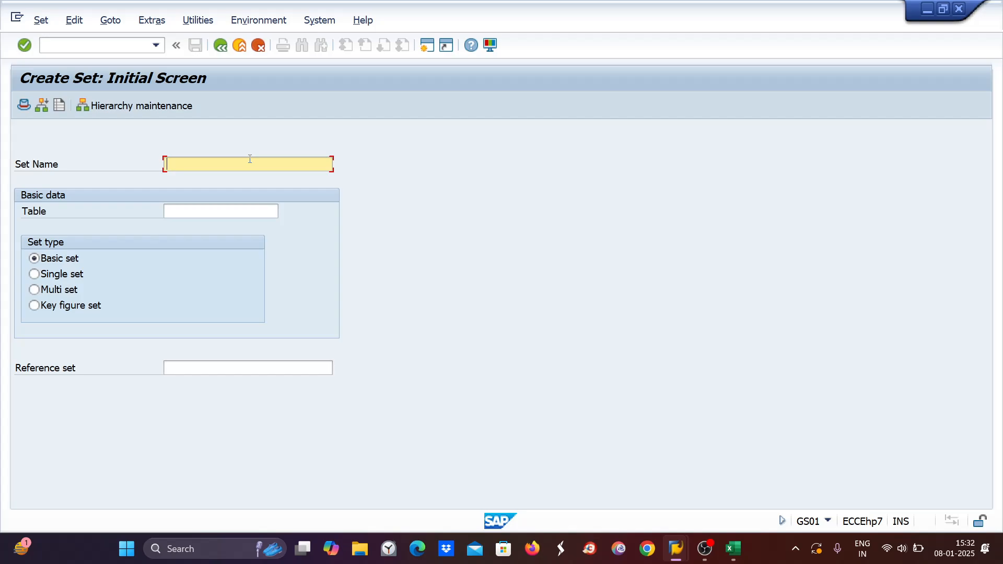
pyautogui.write('list ')
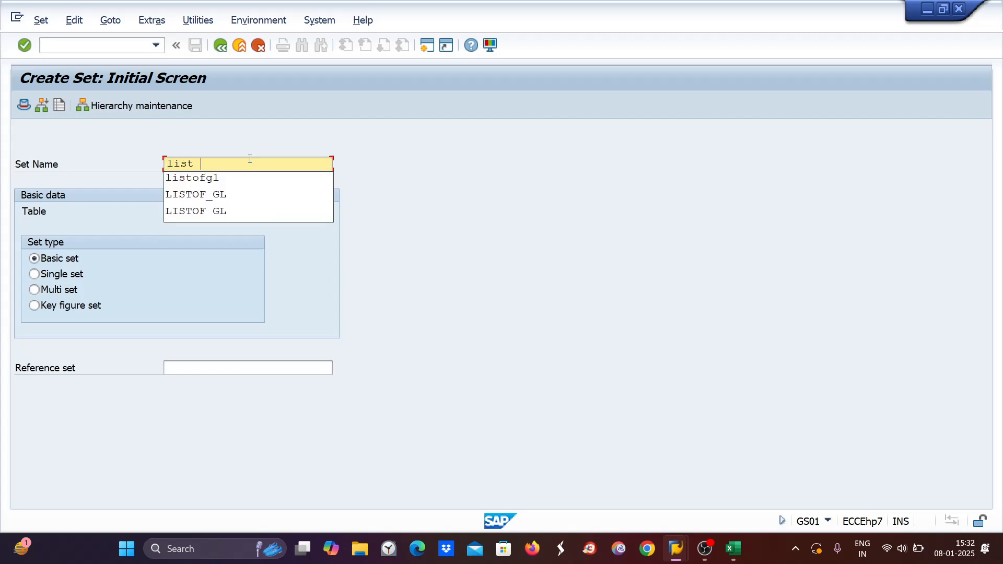
pyautogui.write('of gl')
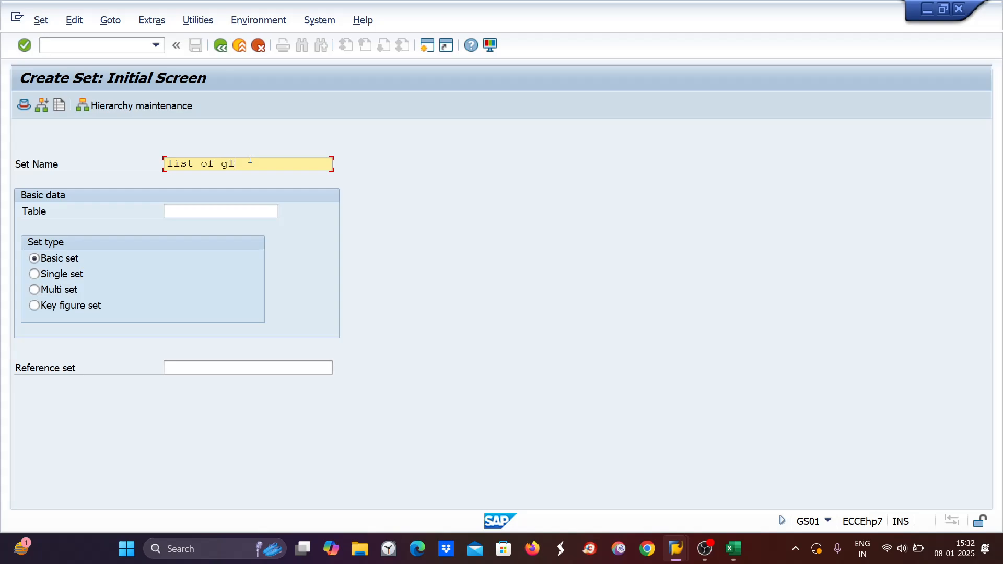
pyautogui.press('BackSpace')
pyautogui.press('BackSpace')
pyautogui.press('BackSpace')
pyautogui.press('BackSpace')
pyautogui.press('BackSpace')
pyautogui.press('BackSpace')
pyautogui.press('BackSpace')
pyautogui.press('BackSpace')
pyautogui.press('BackSpace')
pyautogui.press('BackSpace')
pyautogui.write('lis')
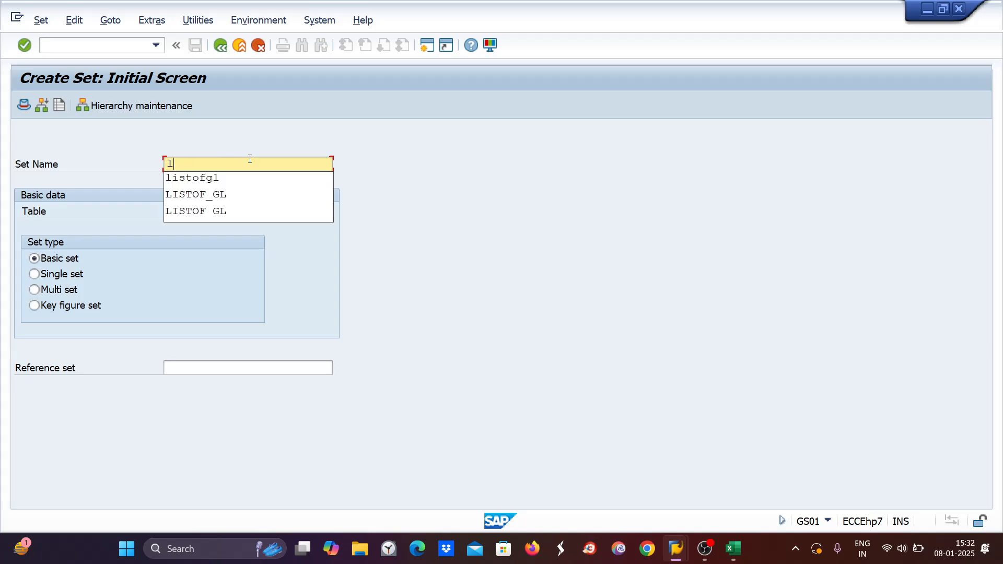
pyautogui.write('tof_gl')
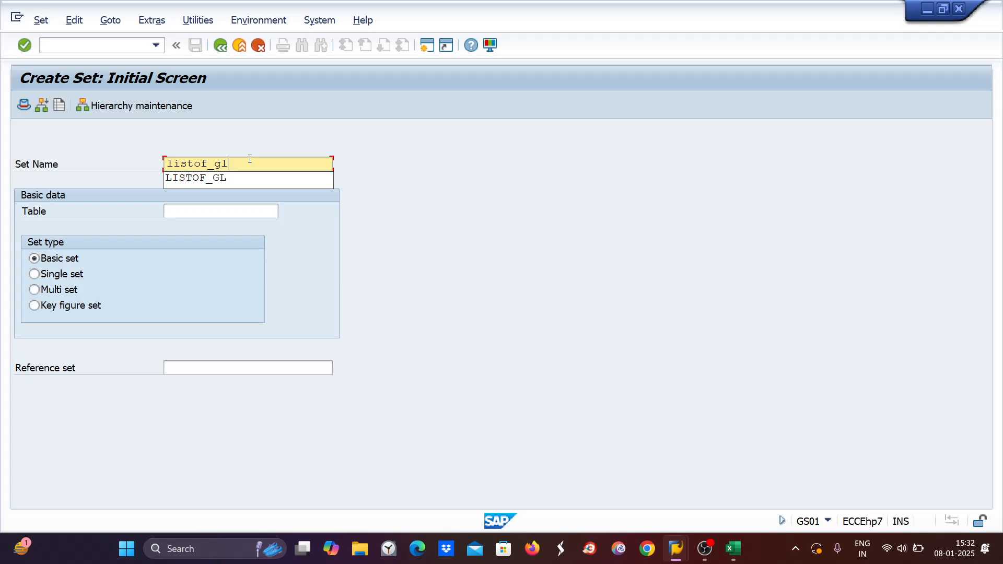
pyautogui.press('BackSpace')
pyautogui.press('BackSpace')
pyautogui.press('BackSpace')
pyautogui.press('BackSpace')
pyautogui.press('BackSpace')
pyautogui.press('BackSpace')
pyautogui.press('BackSpace')
pyautogui.press('BackSpace')
pyautogui.press('BackSpace')
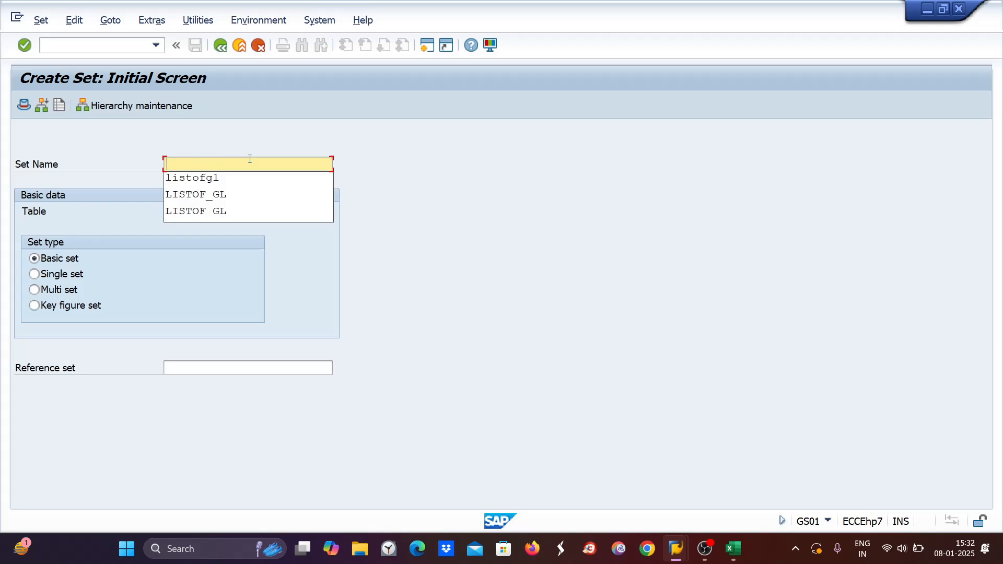
# Enter listofgl as the set name and move on to the Table field
pyautogui.write('listofgl')
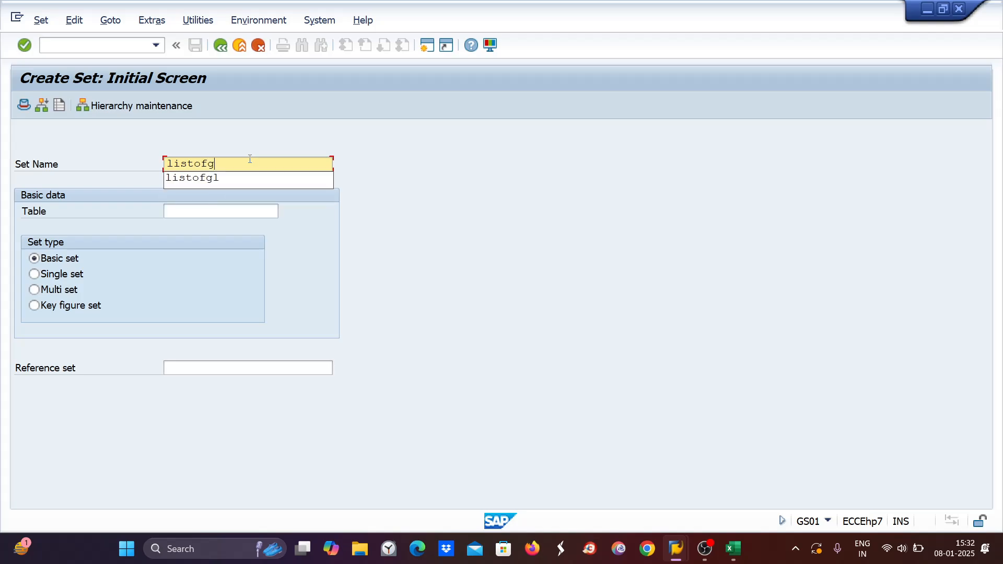
pyautogui.click(173, 211)
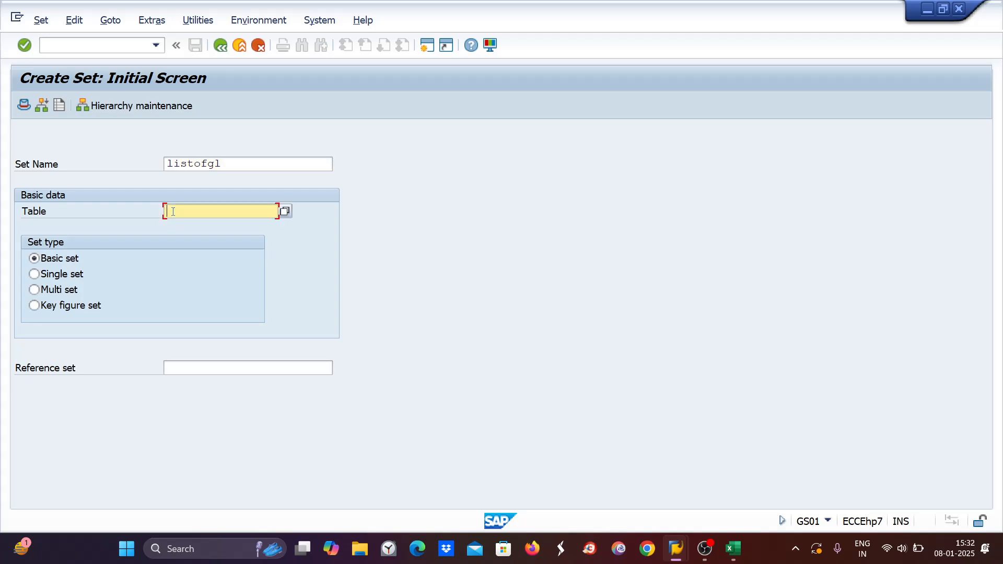
# Switch to Excel and check the Table name and Technical name/field name headings in row 45
pyautogui.click(740, 554)
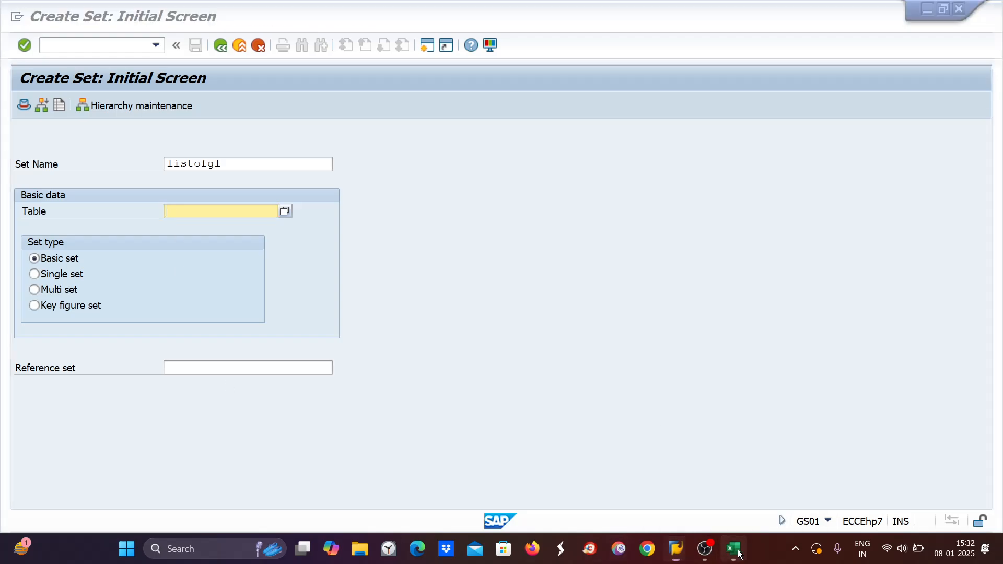
pyautogui.click(589, 277)
pyautogui.click(748, 285)
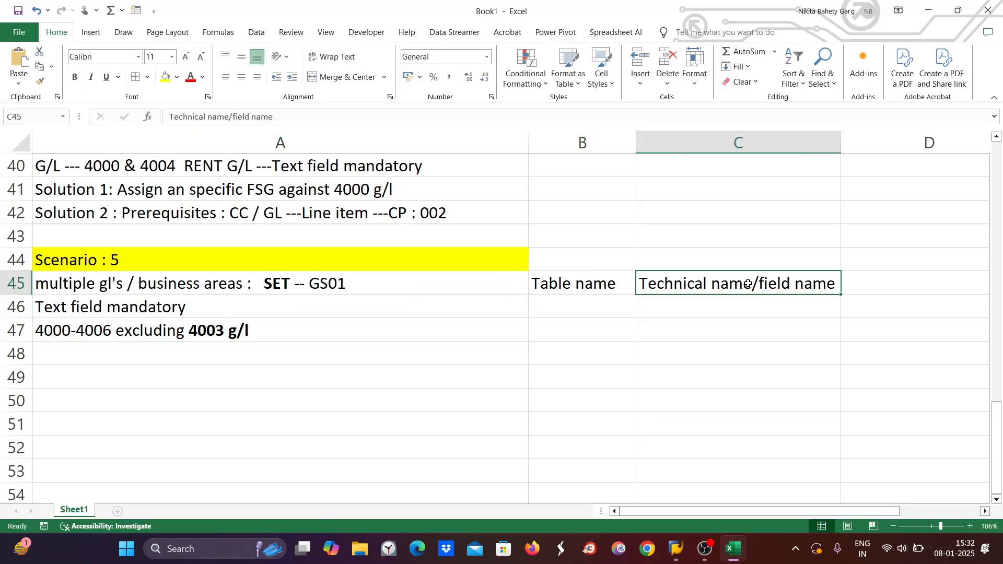
# In SAP's Edit G/L Account Centrally session, open the G/L Account field's technical information and copy the field name SAKNR
pyautogui.click(679, 557)
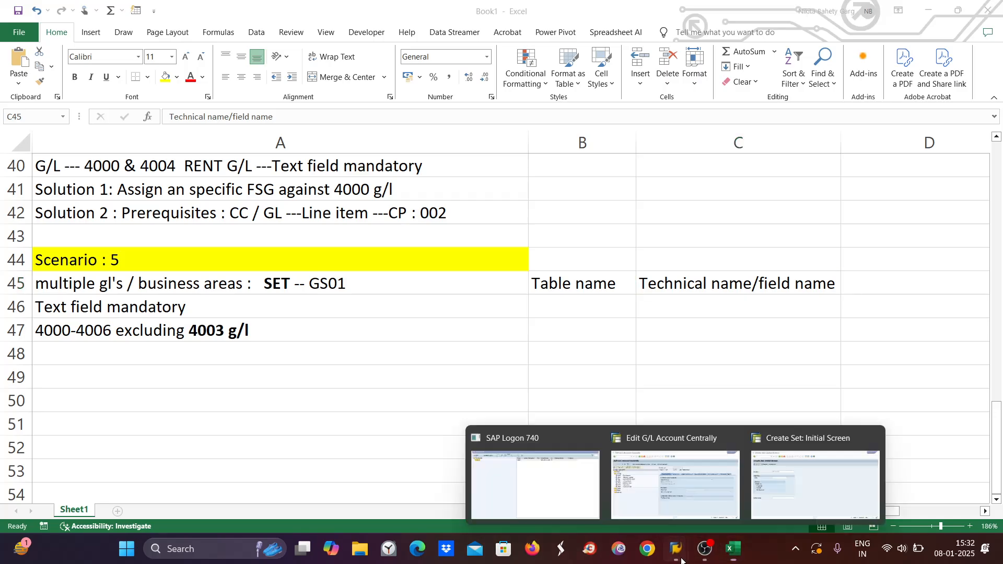
pyautogui.click(816, 478)
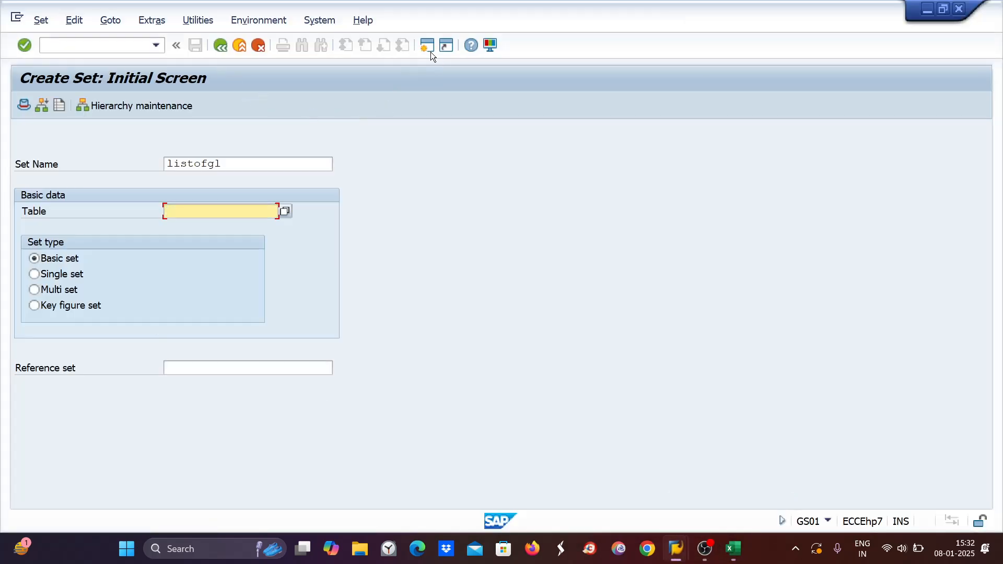
pyautogui.click(675, 554)
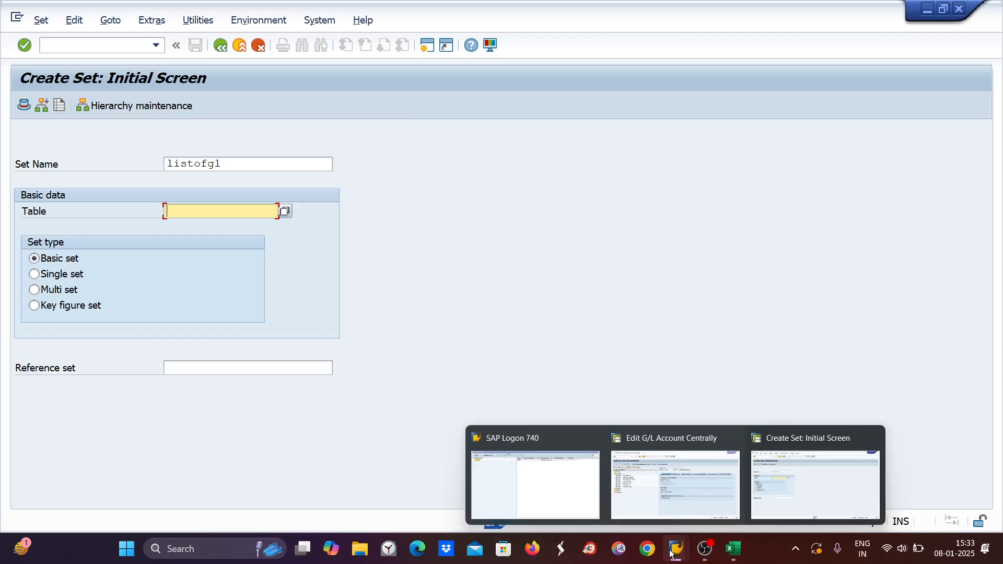
pyautogui.click(686, 488)
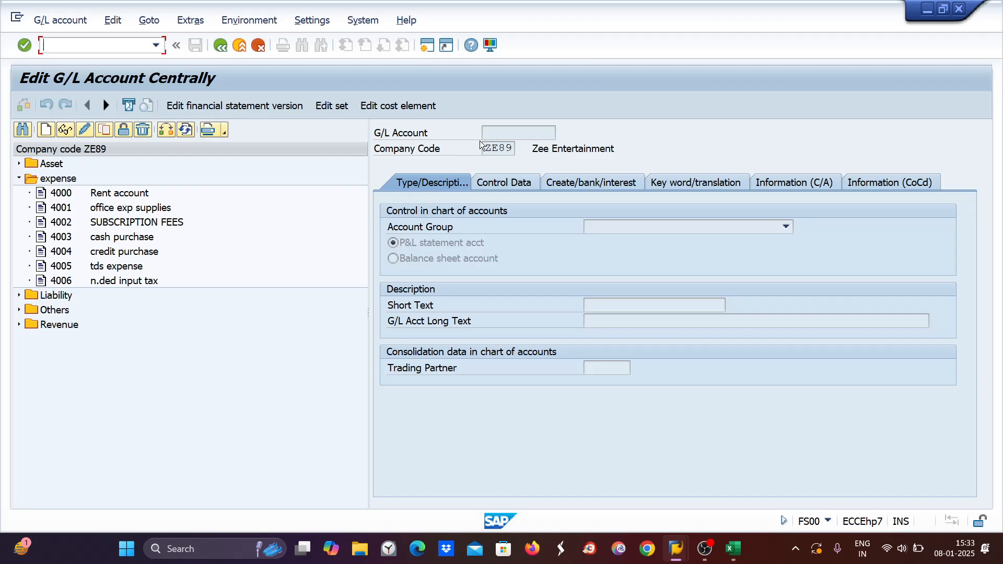
pyautogui.click(497, 132)
pyautogui.press('F1')
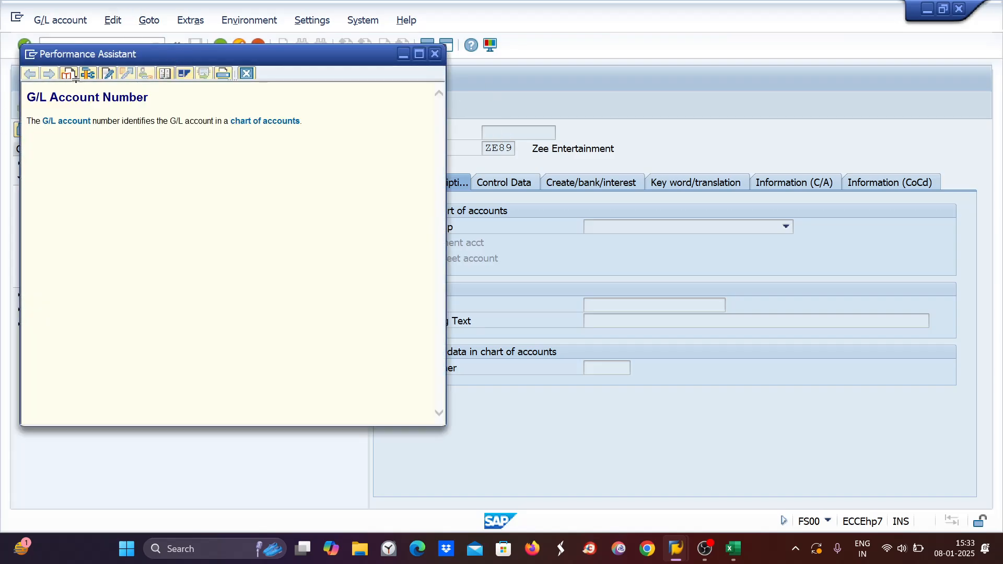
pyautogui.click(86, 76)
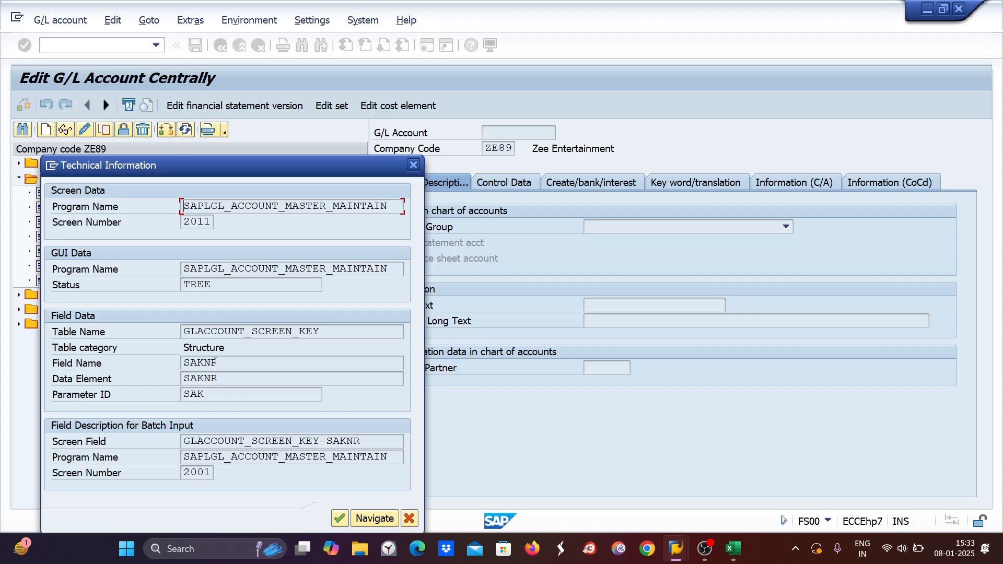
pyautogui.moveTo(225, 363); pyautogui.dragTo(167, 361)
pyautogui.hotkey('ctrl', 'c')
pyautogui.click(415, 167)
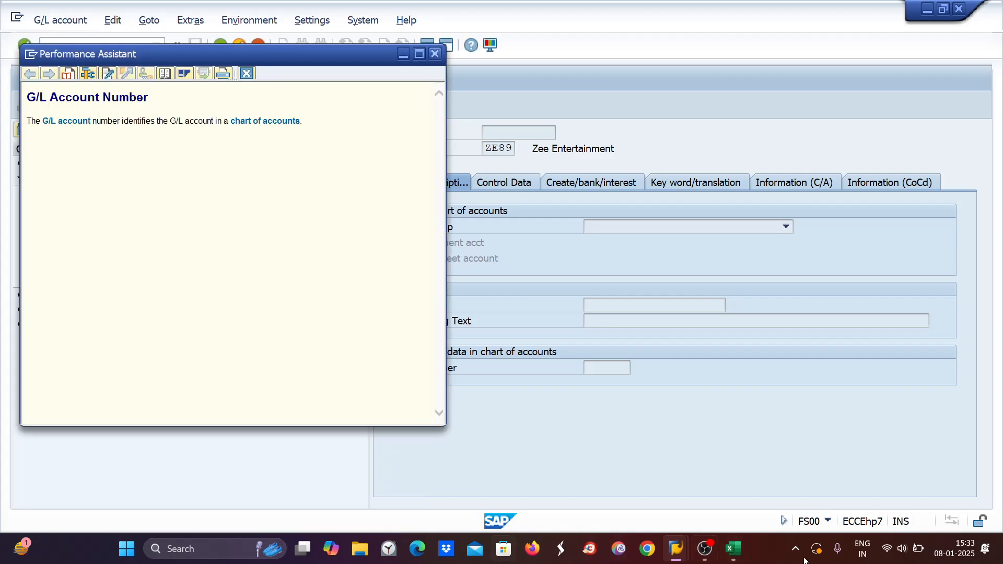
# Switch to Excel and paste SAKNR into cell C46 under the Technical name/field name heading
pyautogui.click(733, 558)
pyautogui.doubleClick(693, 306)
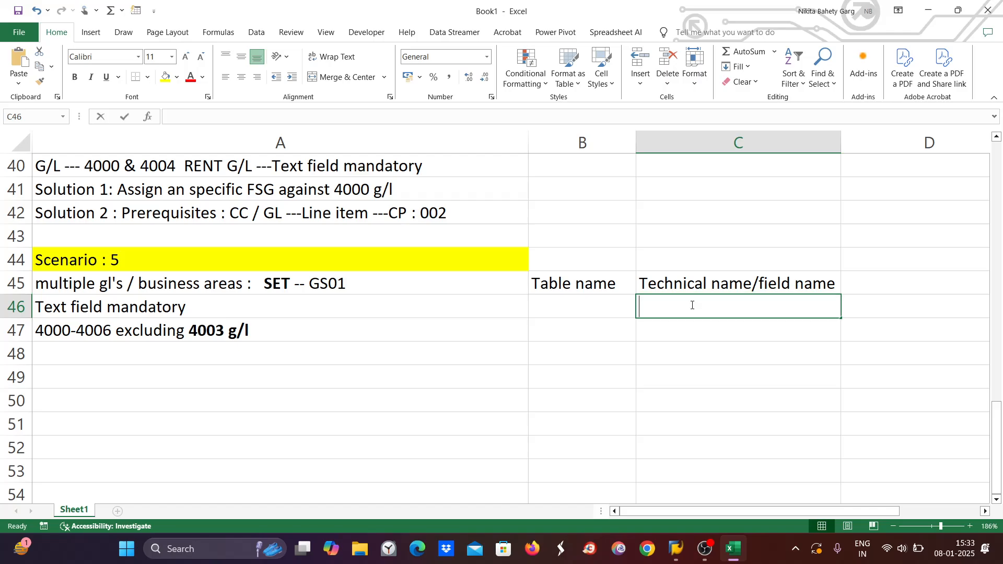
pyautogui.hotkey('ctrl', 'v')
pyautogui.moveTo(693, 306); pyautogui.dragTo(590, 321)
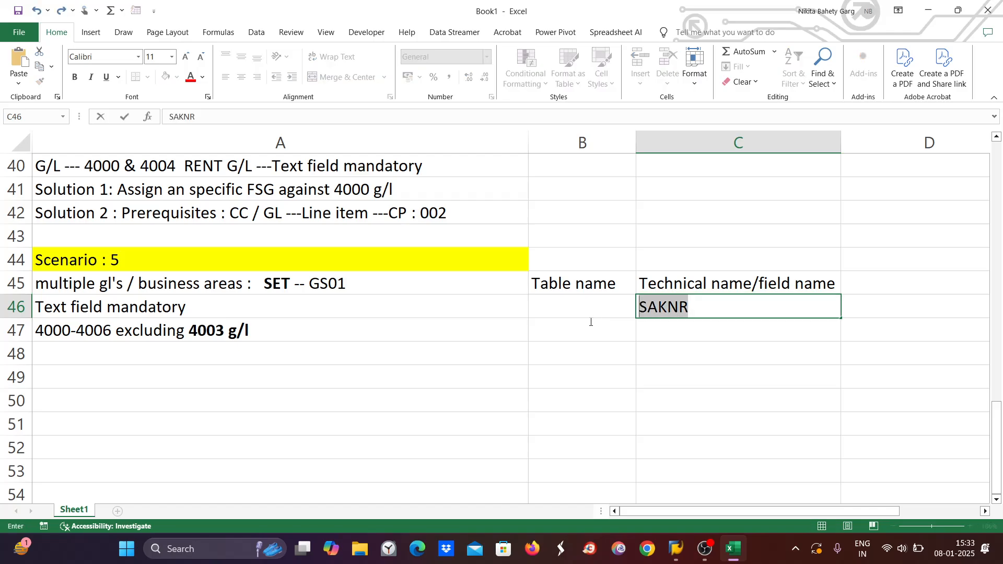
# Make the Technical name/field name and Table name headings in row 45 bold
pyautogui.click(690, 285)
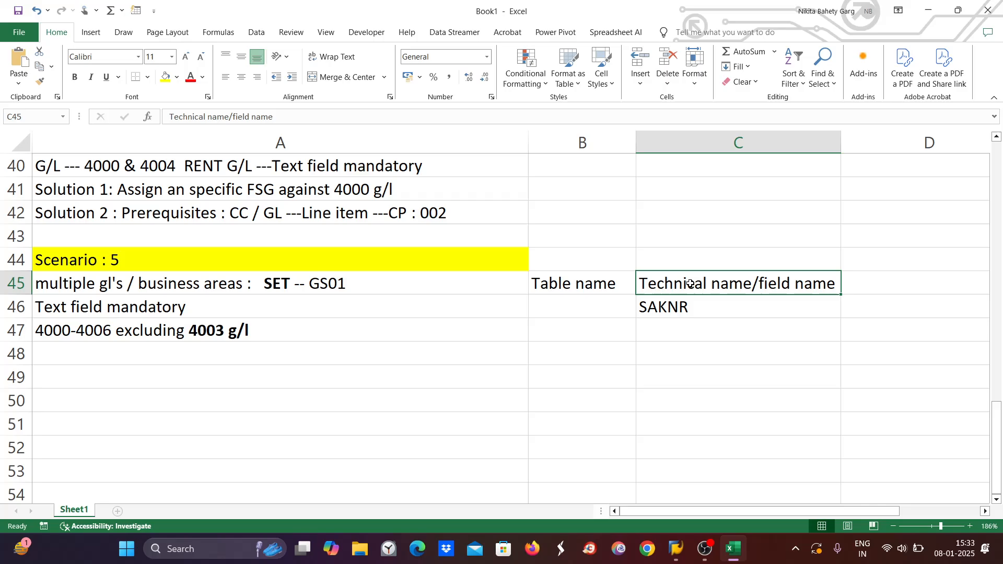
pyautogui.hotkey('ctrl', 'b')
pyautogui.click(586, 278)
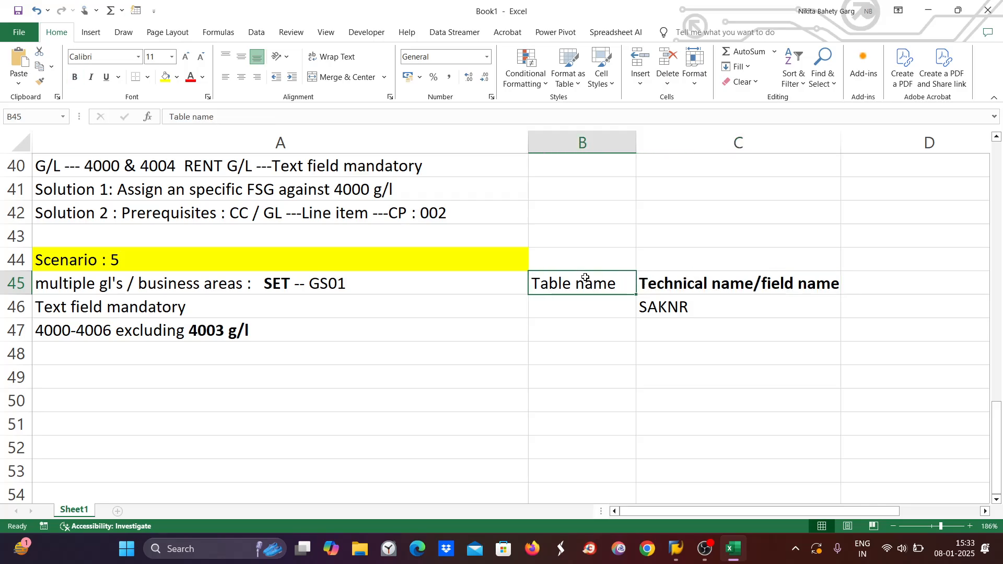
pyautogui.hotkey('ctrl', 'b')
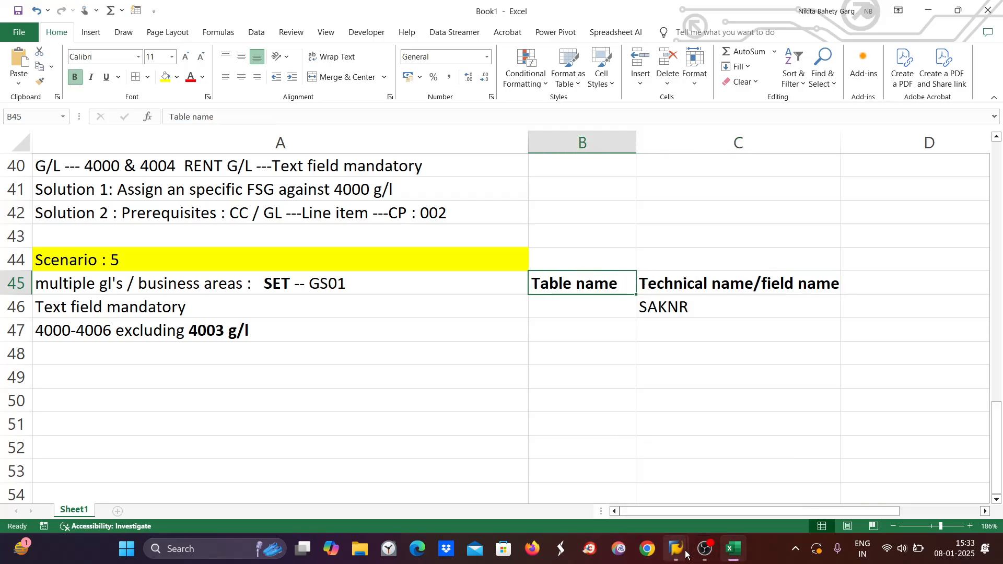
# Switch to SAP and open transaction SE11 in the Edit G/L Account Centrally session
pyautogui.moveTo(679, 551)
pyautogui.click(815, 486)
pyautogui.click(220, 211)
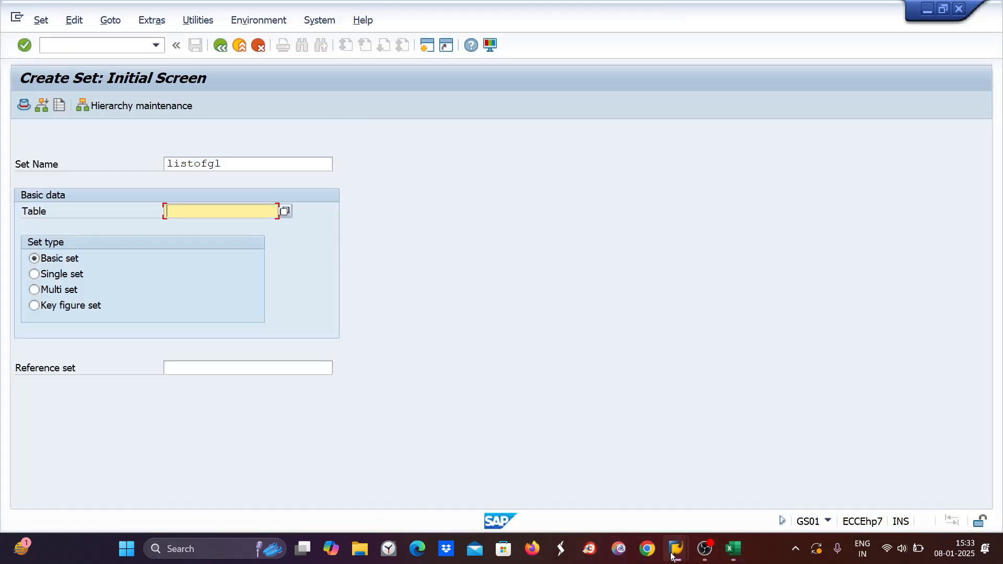
pyautogui.moveTo(676, 549)
pyautogui.click(633, 509)
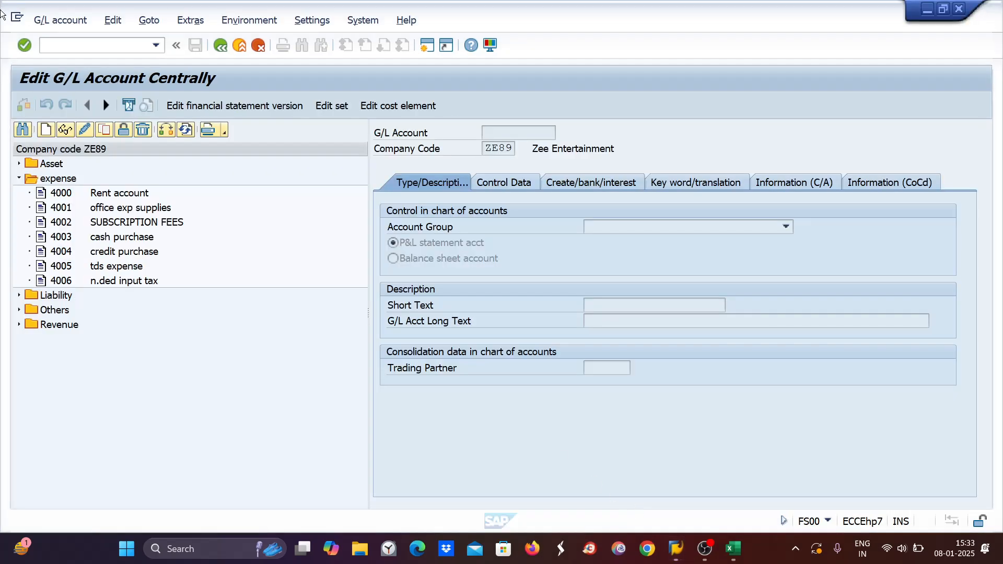
pyautogui.click(56, 46)
pyautogui.write('/nse11')
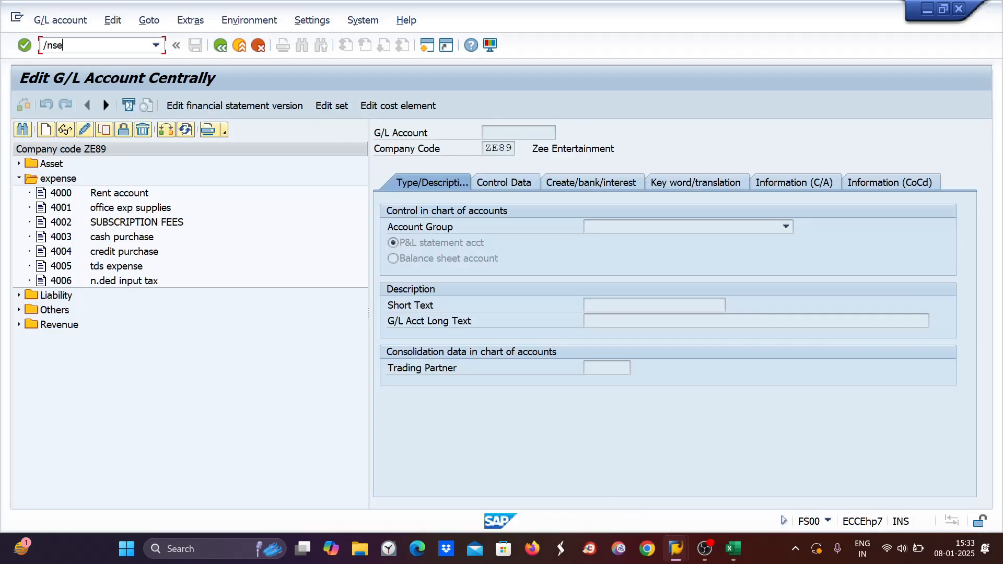
pyautogui.press('Return')
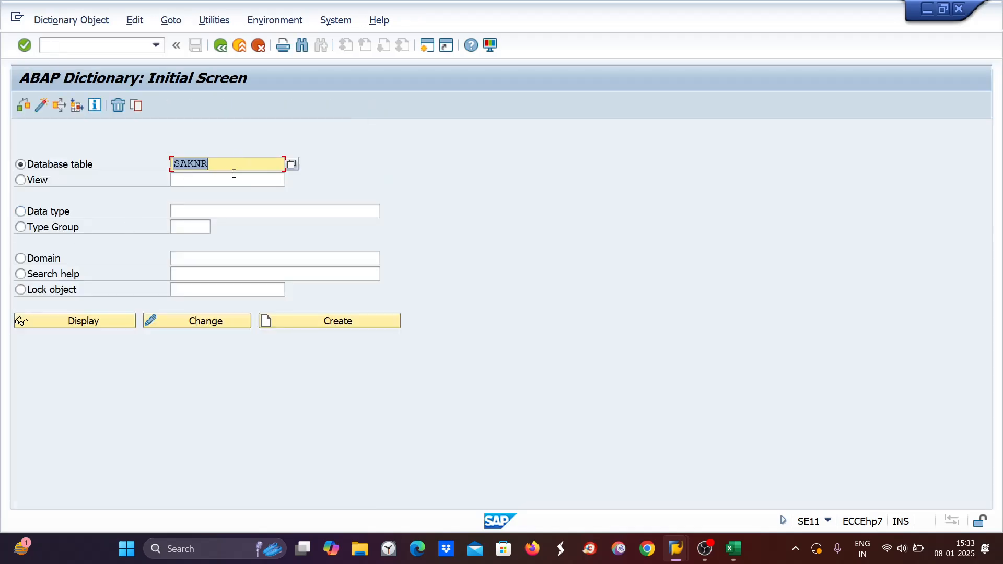
# Run a where-used list for data element SAKNR restricted to table fields, and locate the SKA1 entry
pyautogui.click(224, 166)
pyautogui.click(59, 106)
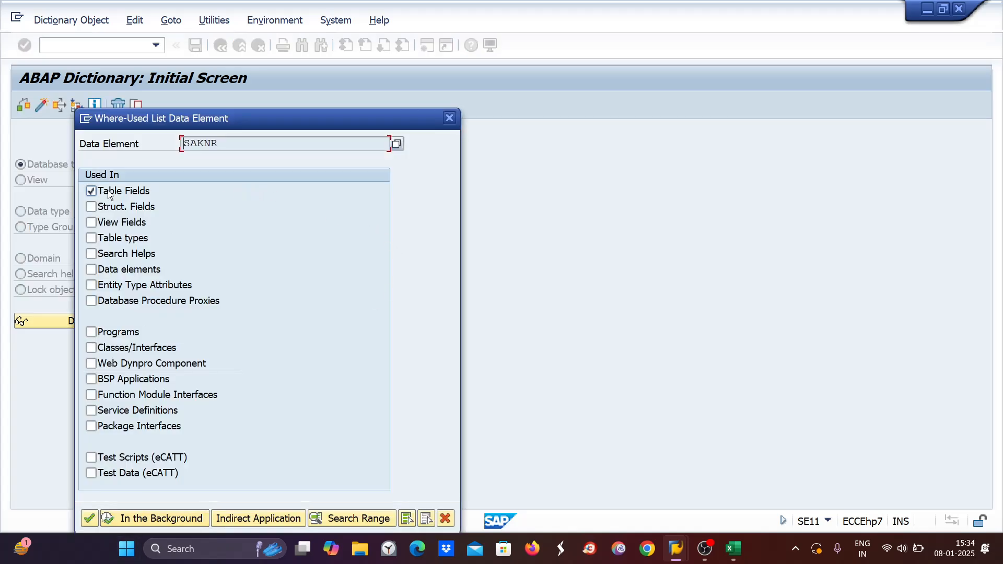
pyautogui.click(90, 516)
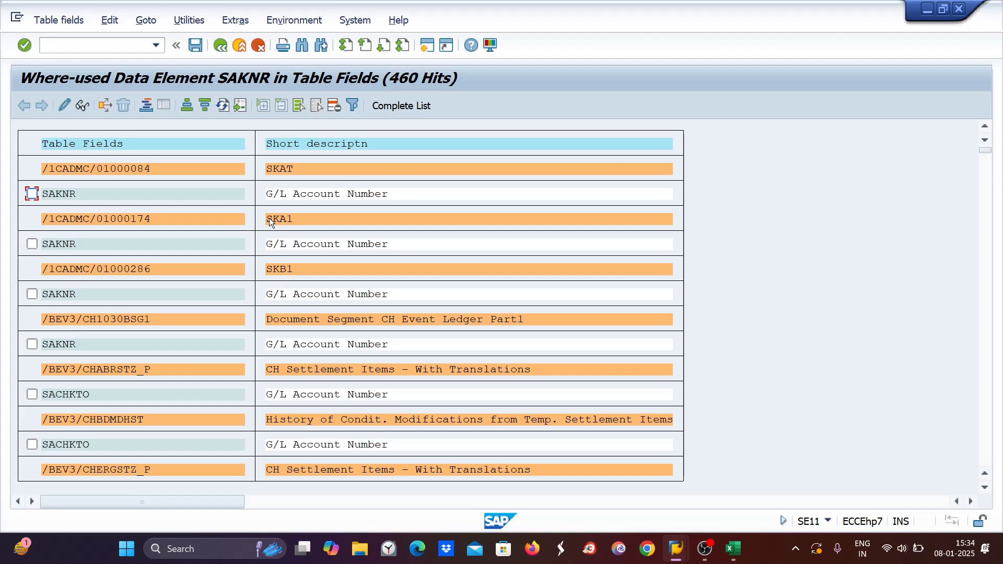
pyautogui.moveTo(268, 218); pyautogui.dragTo(285, 220)
pyautogui.click(293, 218)
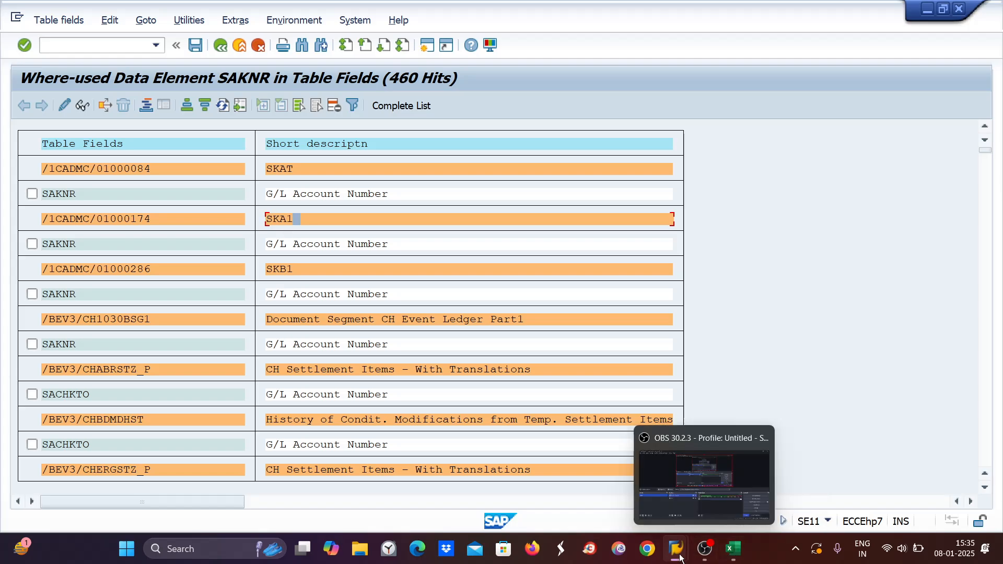
# Return to the Create Set session, enter ska1 as the table and continue to the field name prompt
pyautogui.click(758, 500)
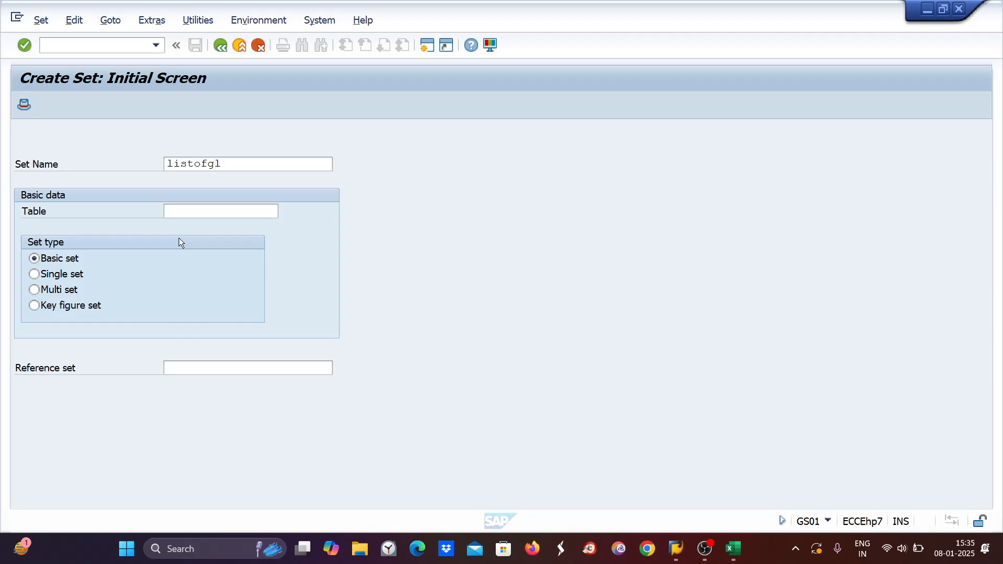
pyautogui.click(173, 210)
pyautogui.write('ska1')
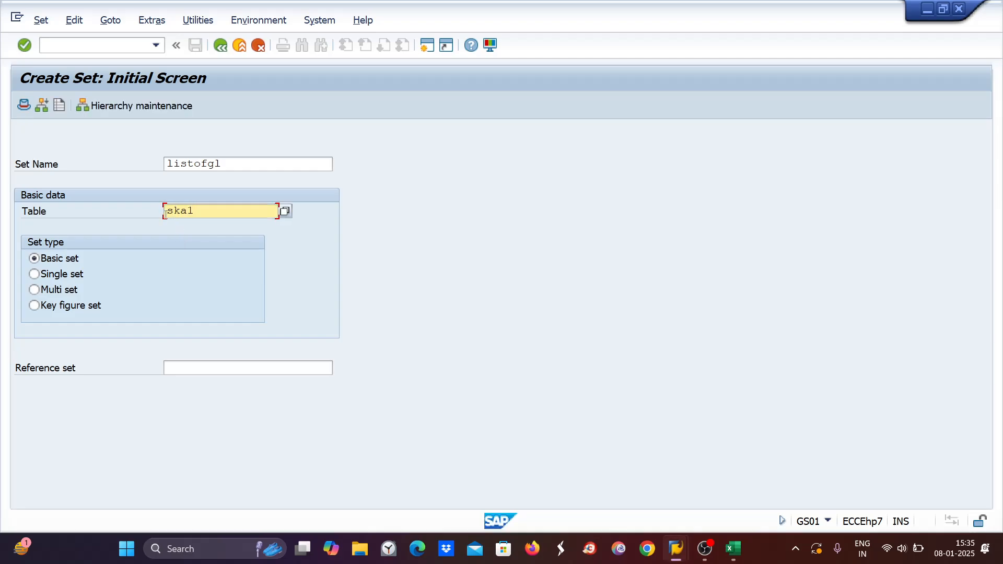
pyautogui.press('Return')
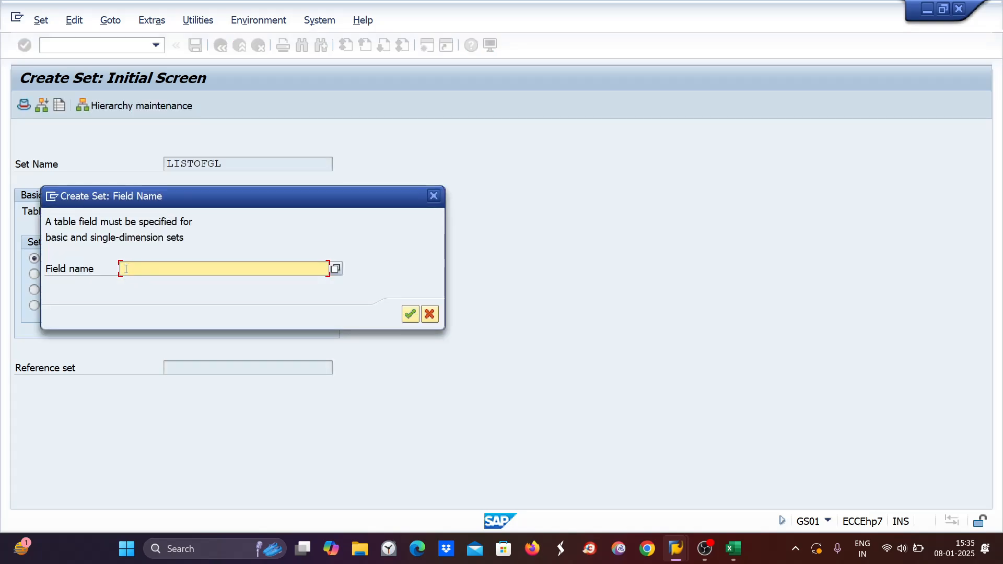
# Switch to Excel, enter SKA1 in cell B46 under Table name, and copy the field name SAKNR from C46
pyautogui.click(733, 549)
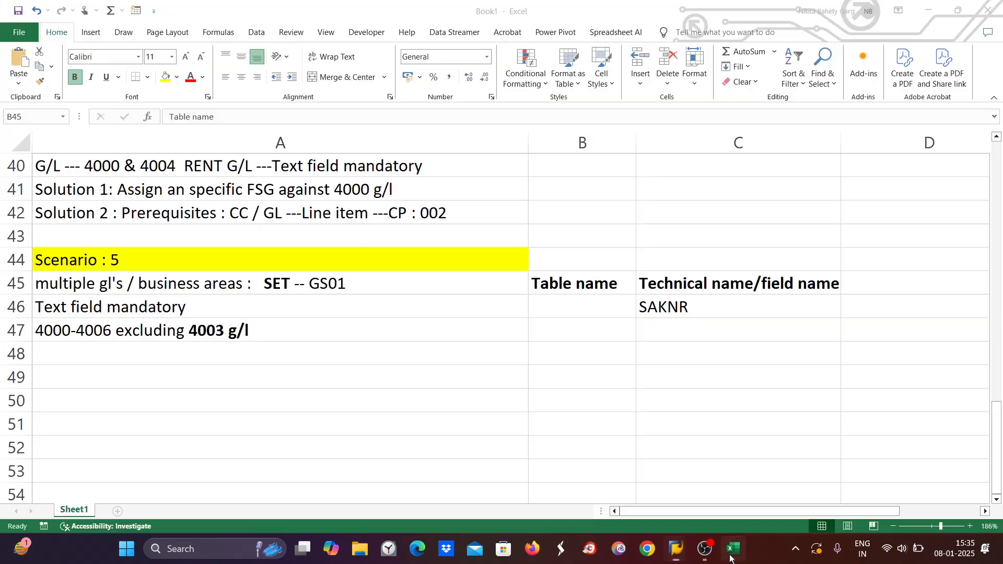
pyautogui.click(661, 300)
pyautogui.doubleClick(578, 311)
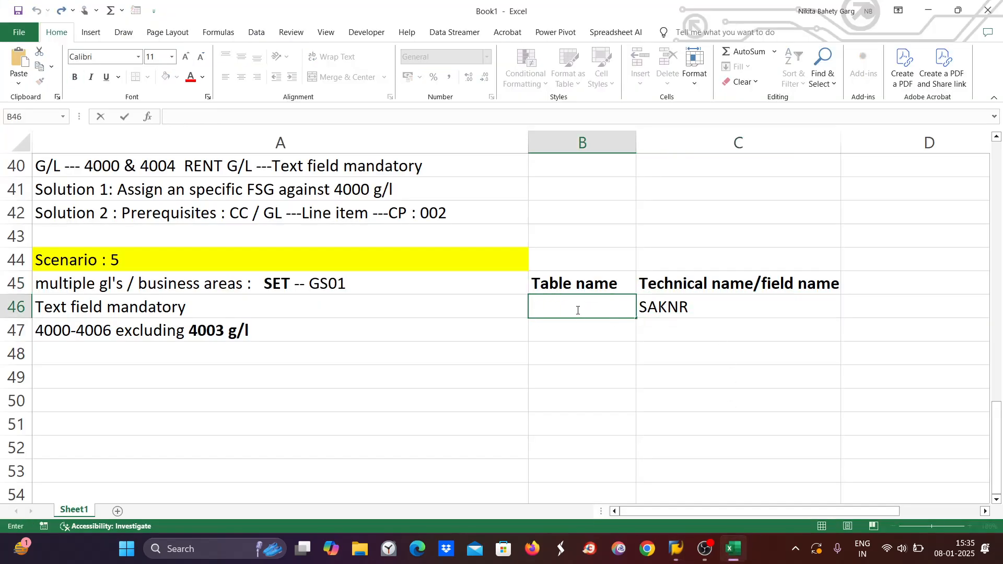
pyautogui.write('SKA1')
pyautogui.doubleClick(683, 308)
pyautogui.moveTo(686, 309); pyautogui.dragTo(638, 310)
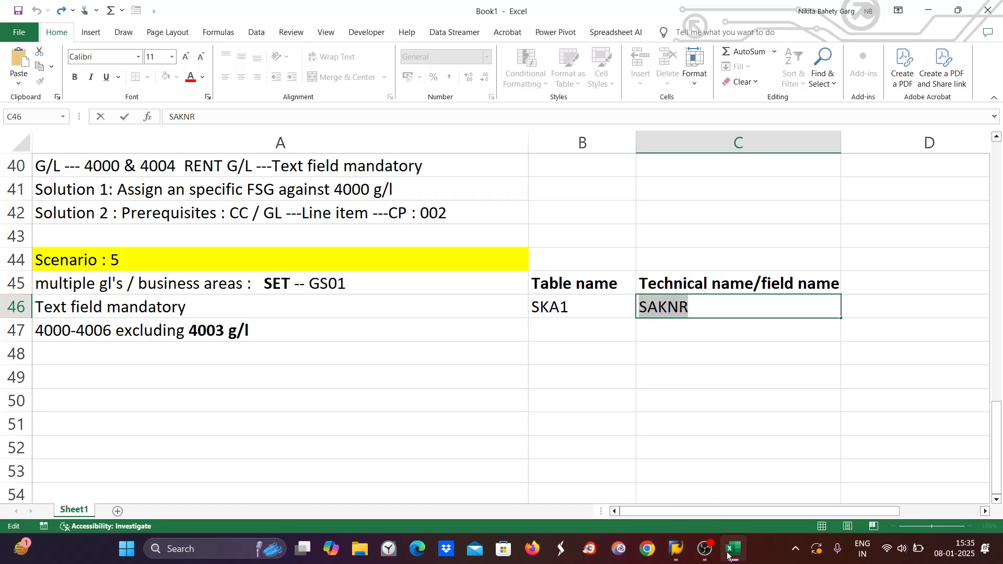
# Switch back to SAP's Create Set session, enter SAKNR as the field name, continue to the values, and check the table's description
pyautogui.moveTo(676, 549)
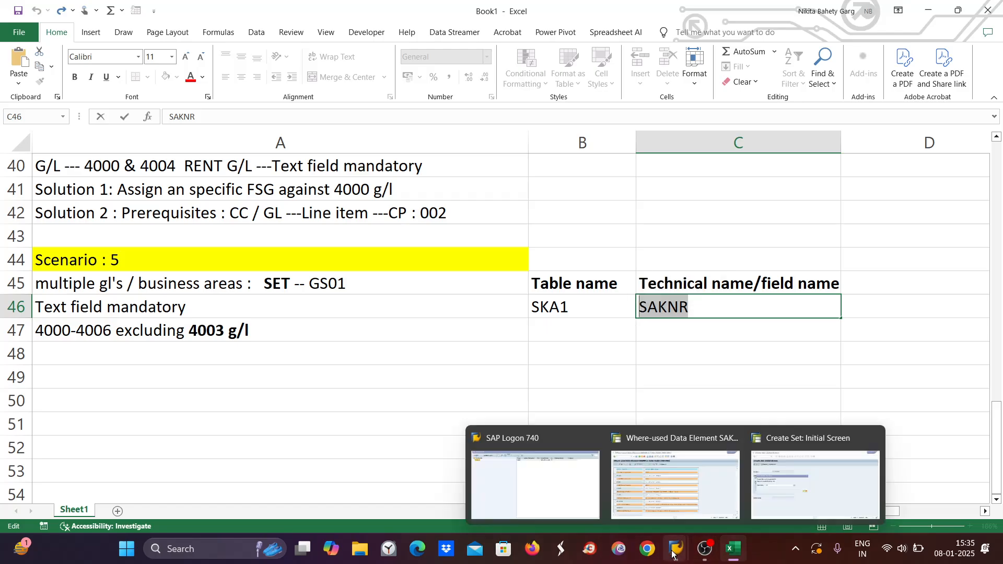
pyautogui.click(804, 500)
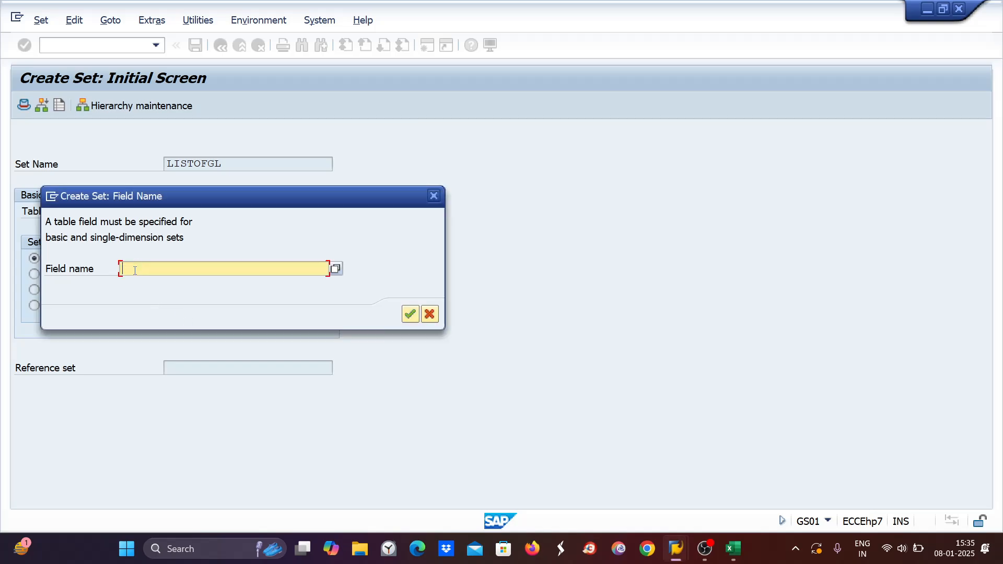
pyautogui.hotkey('ctrl', 'v')
pyautogui.press('Return')
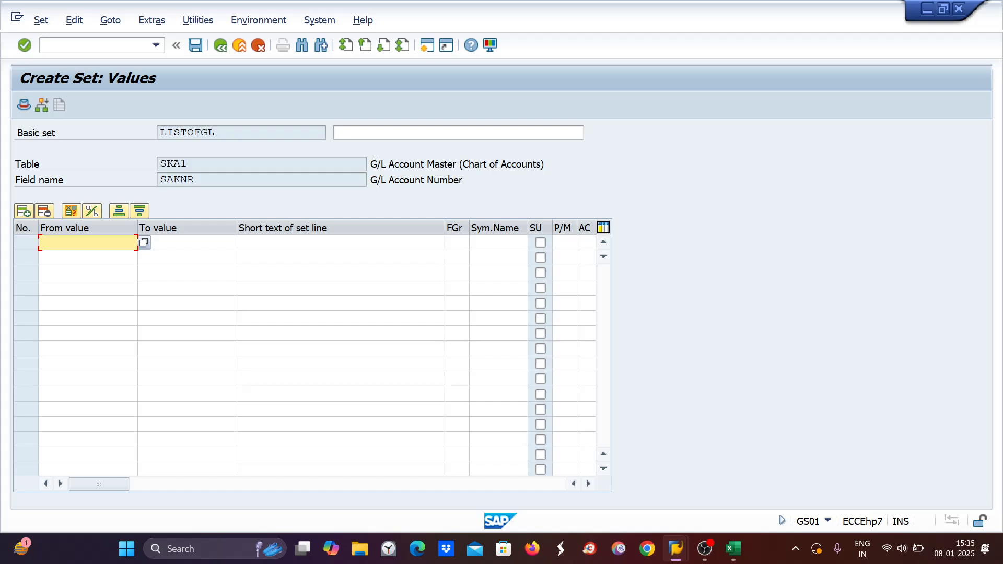
pyautogui.moveTo(375, 162); pyautogui.dragTo(520, 169)
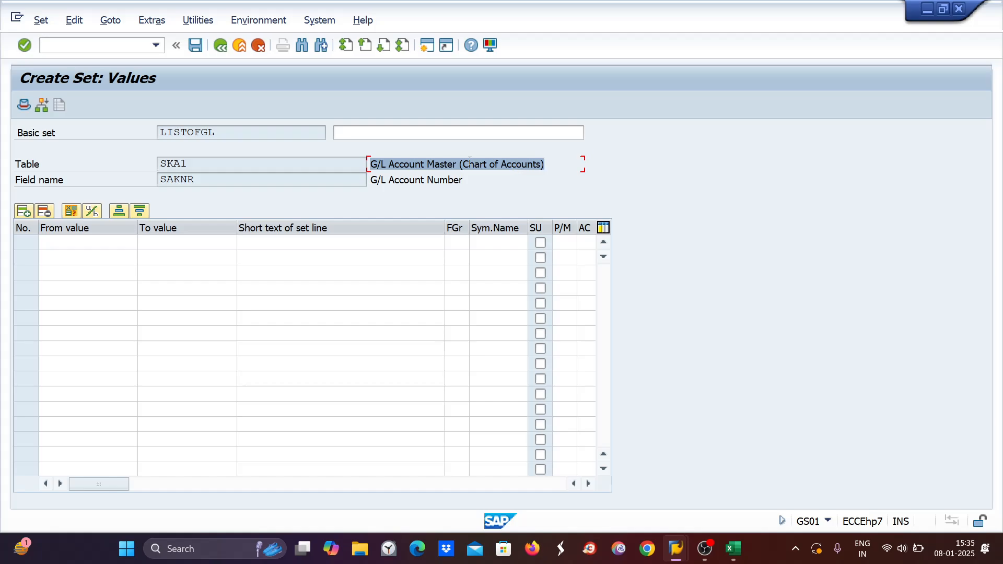
pyautogui.moveTo(462, 164); pyautogui.dragTo(542, 168)
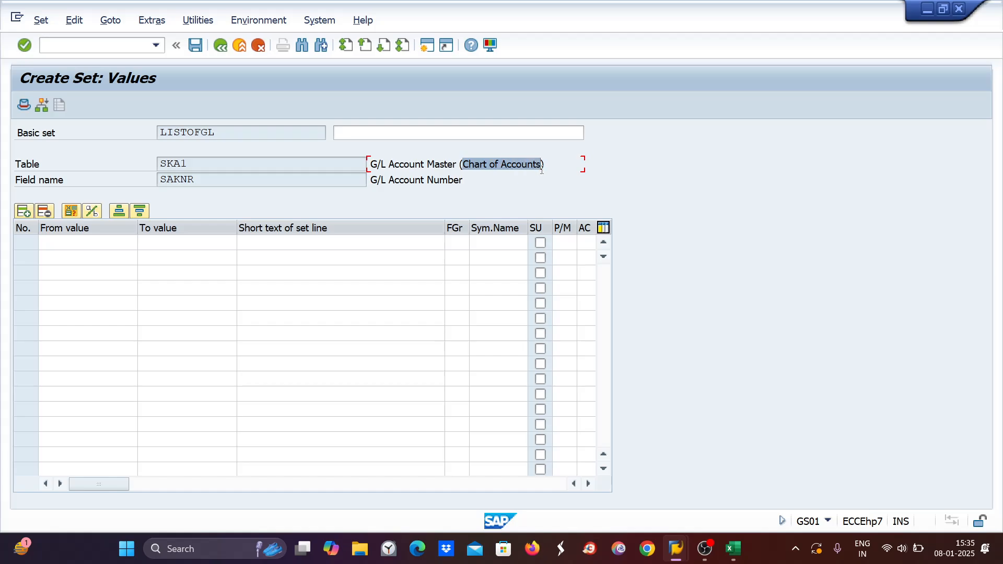
# Check the required G/L account range and the excluded account in Excel cell A47, and return to SAP
pyautogui.click(53, 242)
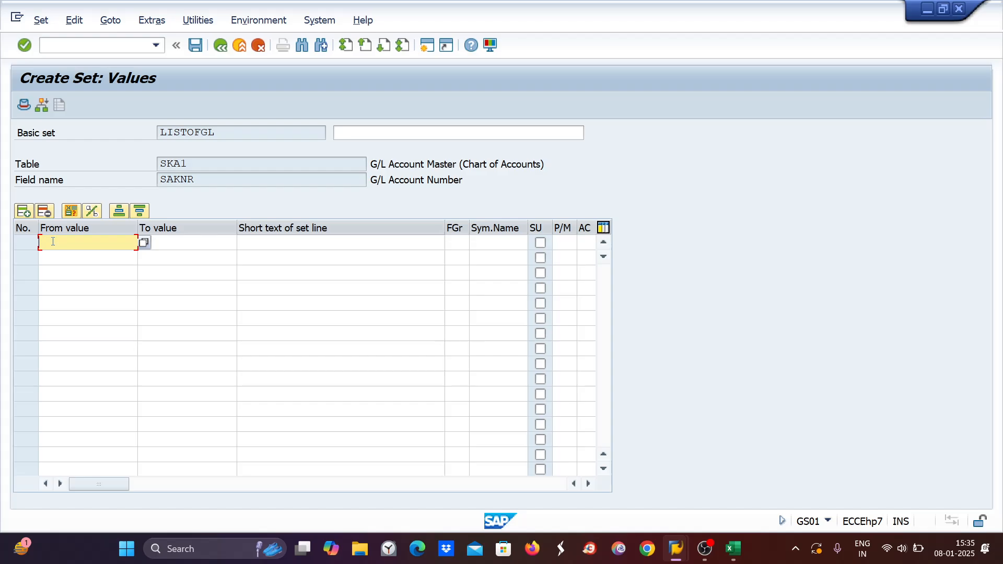
pyautogui.click(733, 549)
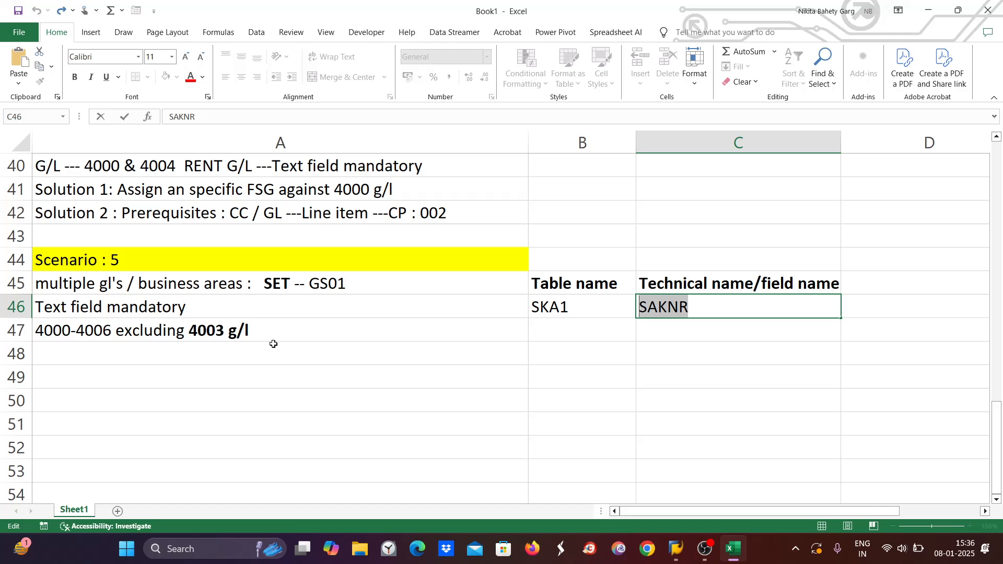
pyautogui.click(216, 328)
pyautogui.hotkey('alt', 'Tab')
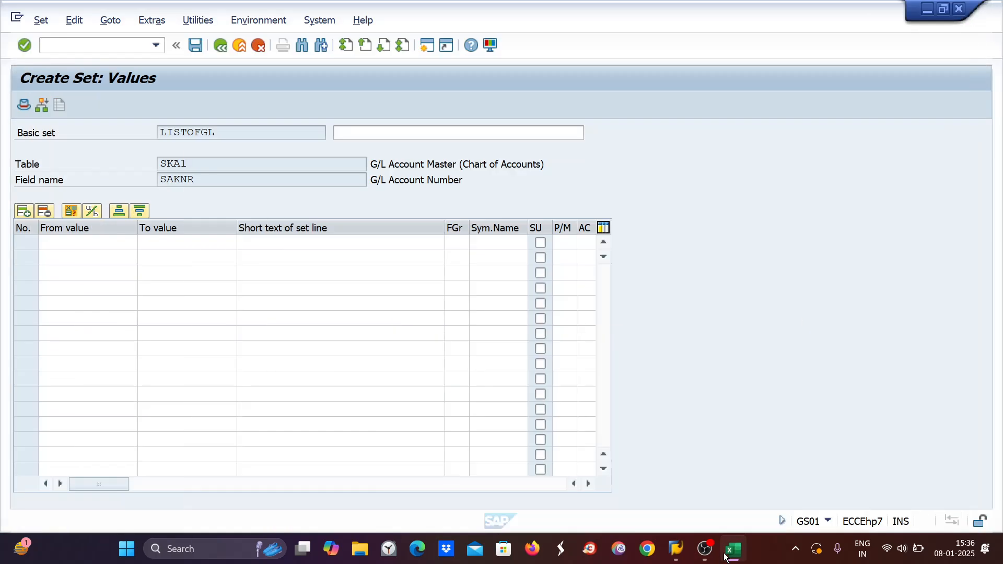
# Enter the value ranges 4000 to 4002 and 4004 to 4006 in the LISTOFGL set, save it, and select its set name
pyautogui.click(57, 240)
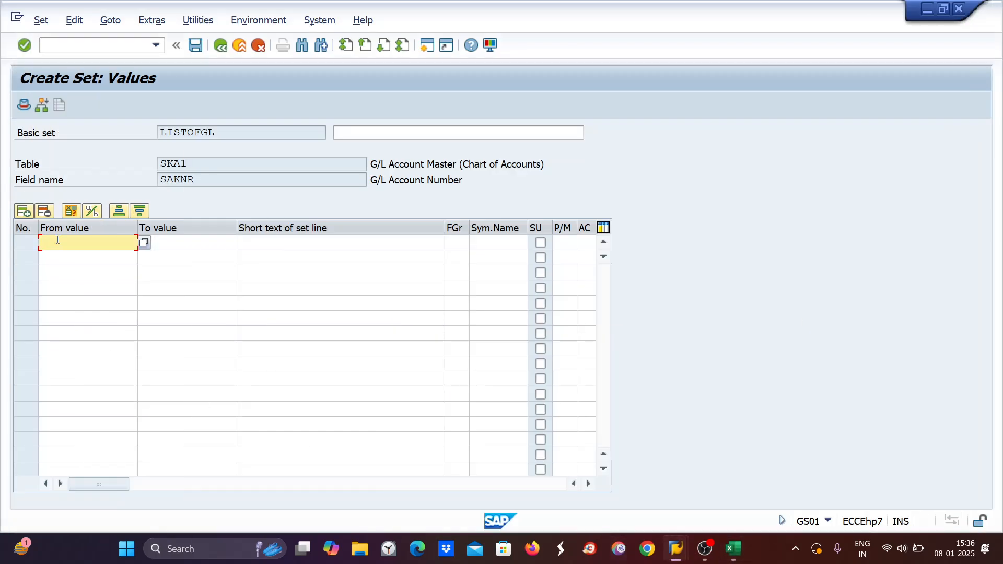
pyautogui.write('4000')
pyautogui.press('Tab')
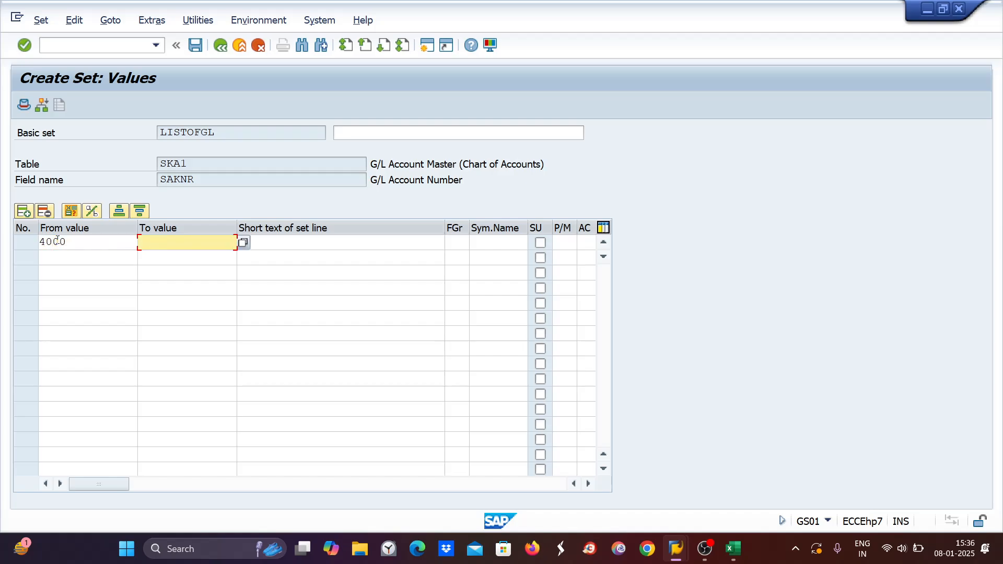
pyautogui.write('4002')
pyautogui.click(69, 256)
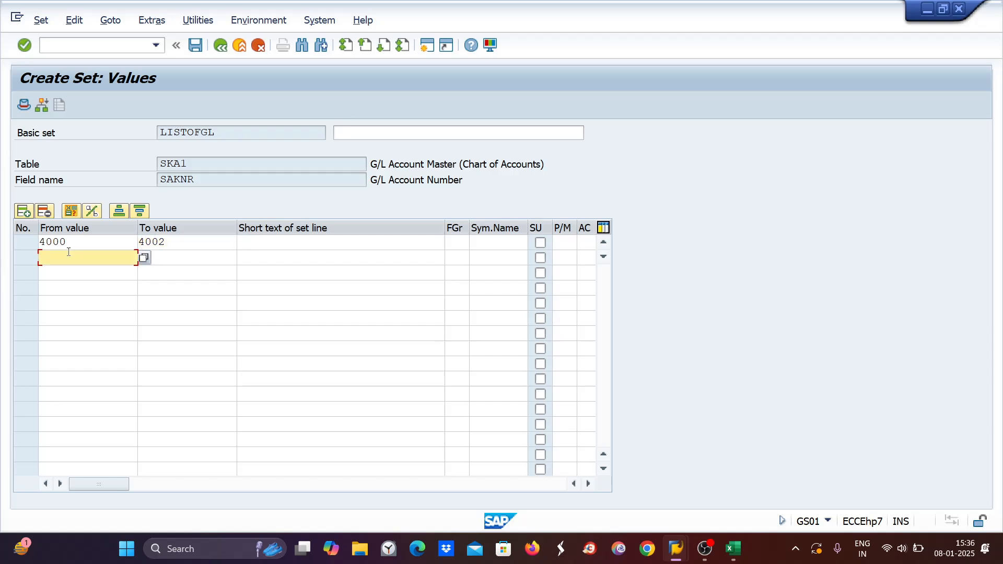
pyautogui.write('4004')
pyautogui.press('Tab')
pyautogui.write('4006')
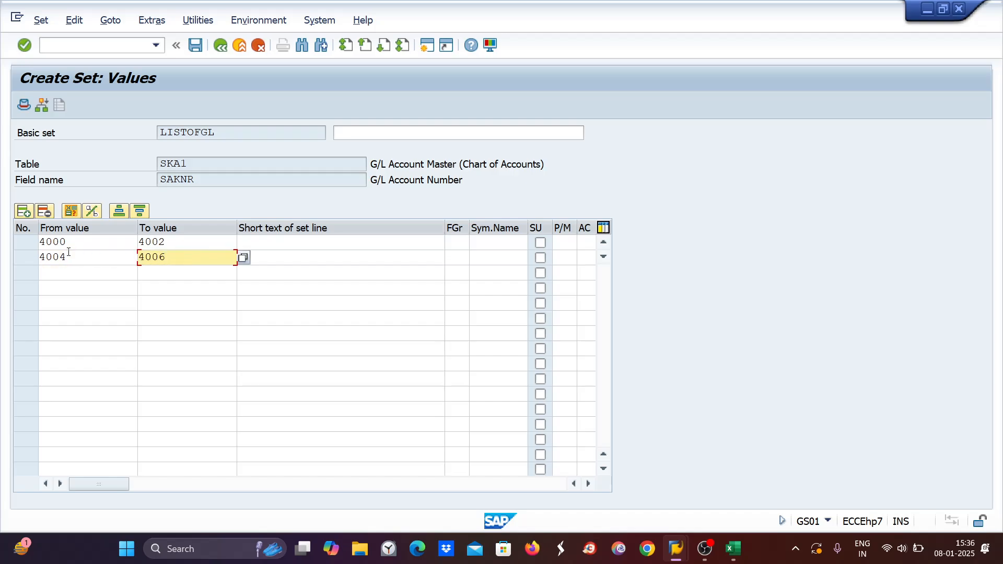
pyautogui.doubleClick(69, 252)
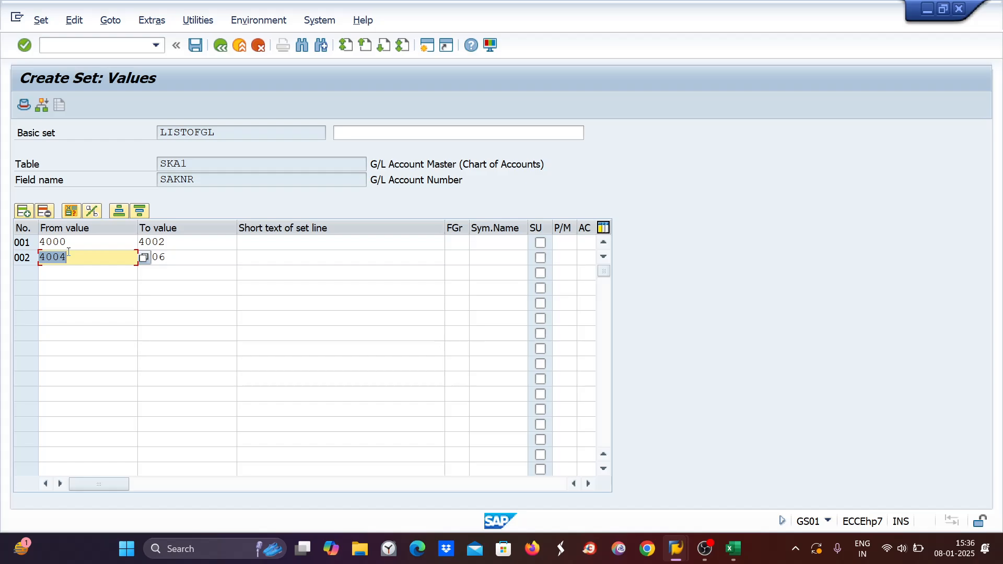
pyautogui.hotkey('ctrl', 's')
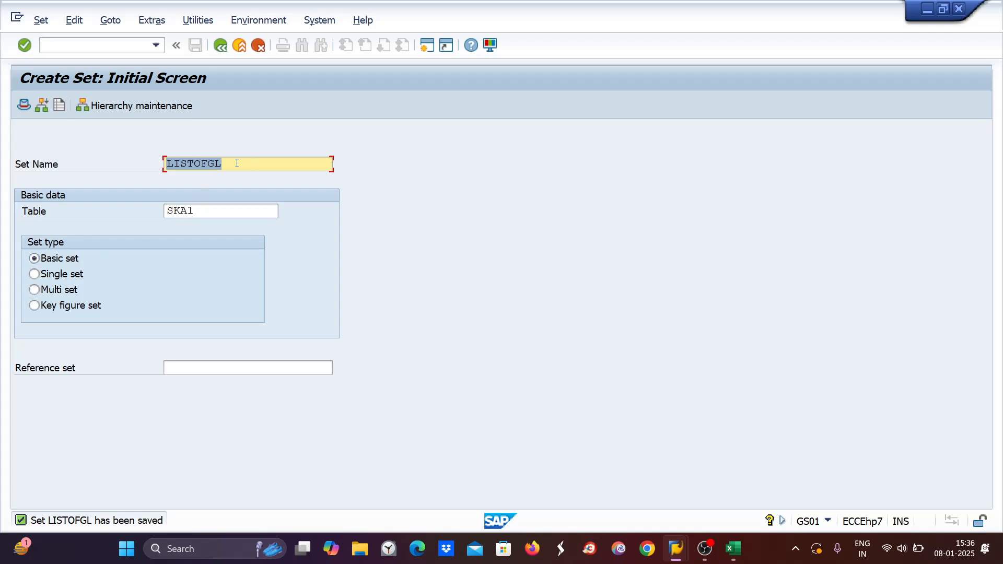
pyautogui.moveTo(237, 163); pyautogui.dragTo(166, 164)
# Start transaction OB28 with /NOB28 and position the list of accounting document validations at company code ZE89
pyautogui.click(46, 46)
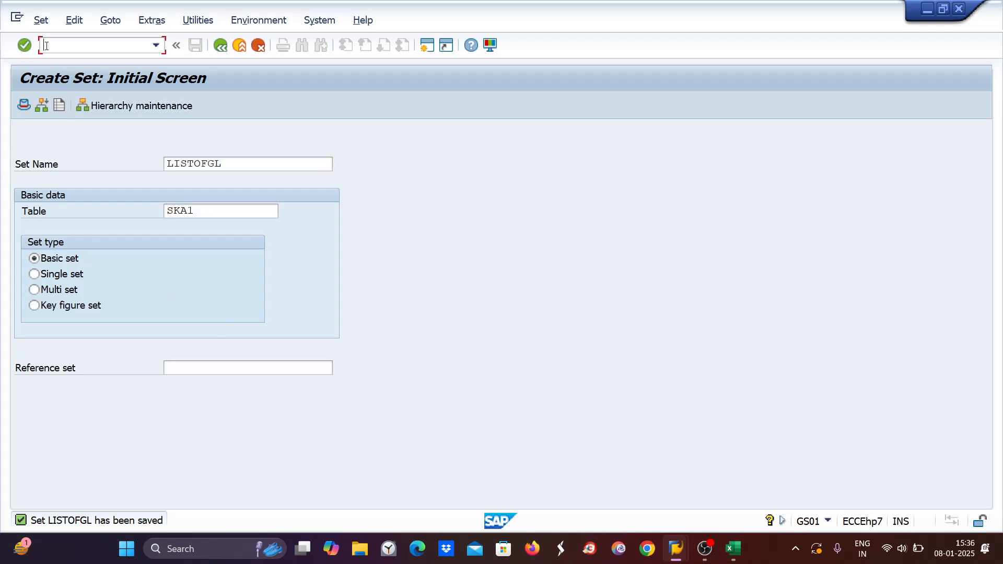
pyautogui.write('/NOB28')
pyautogui.press('Return')
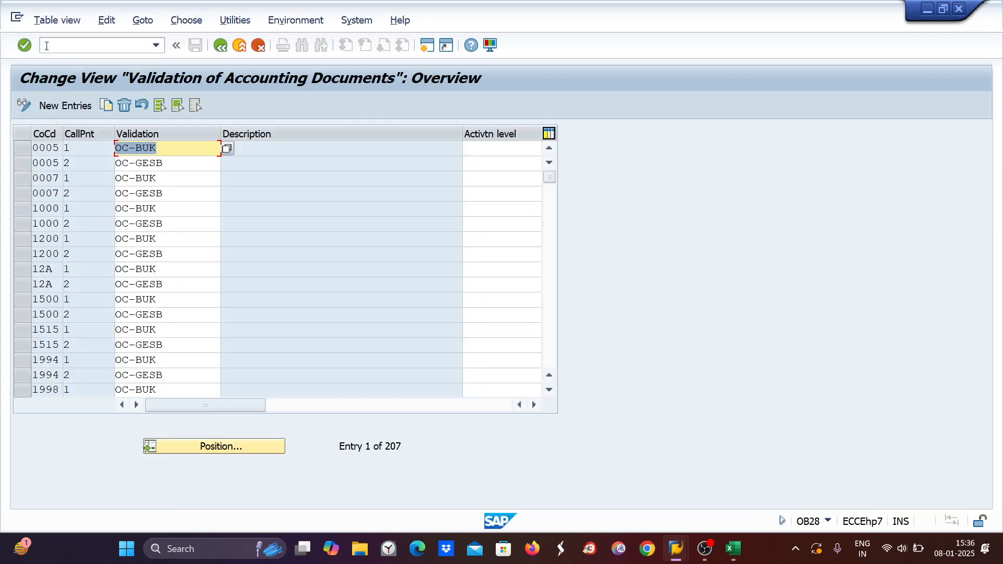
pyautogui.click(222, 446)
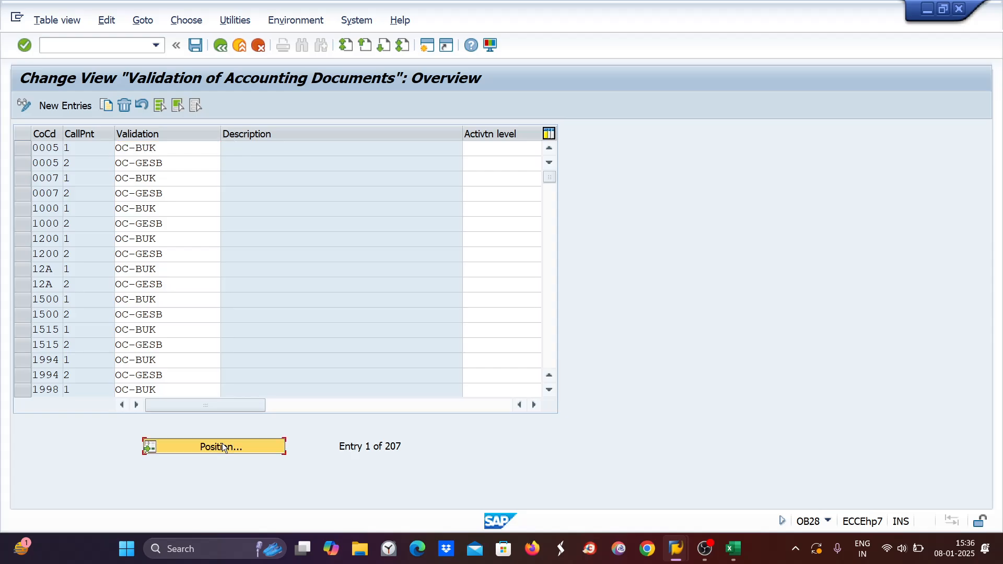
pyautogui.write('ZE')
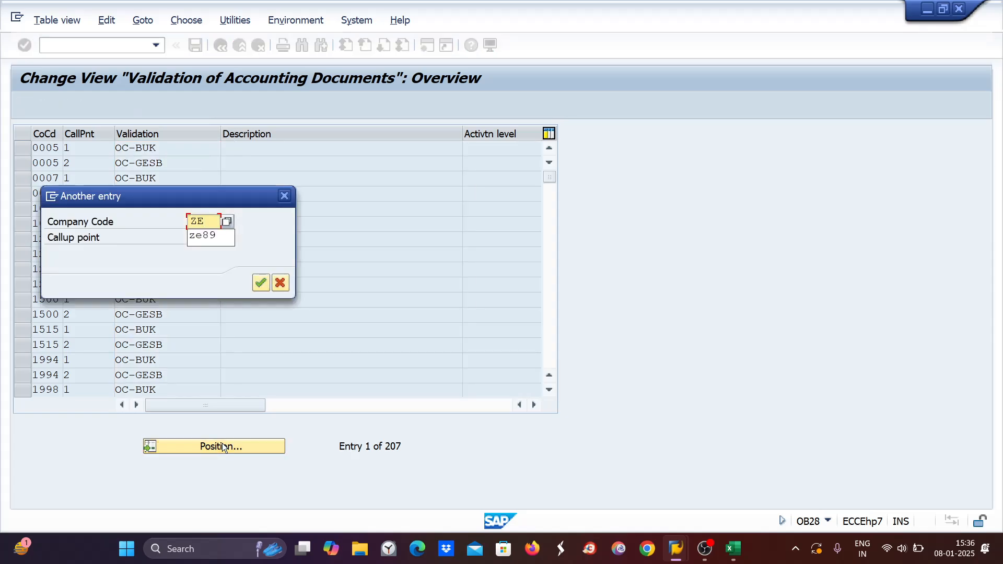
pyautogui.write('89')
pyautogui.press('Return')
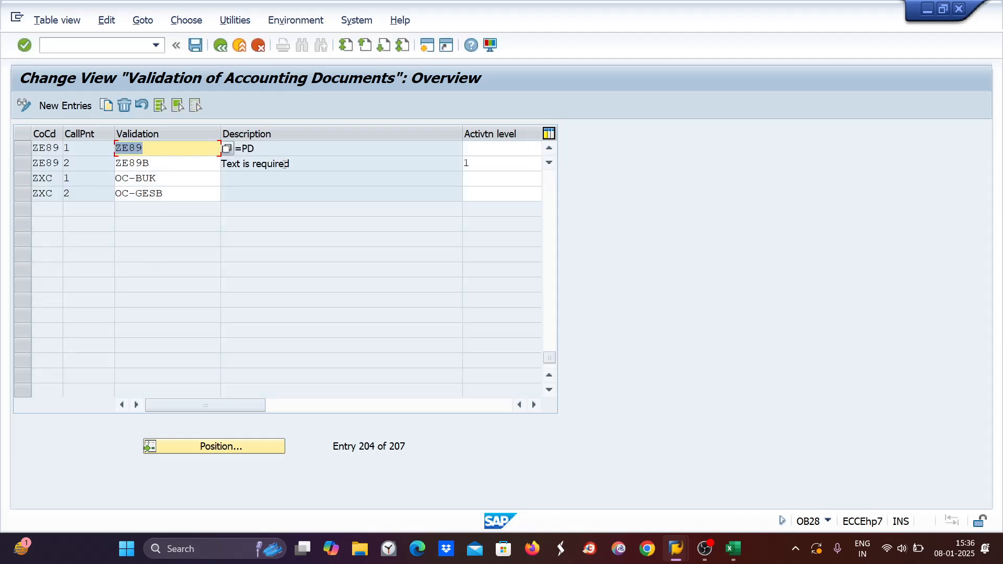
# Open validation ZE89B assigned to callup point 2 and display the prerequisite of its Step 001
pyautogui.doubleClick(126, 162)
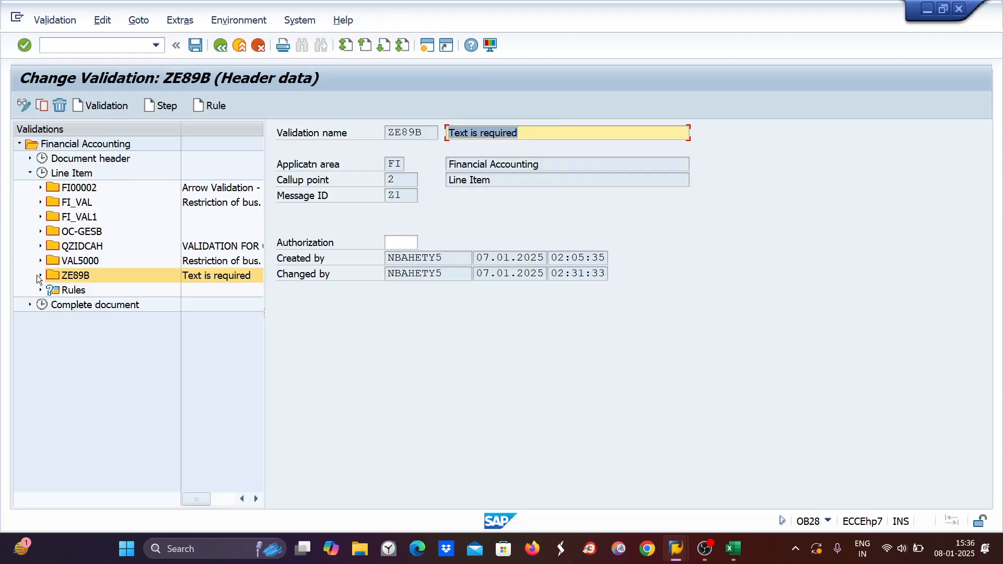
pyautogui.click(38, 275)
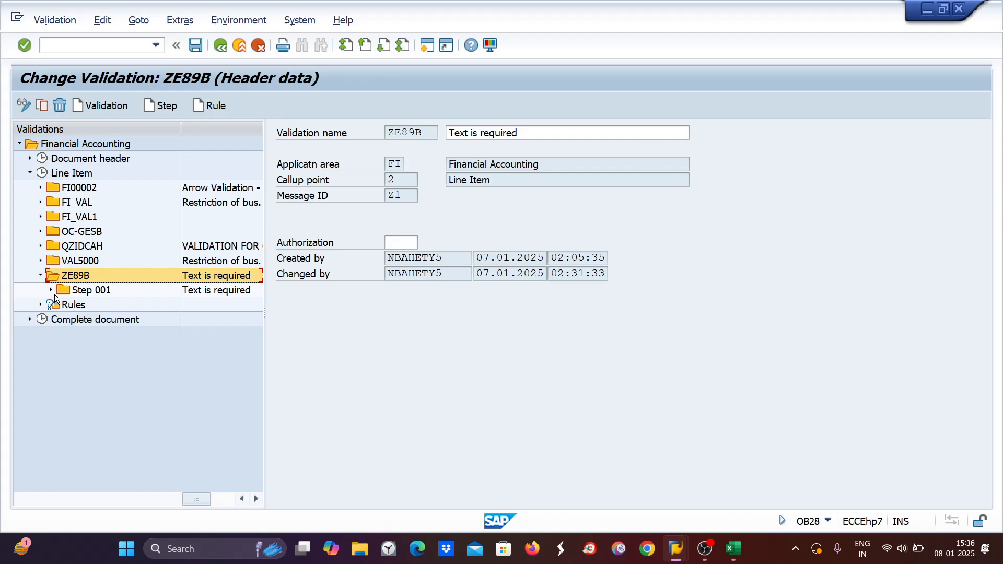
pyautogui.click(52, 290)
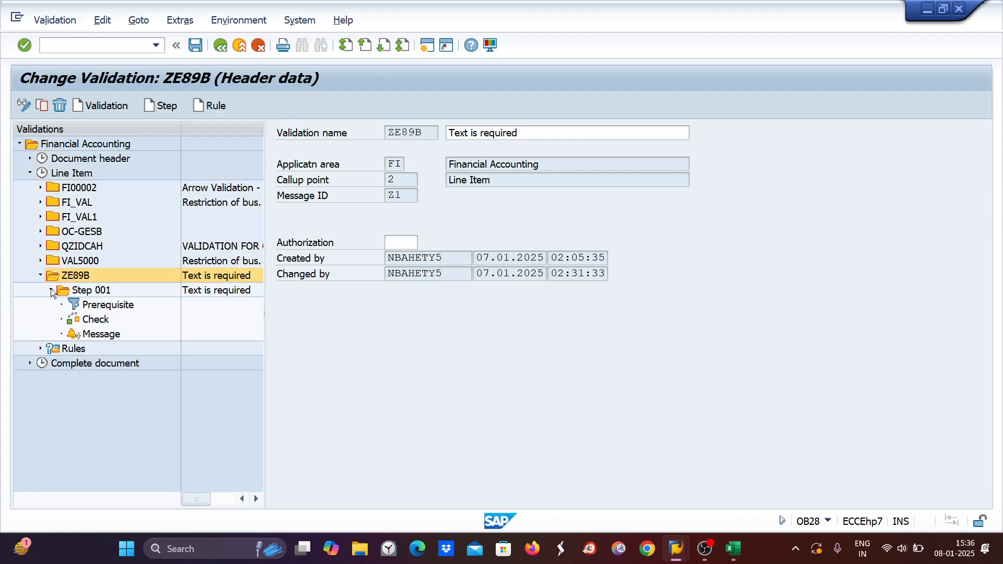
pyautogui.click(99, 306)
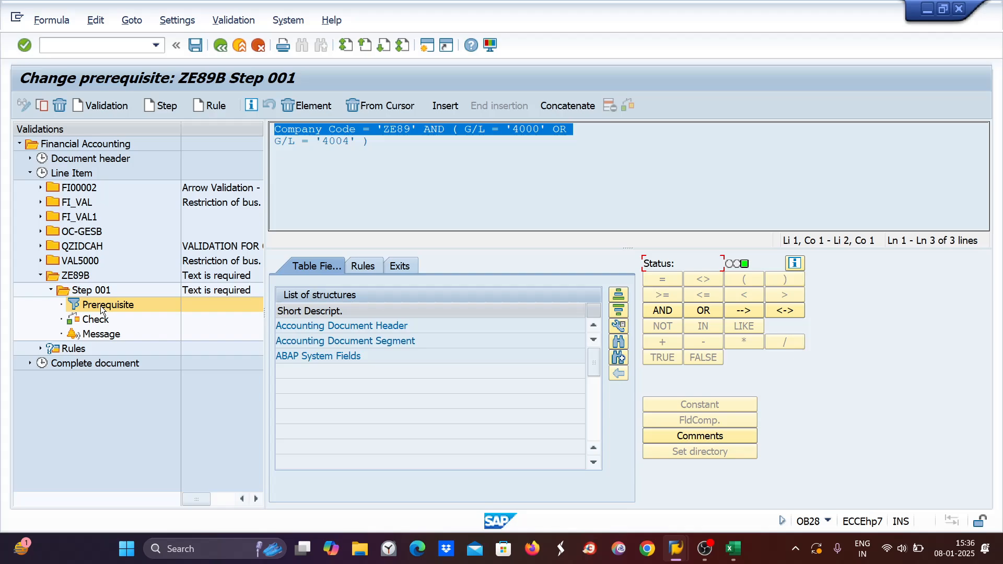
# Replace the bracketed G/L conditions after Company Code = 'ZE89' AND with the G/L field, found by searching the operand list for G/L
pyautogui.click(452, 130)
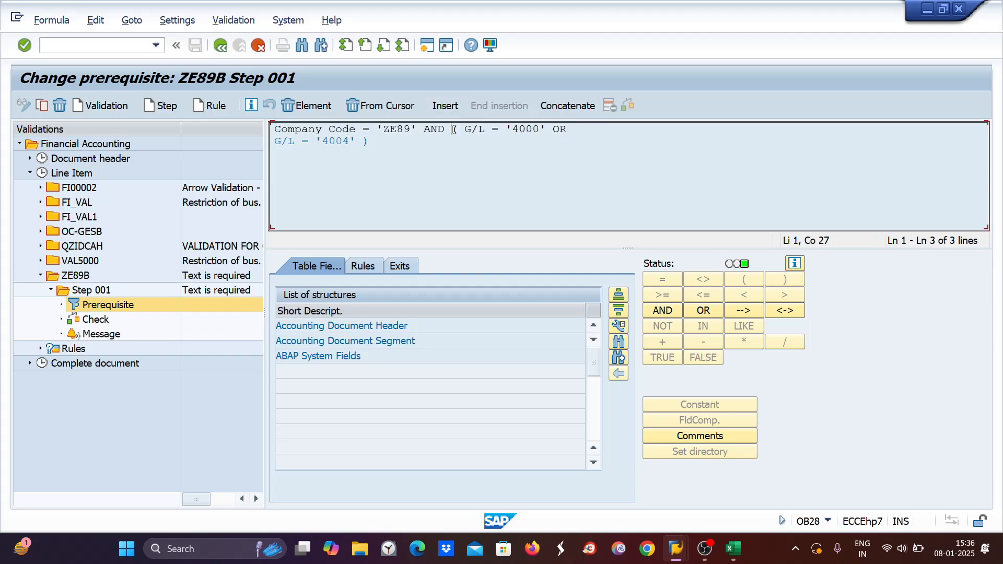
pyautogui.click(398, 105)
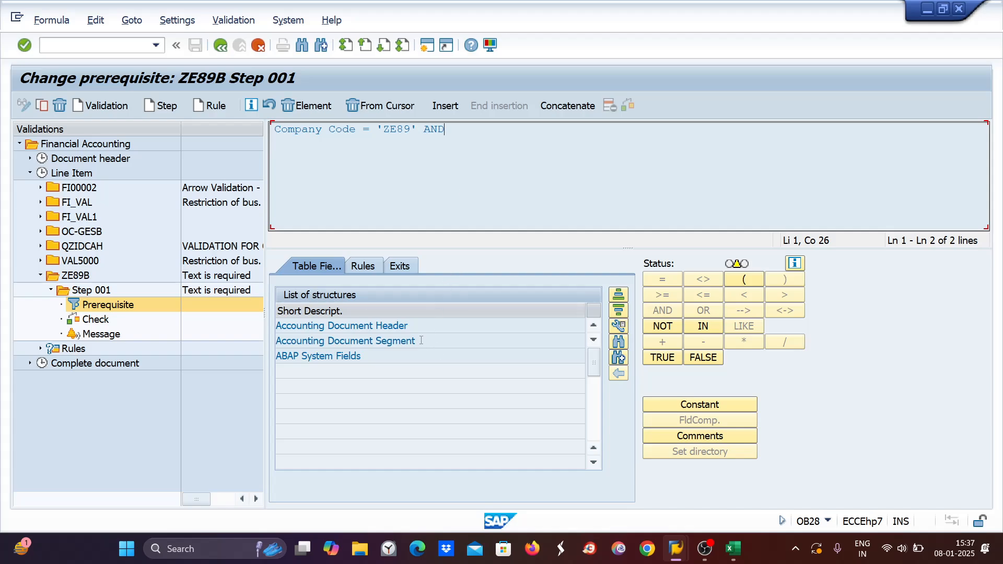
pyautogui.click(628, 343)
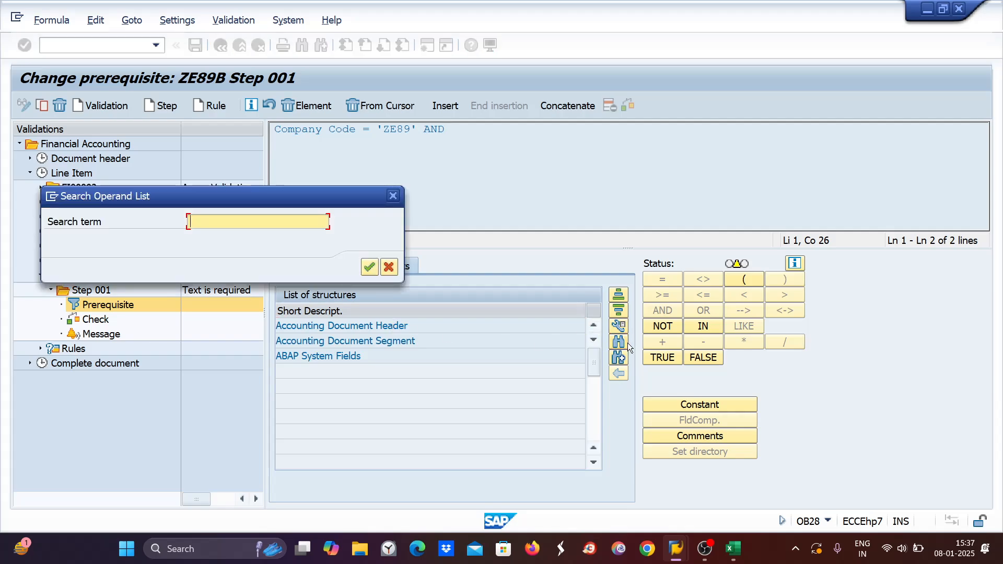
pyautogui.write('G/L')
pyautogui.press('Return')
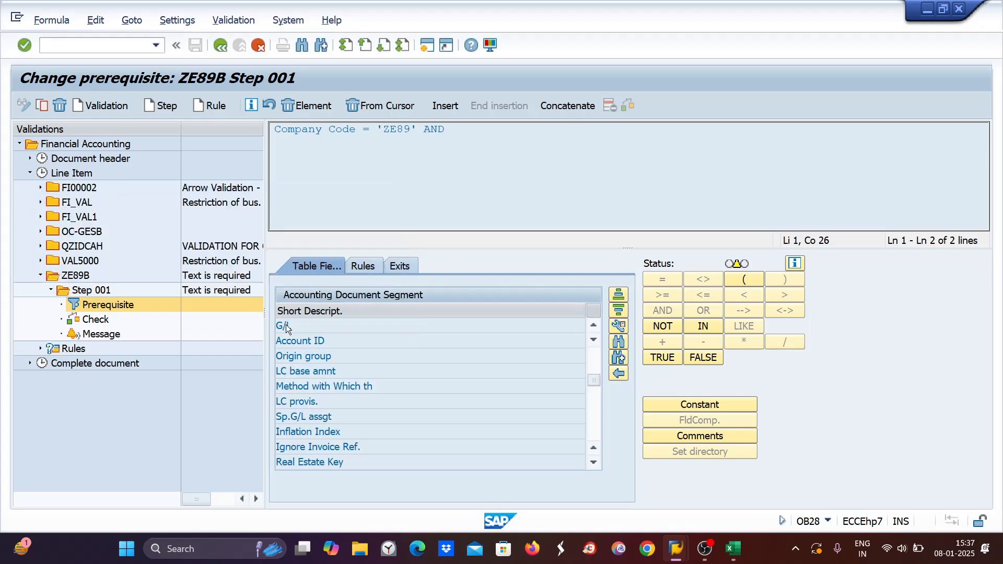
pyautogui.doubleClick(287, 324)
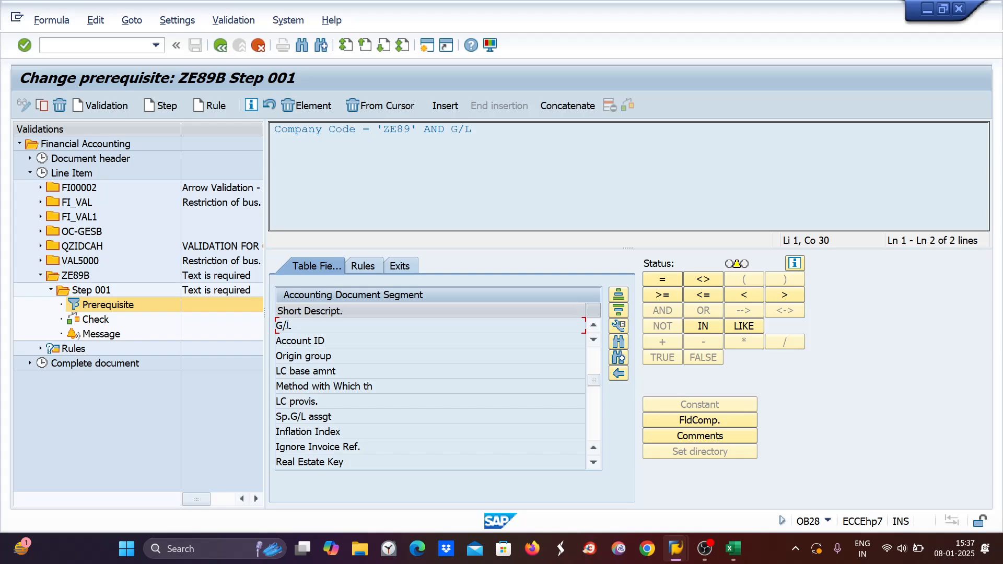
# Complete the prerequisite's G/L condition with the IN operator and the set ID LISTOFGL
pyautogui.click(706, 326)
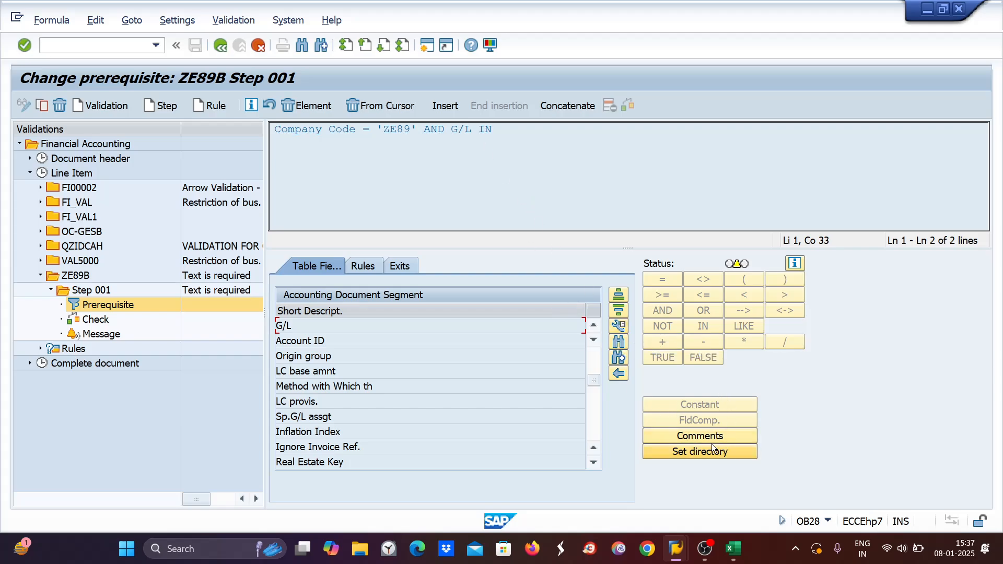
pyautogui.click(686, 453)
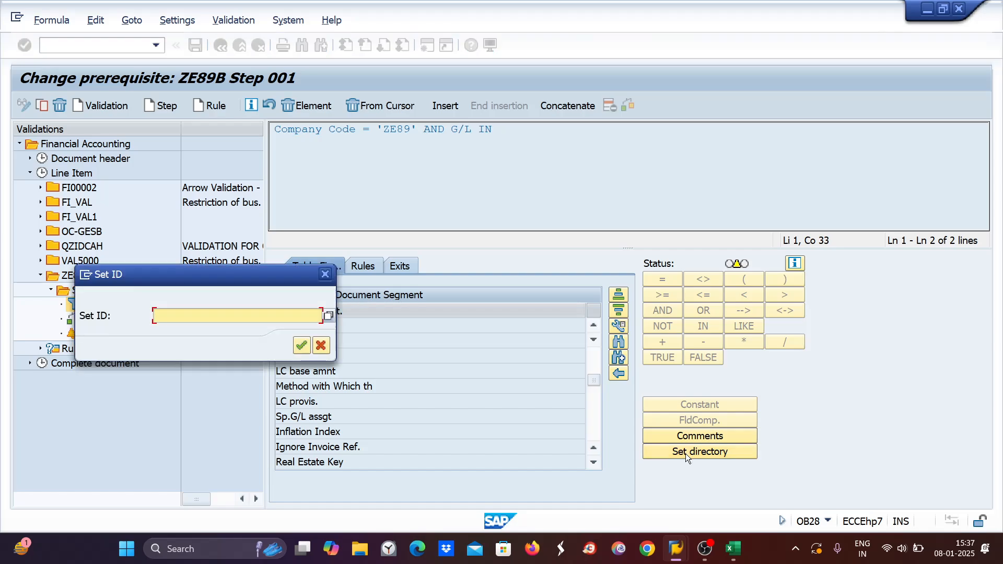
pyautogui.write('LISTOFGL')
pyautogui.press('Return')
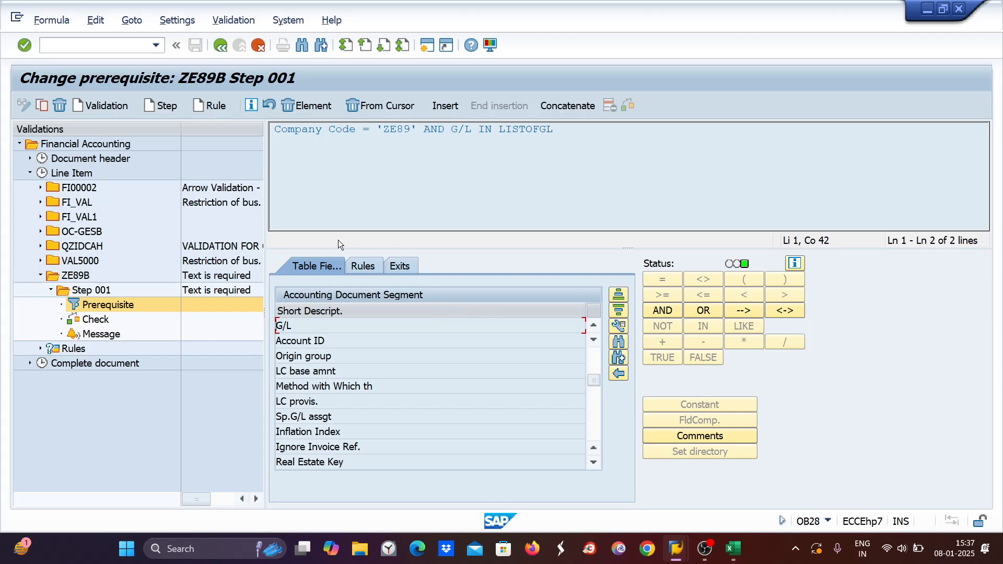
# Review the check formula of Step 001, try to go back, and decline the detailed error description
pyautogui.click(105, 318)
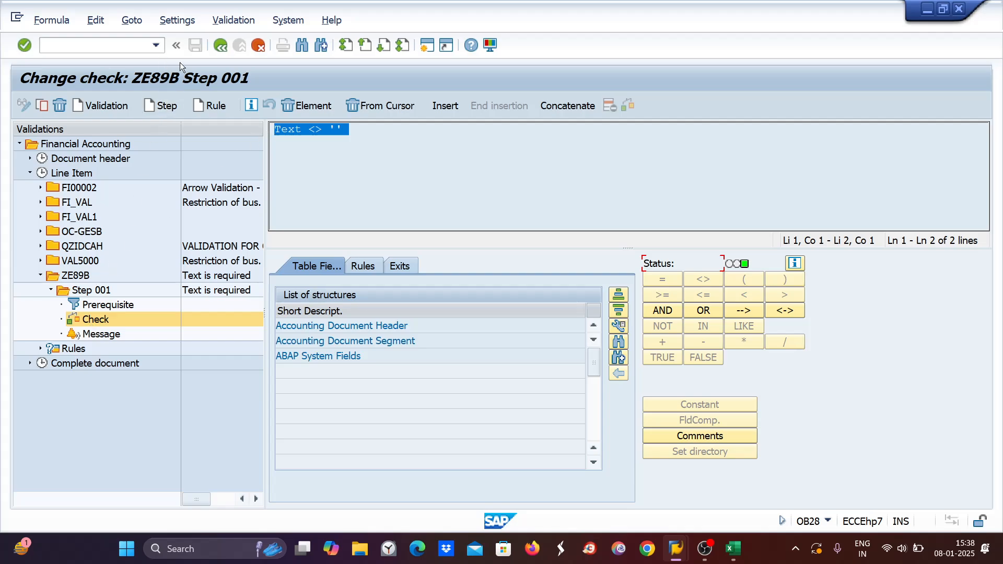
pyautogui.click(221, 45)
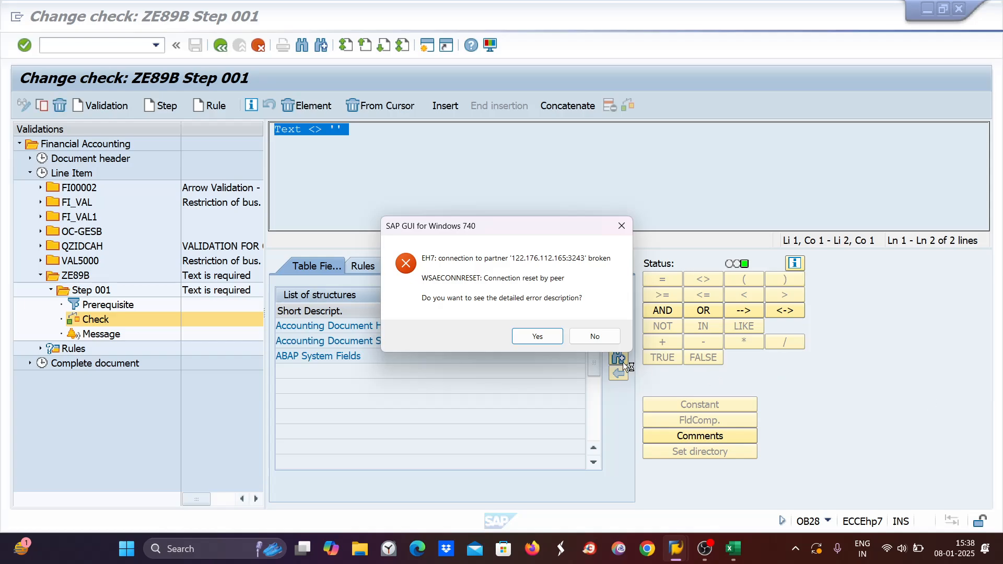
pyautogui.click(595, 337)
# Try to log on to the SAP system again with the user ID and account password, ending any other logons
pyautogui.click(674, 552)
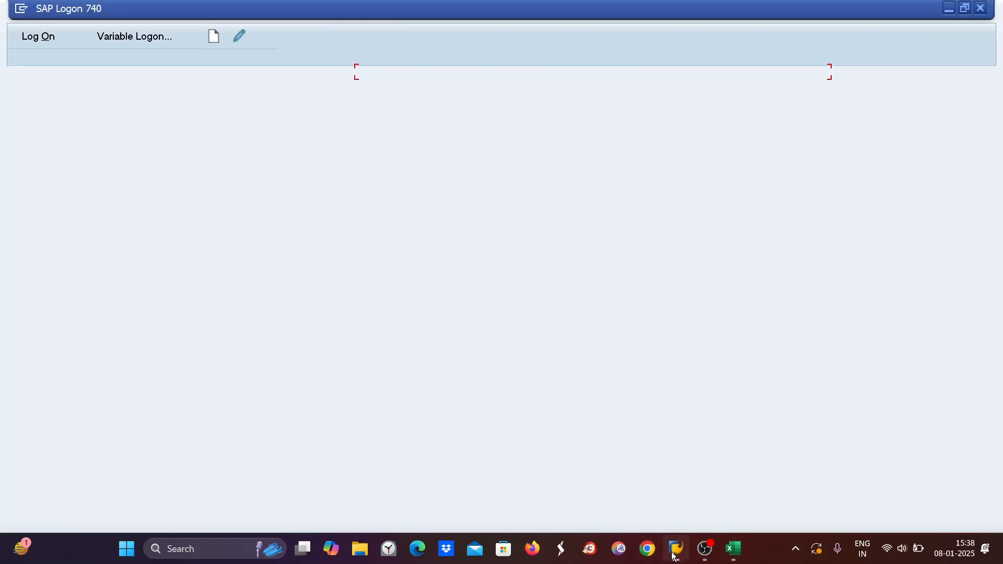
pyautogui.doubleClick(378, 73)
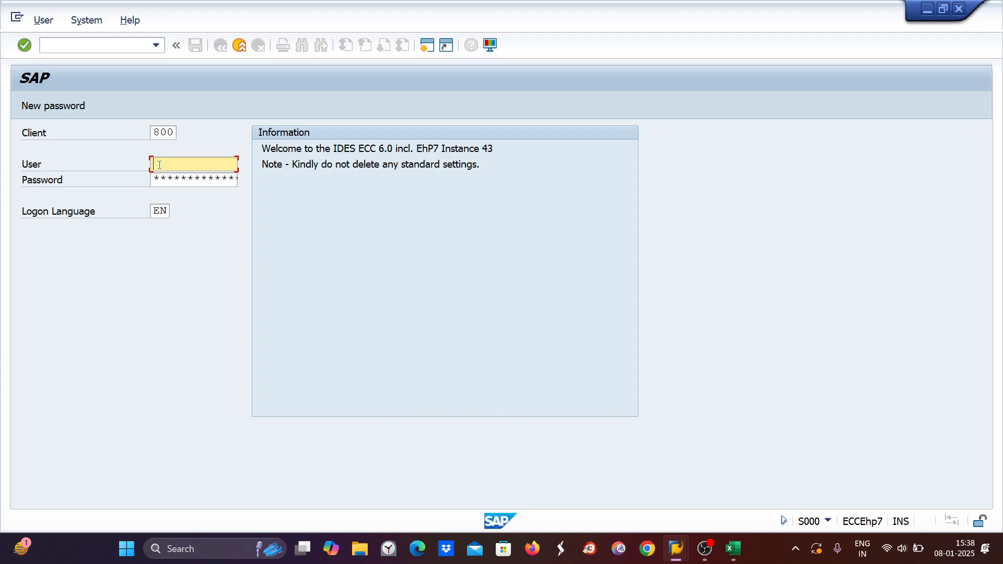
pyautogui.write('N')
pyautogui.click(161, 180)
pyautogui.click(159, 179)
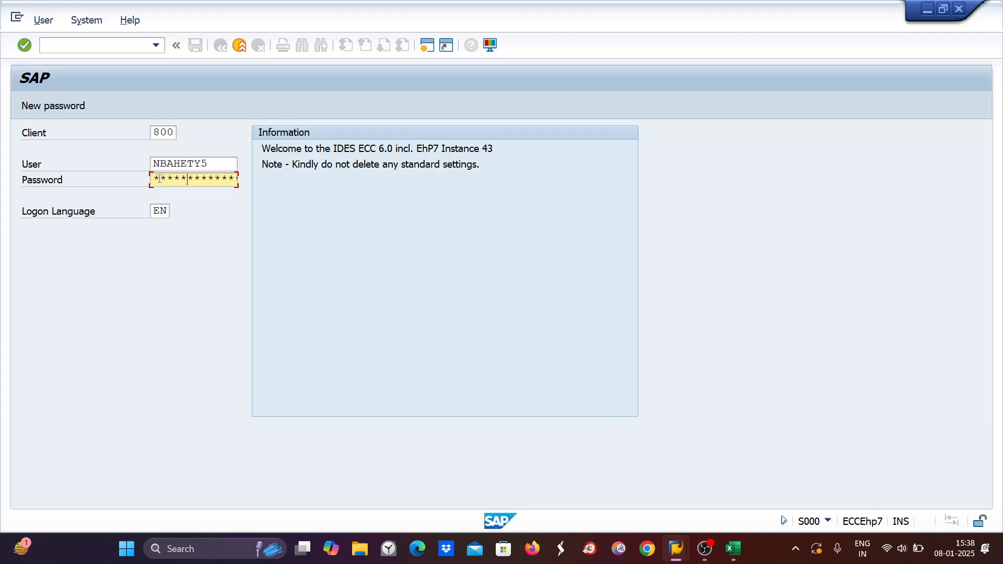
pyautogui.press('Return')
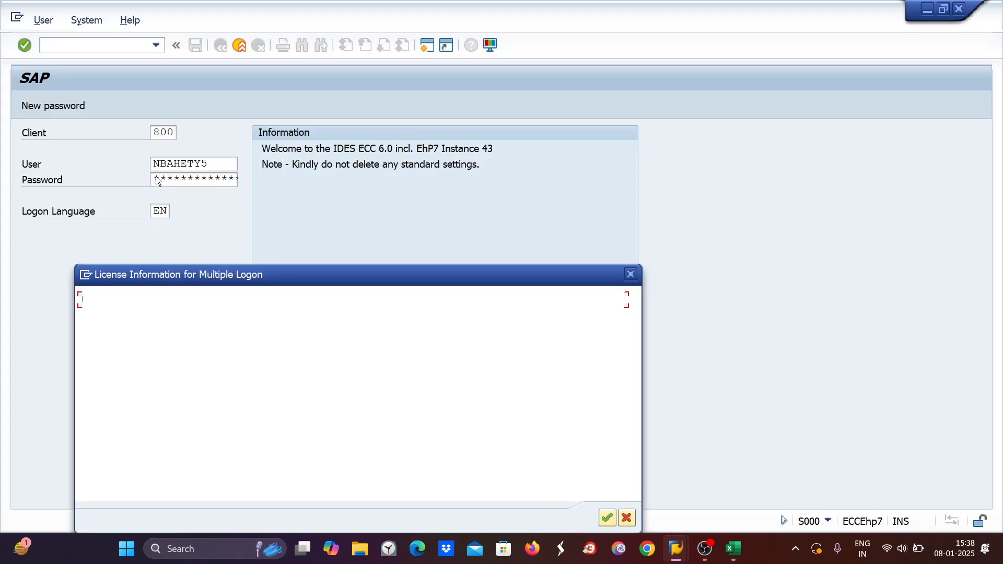
pyautogui.click(86, 426)
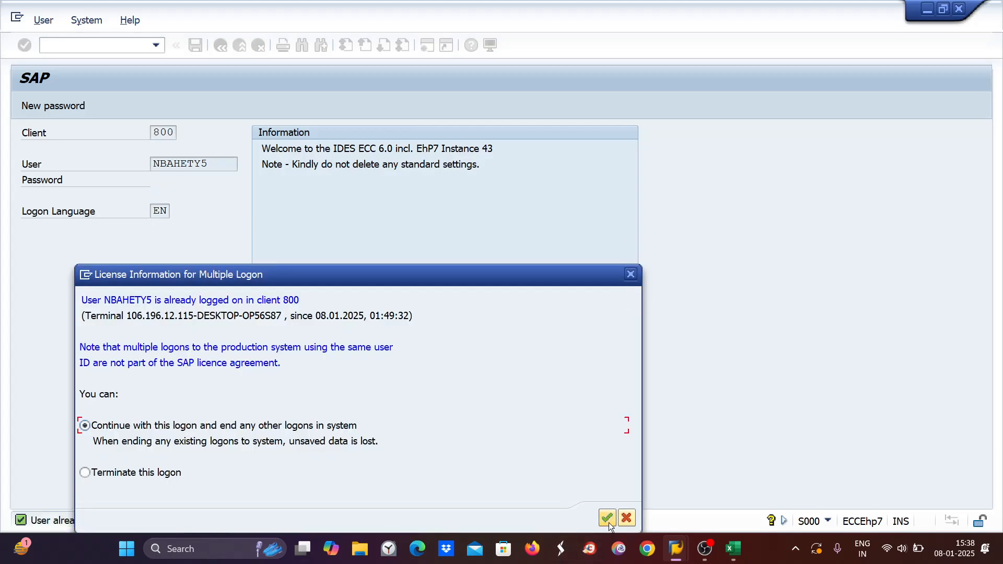
pyautogui.click(606, 517)
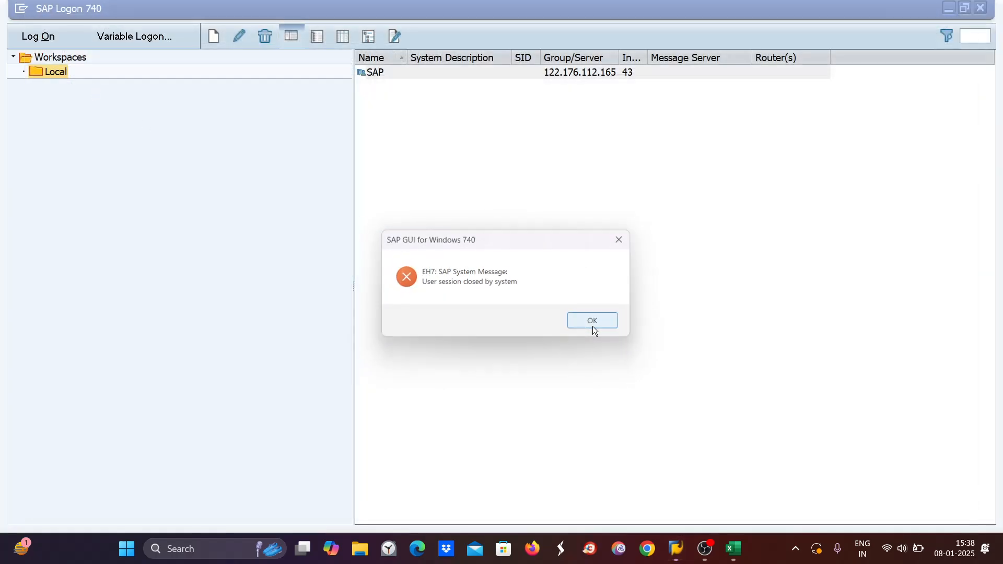
pyautogui.click(593, 323)
# Check for open SAP windows and look at the computer's Wi-Fi connection
pyautogui.moveTo(679, 558)
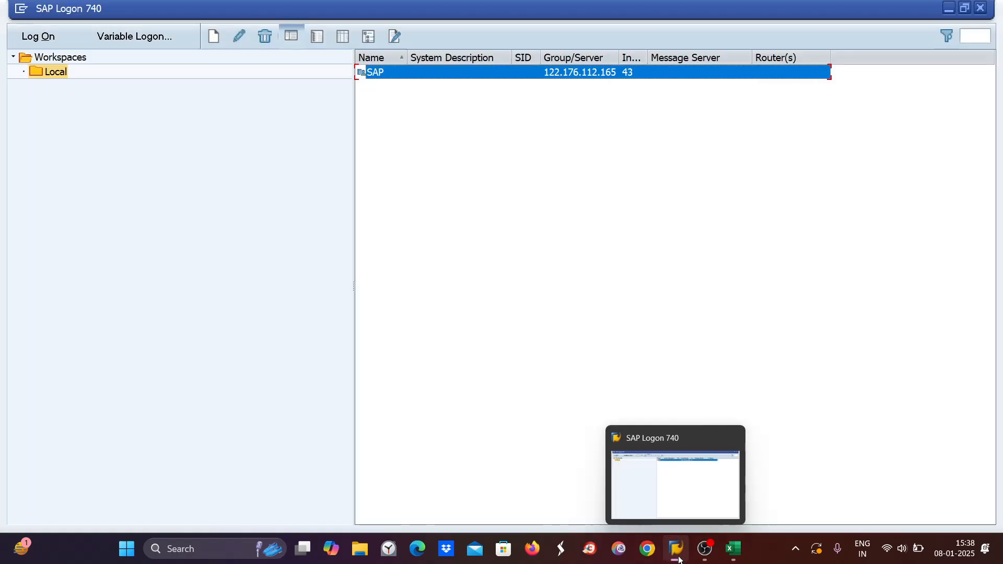
pyautogui.click(676, 550)
pyautogui.click(676, 550)
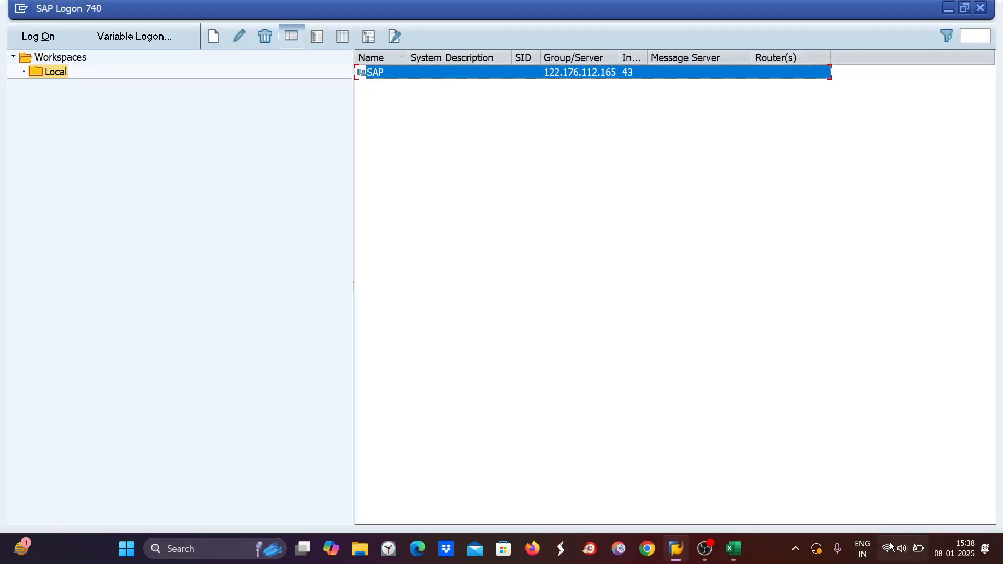
pyautogui.click(892, 548)
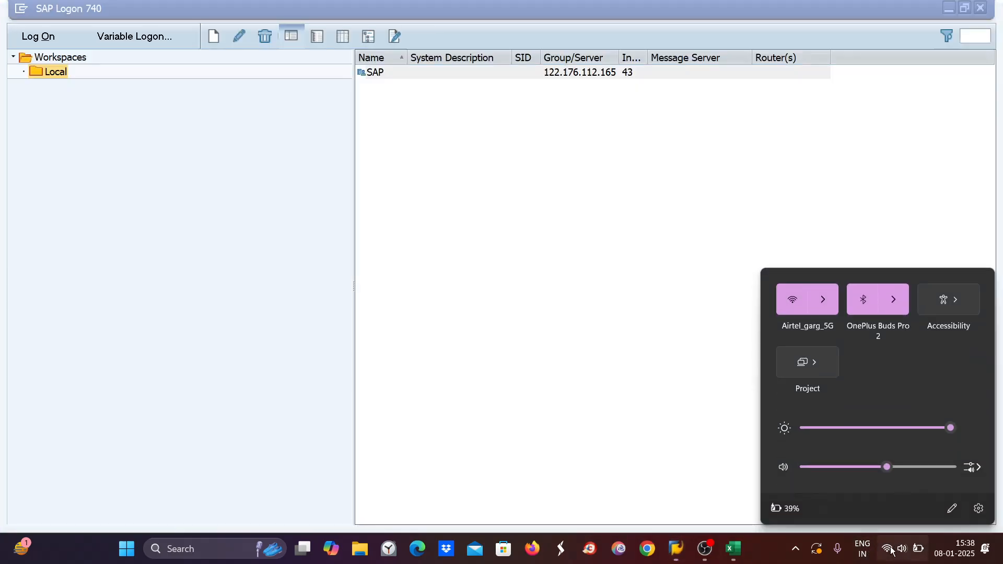
pyautogui.click(892, 550)
# Open a new logon screen for the SAP system and close the surplus SAP window
pyautogui.doubleClick(374, 76)
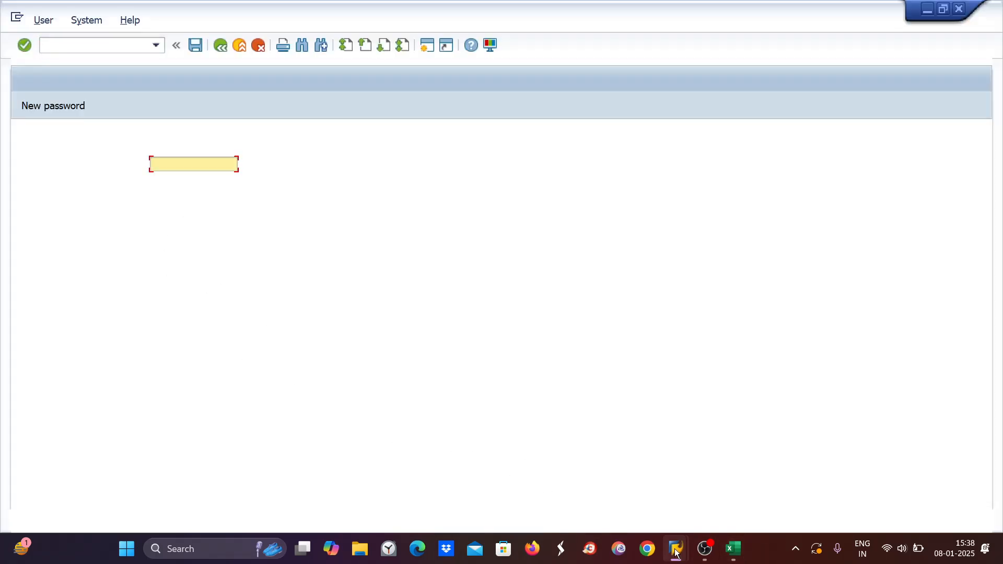
pyautogui.moveTo(676, 553)
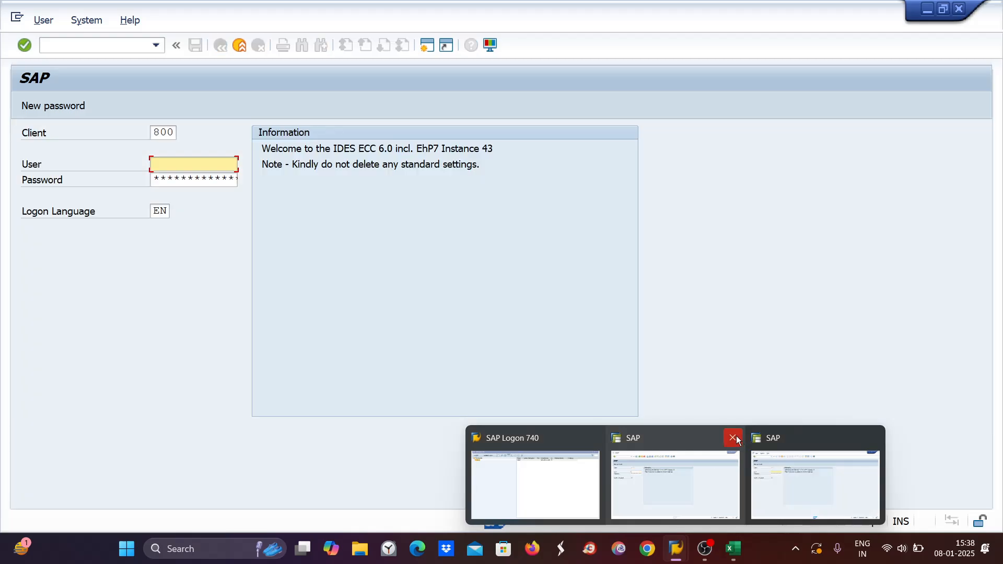
pyautogui.click(732, 437)
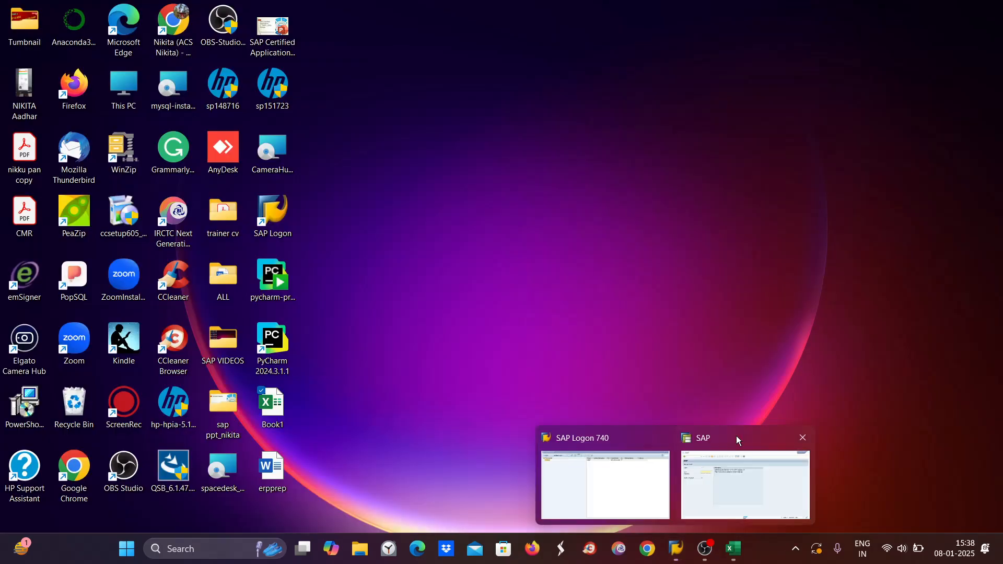
pyautogui.click(698, 437)
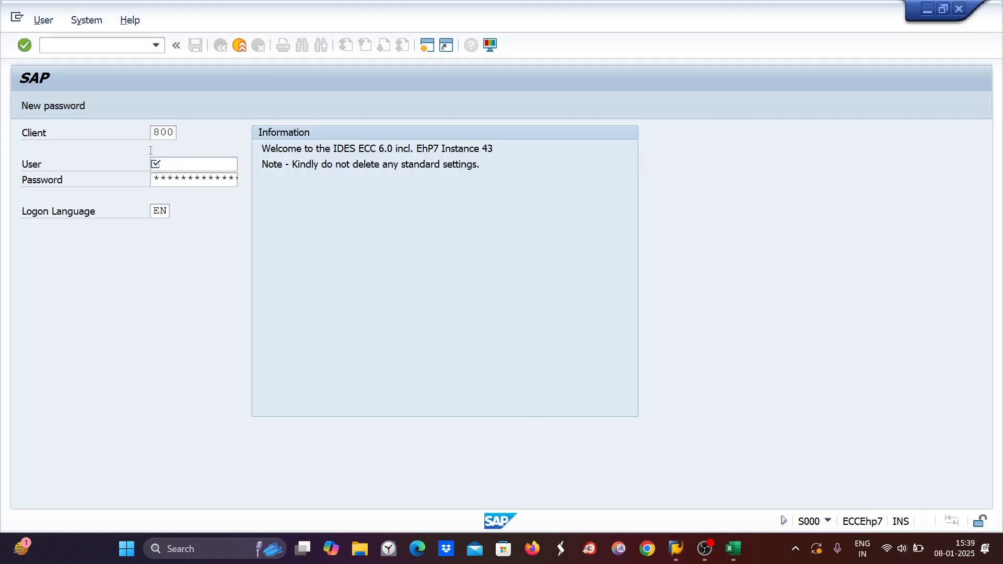
# Log on to SAP client 800 with the user ID and the account password
pyautogui.click(167, 166)
pyautogui.write('n')
pyautogui.click(163, 184)
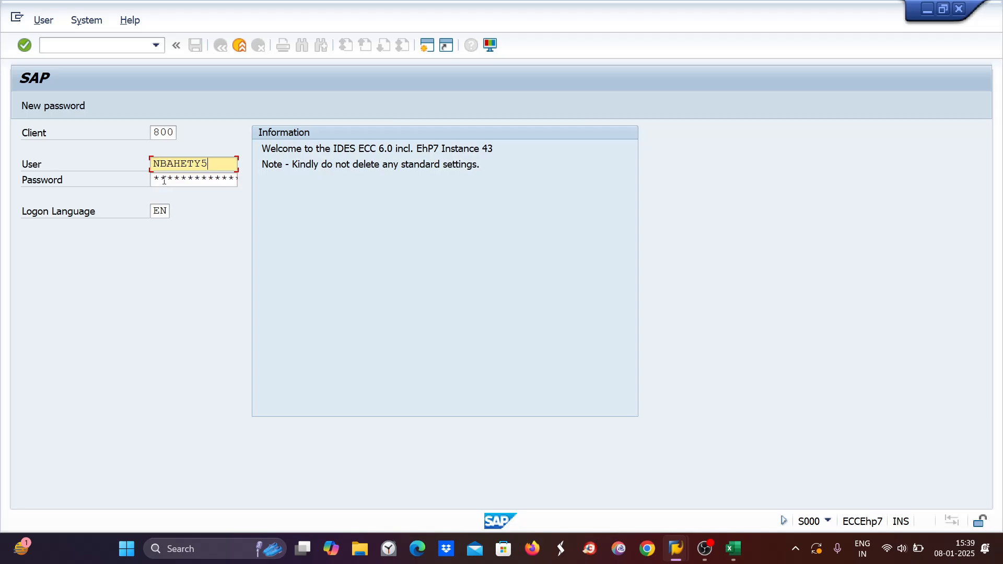
pyautogui.click(159, 180)
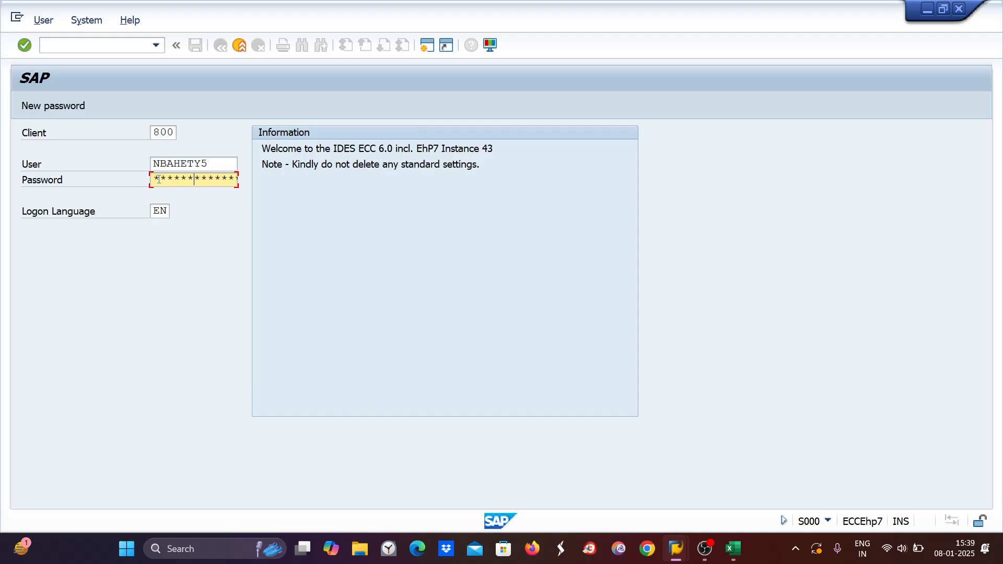
pyautogui.press('Return')
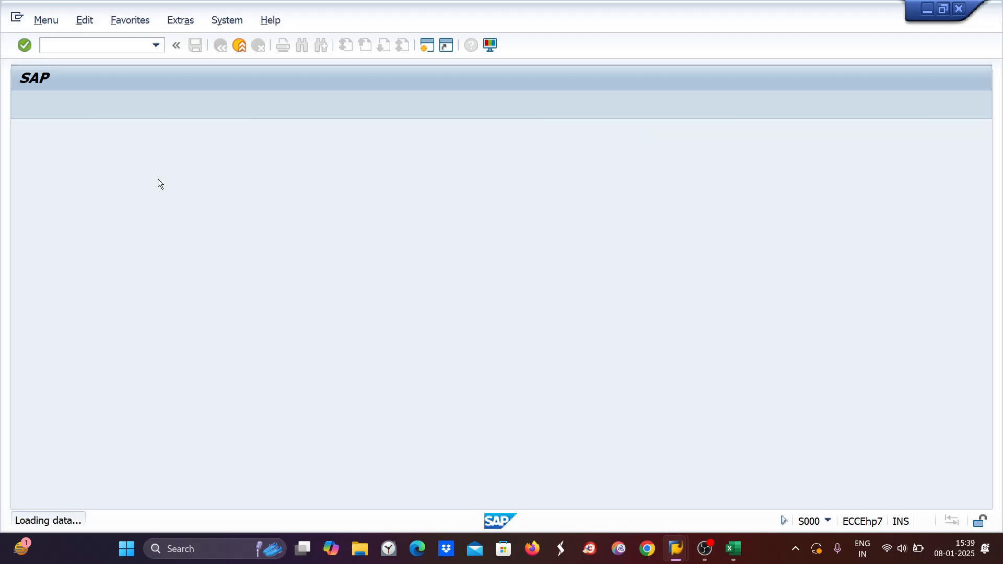
# Open transaction OB28 and position the validation list at company code ZE89
pyautogui.write('ob28')
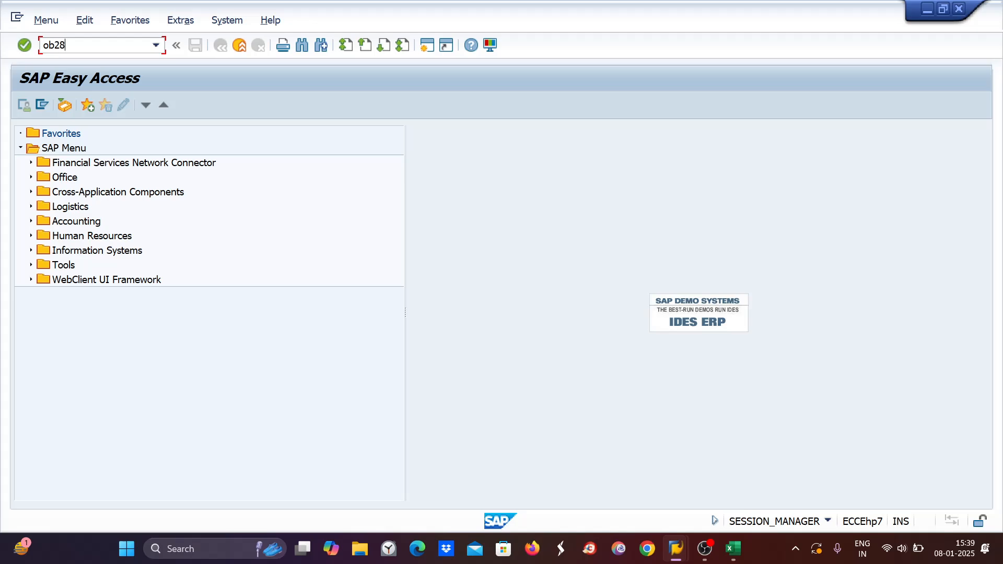
pyautogui.press('Return')
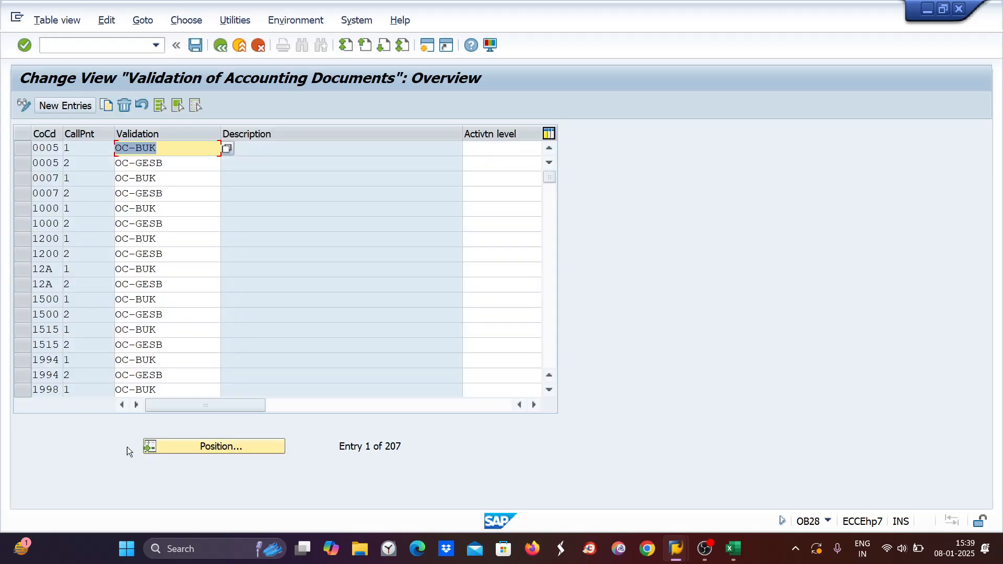
pyautogui.click(201, 446)
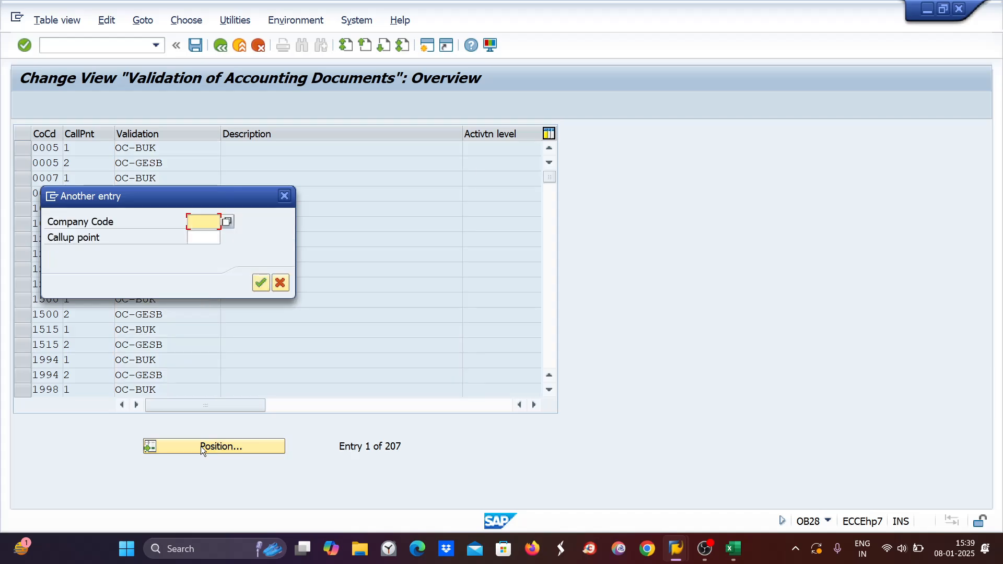
pyautogui.write('ze89')
pyautogui.press('Return')
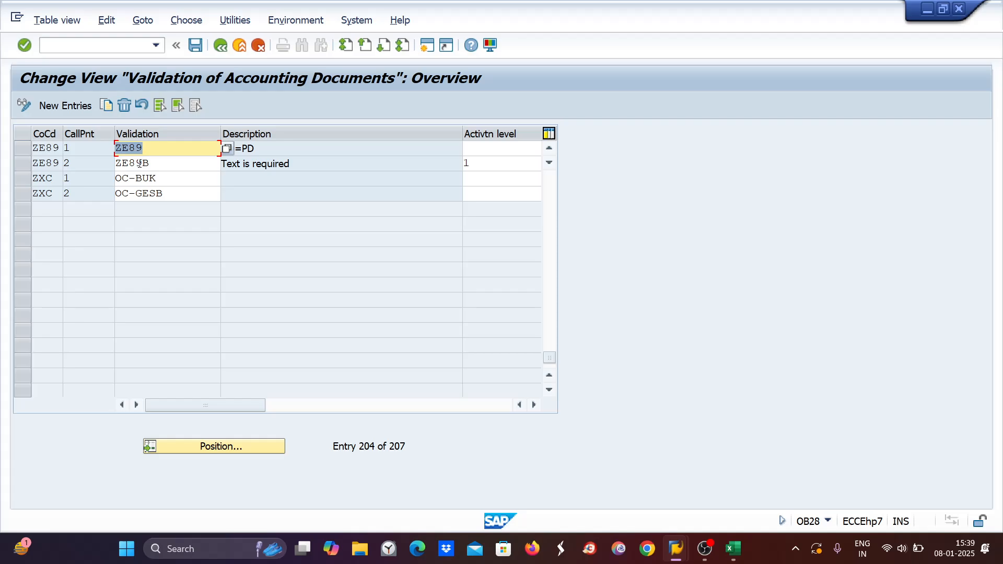
# Open the prerequisite of step 001 in validation ZE89B for company code ZE89's line items
pyautogui.doubleClick(140, 163)
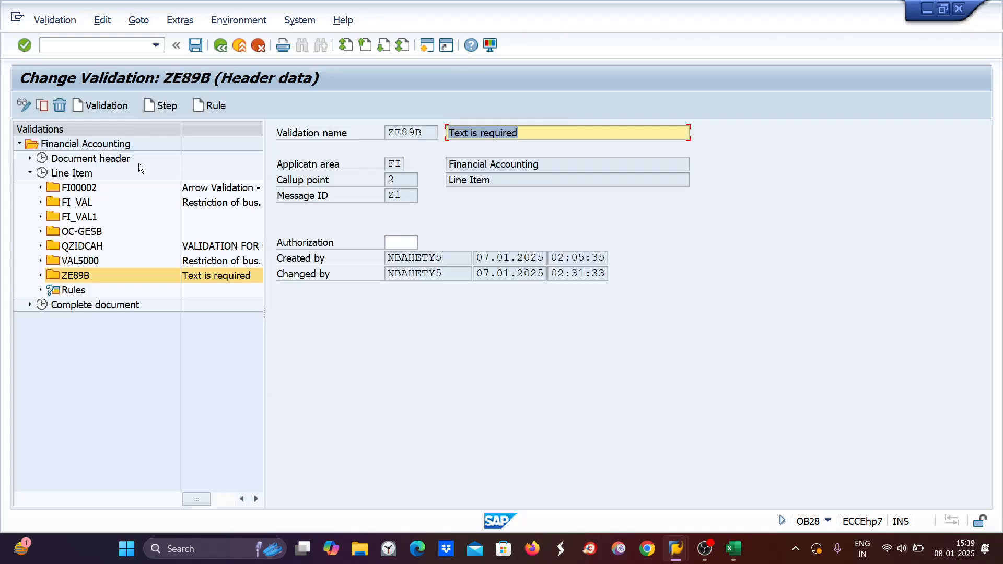
pyautogui.click(40, 276)
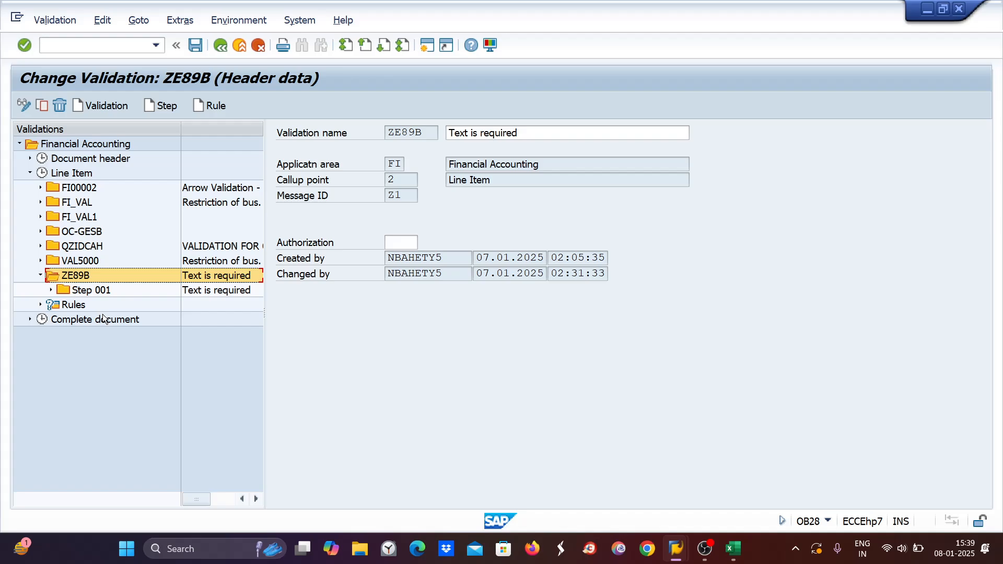
pyautogui.click(50, 290)
pyautogui.click(109, 307)
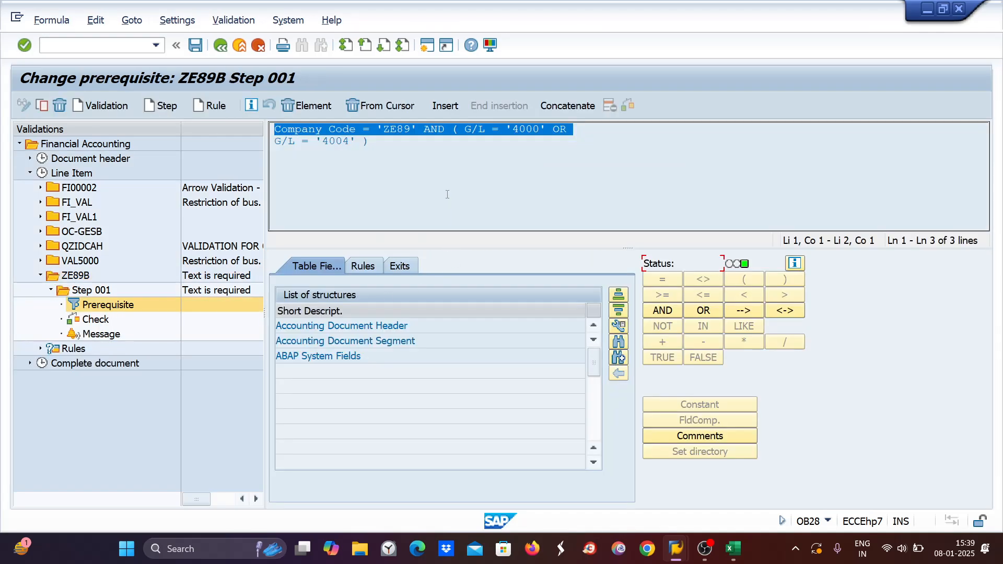
# Remove the bracketed G/L conditions from the prerequisite, then find the G/L field and add it after AND
pyautogui.click(451, 132)
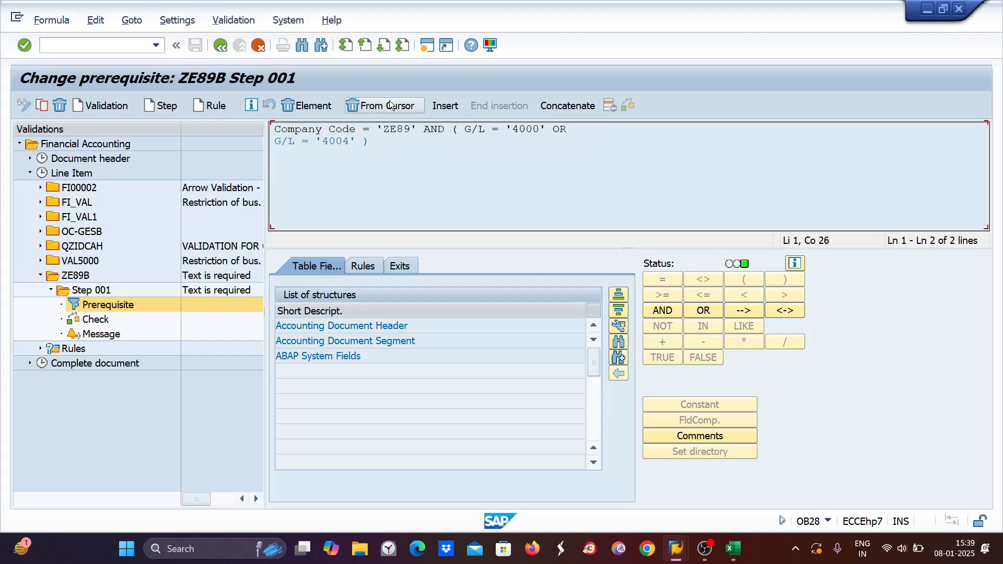
pyautogui.click(391, 105)
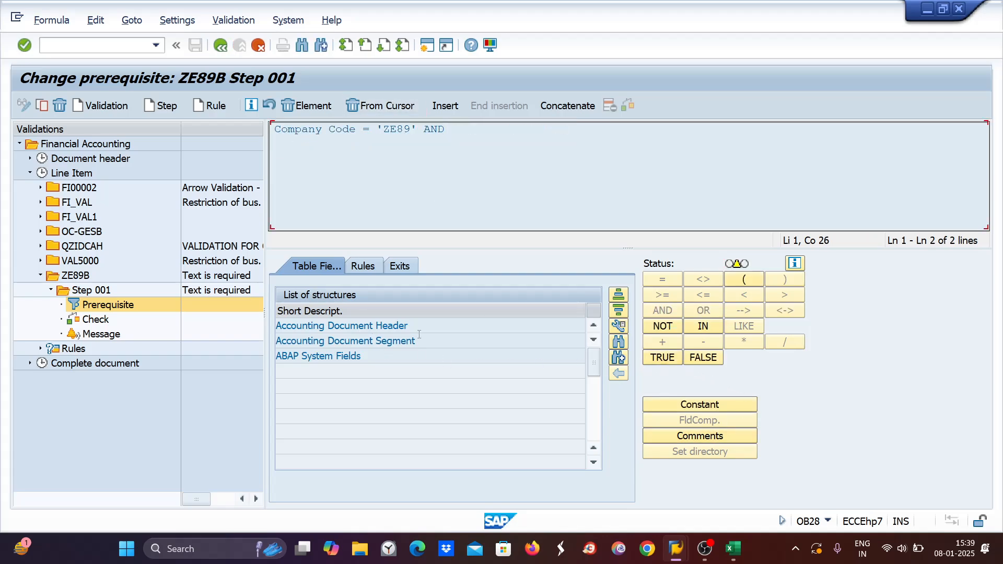
pyautogui.click(618, 343)
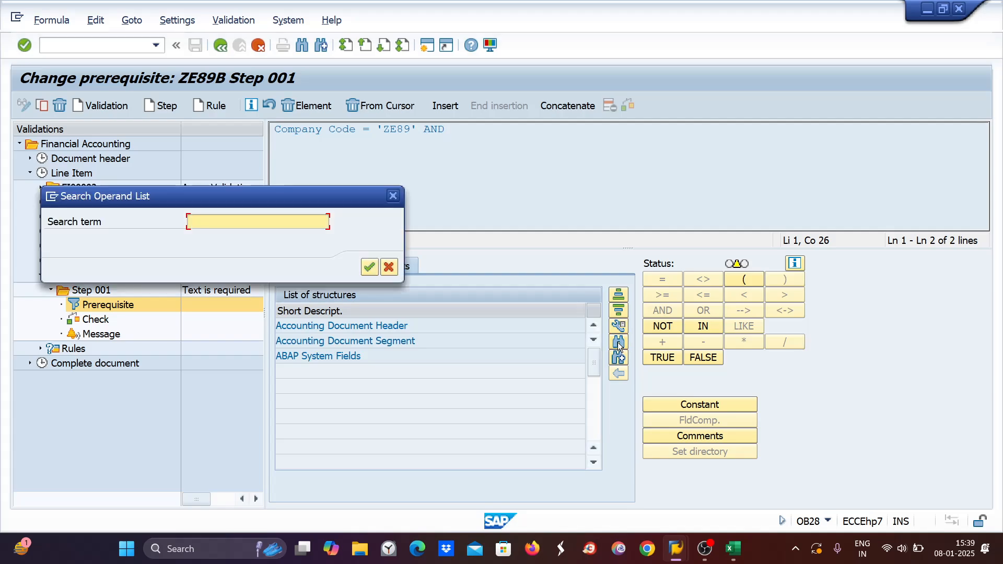
pyautogui.write('g')
pyautogui.press('Down')
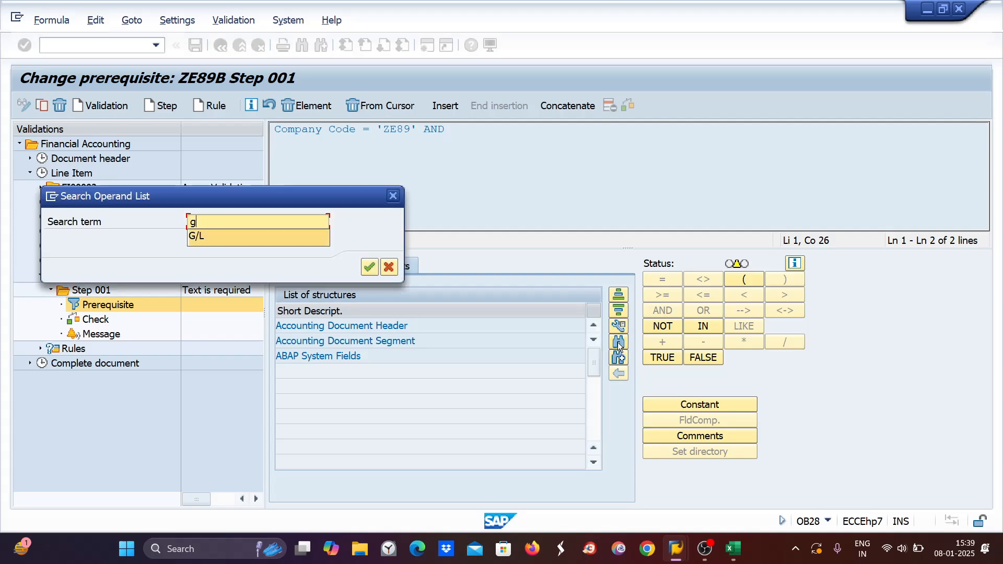
pyautogui.press('Return')
pyautogui.press('Return')
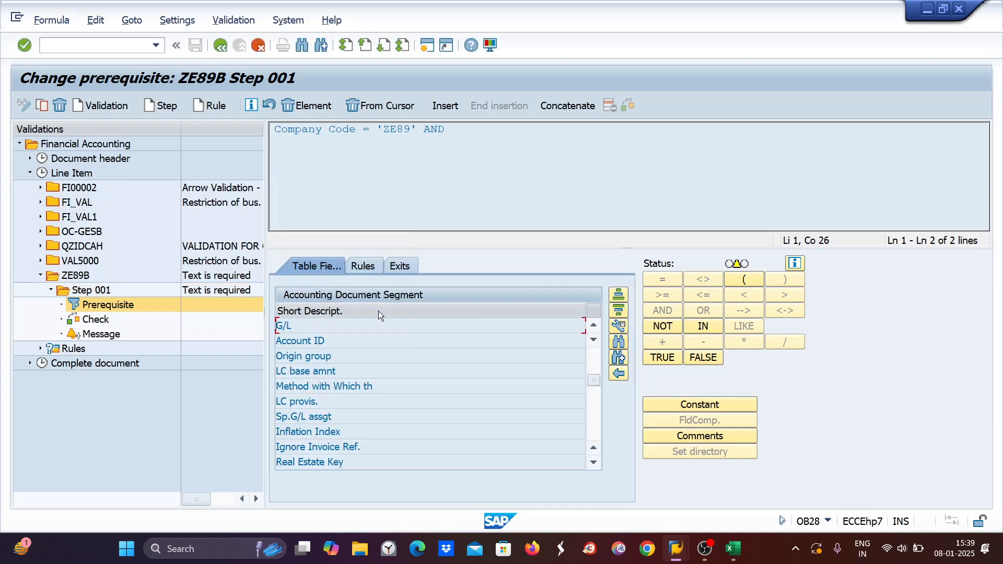
pyautogui.doubleClick(280, 326)
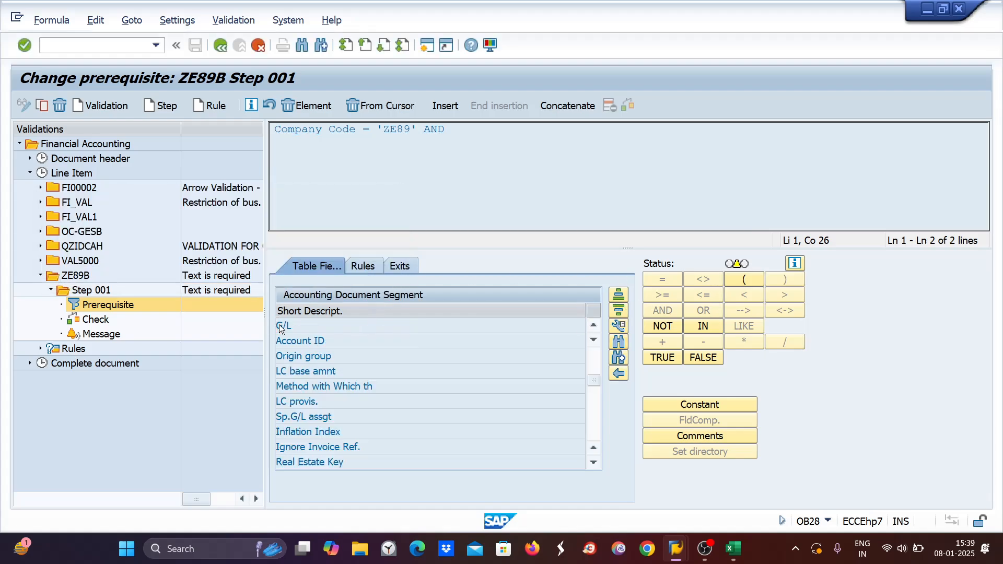
# Complete the G/L condition with IN and set ID LISTOFGL, then return to the step overview and save the validation
pyautogui.click(704, 326)
pyautogui.click(704, 450)
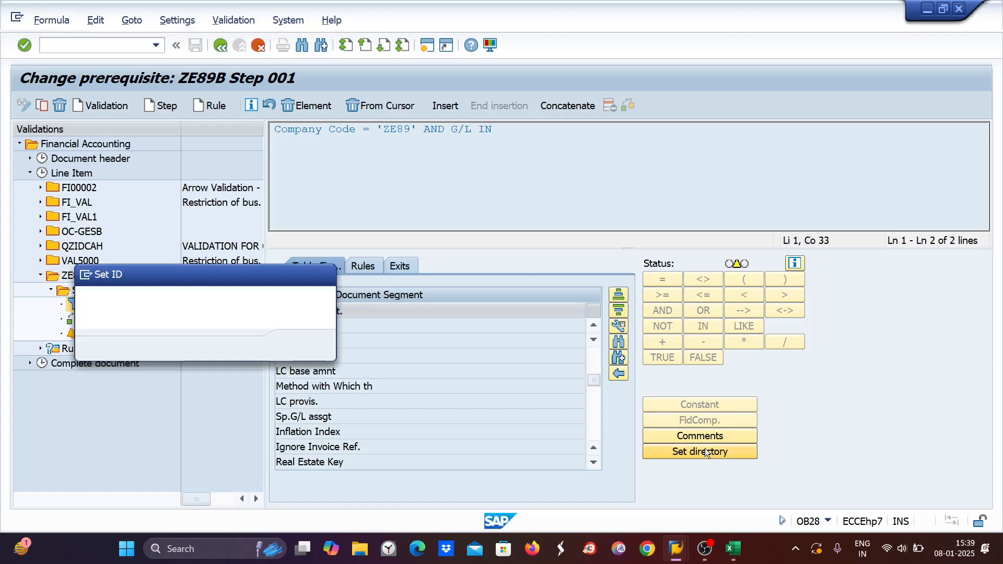
pyautogui.write('listofgl')
pyautogui.press('Down')
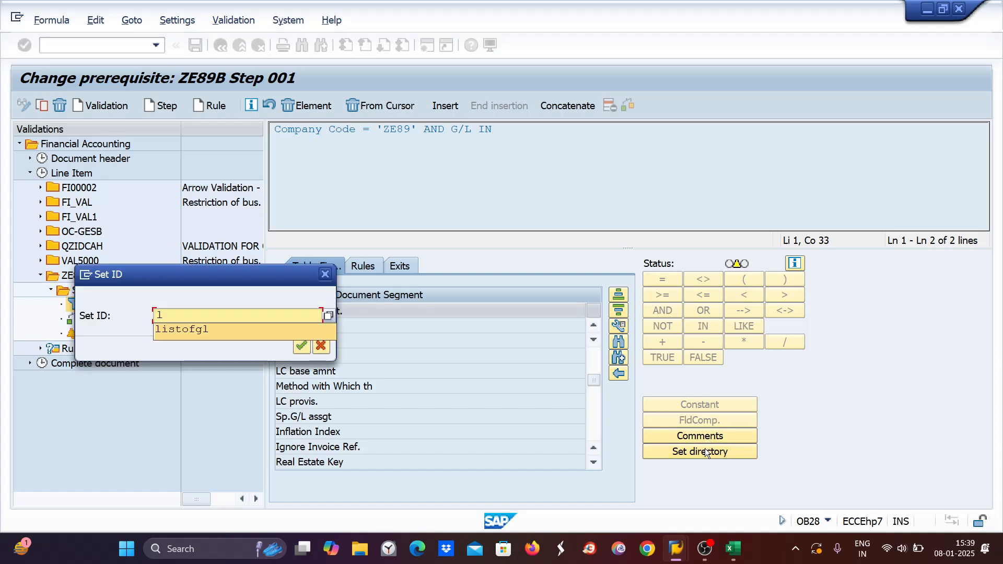
pyautogui.press('Return')
pyautogui.press('Return')
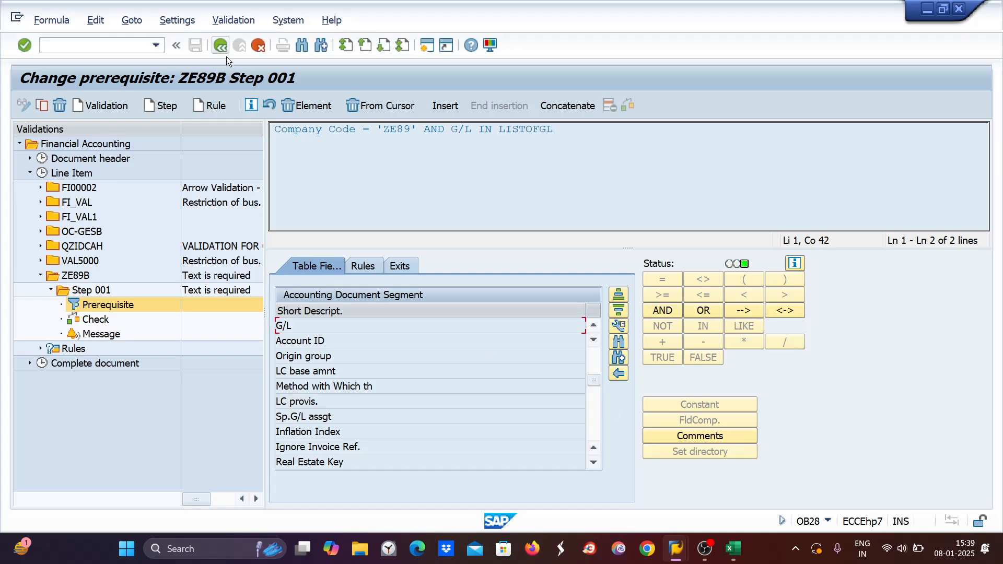
pyautogui.click(222, 46)
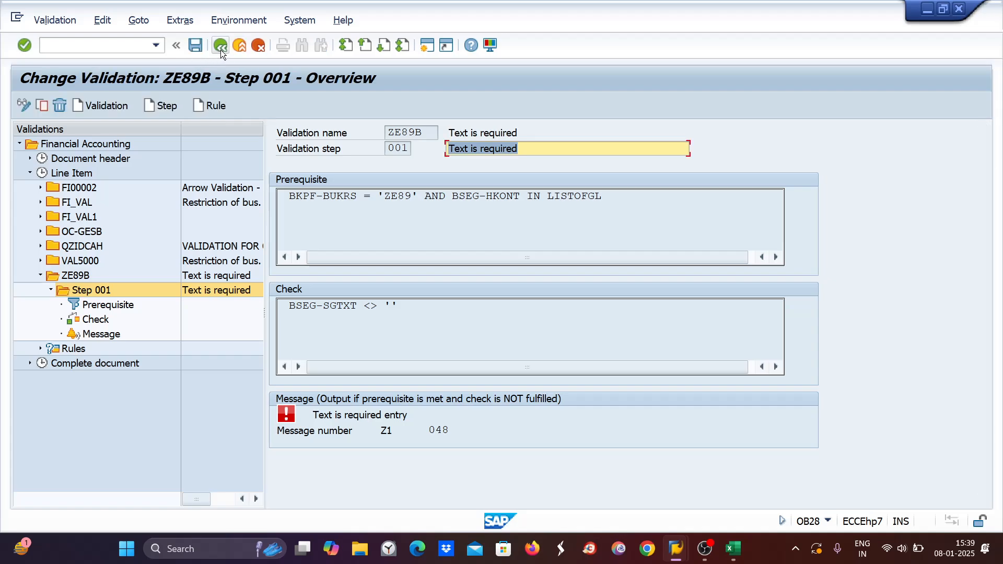
pyautogui.click(197, 43)
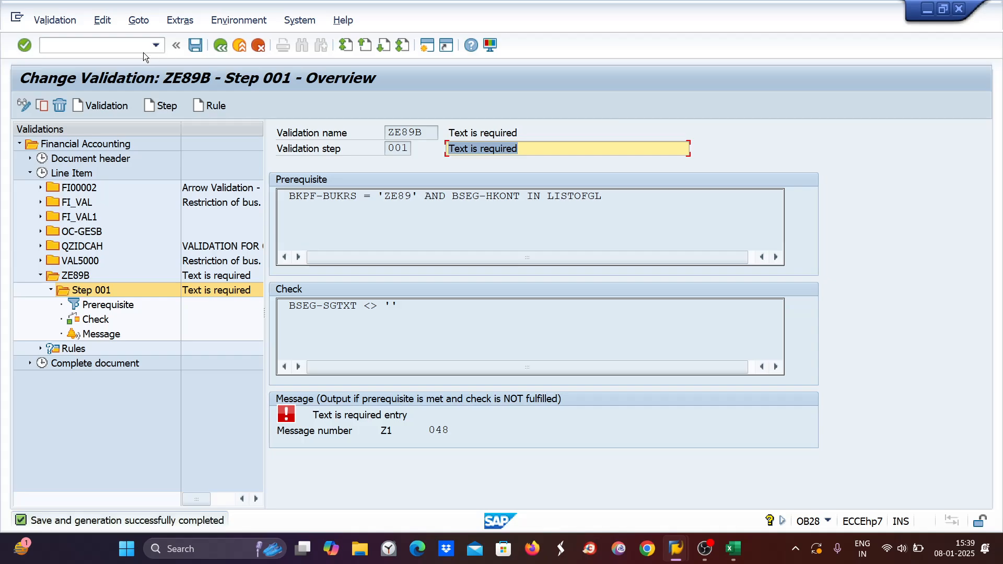
# Leave the validation and open transaction FB60 for entering a vendor invoice
pyautogui.click(67, 45)
pyautogui.write('/')
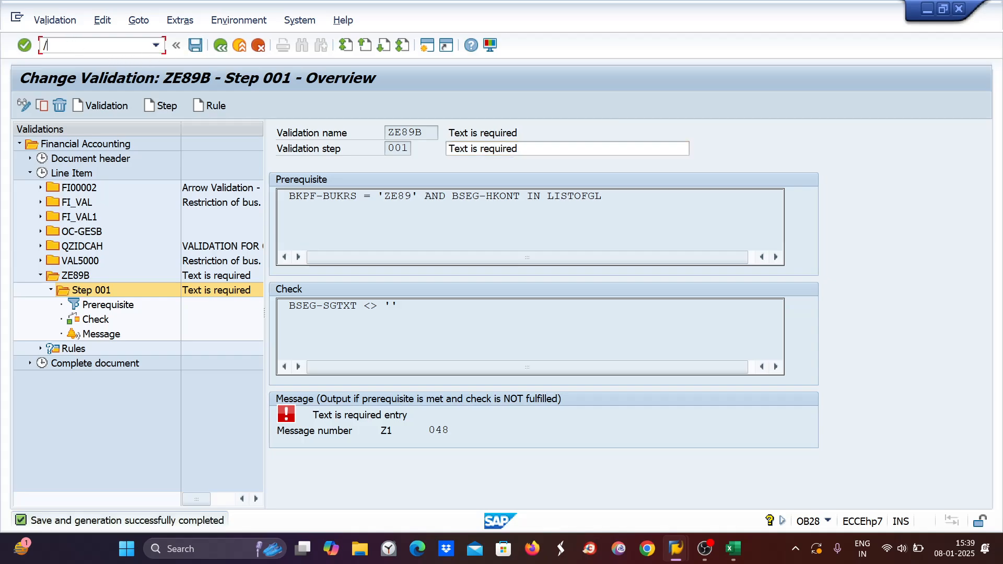
pyautogui.write('nfb50')
pyautogui.press('Return')
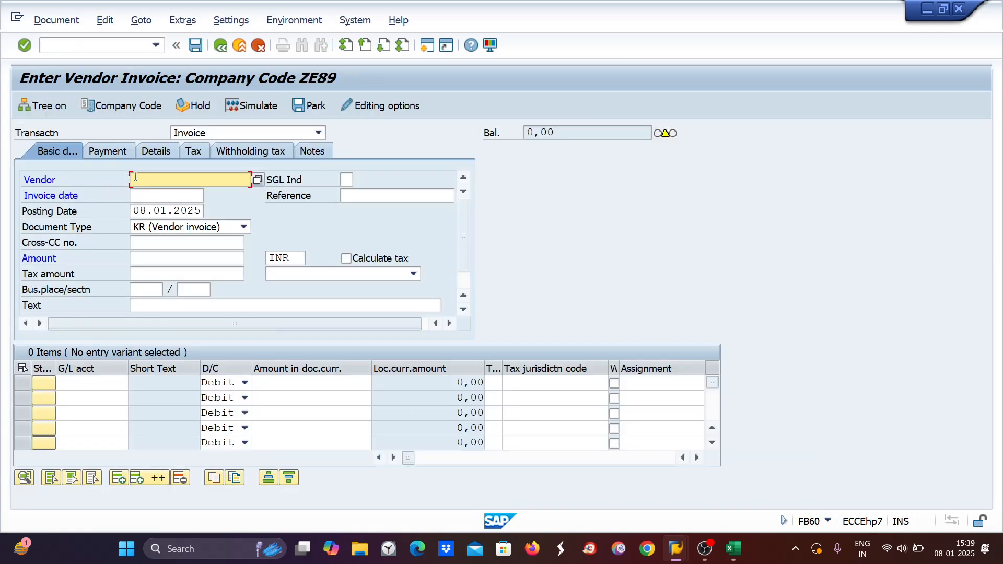
# Fill in the invoice header with vendor 7005, invoice date 08.01.2025 and amount 2000
pyautogui.write('4')
pyautogui.moveTo(144, 179); pyautogui.dragTo(117, 174)
pyautogui.write('7')
pyautogui.click(145, 197)
pyautogui.moveTo(134, 211); pyautogui.dragTo(225, 216)
pyautogui.hotkey('ctrl', 'c')
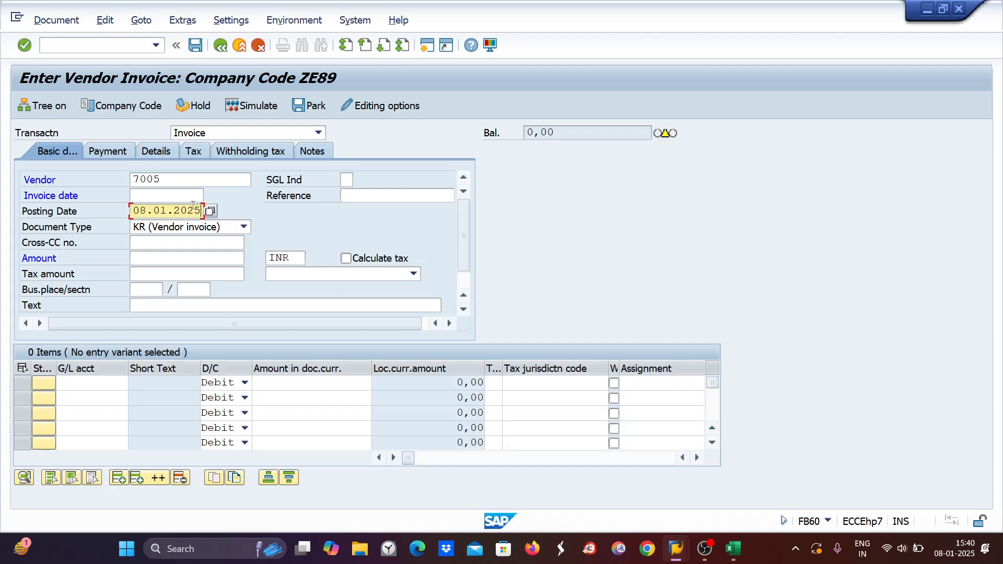
pyautogui.click(184, 201)
pyautogui.hotkey('ctrl', 'v')
pyautogui.click(154, 261)
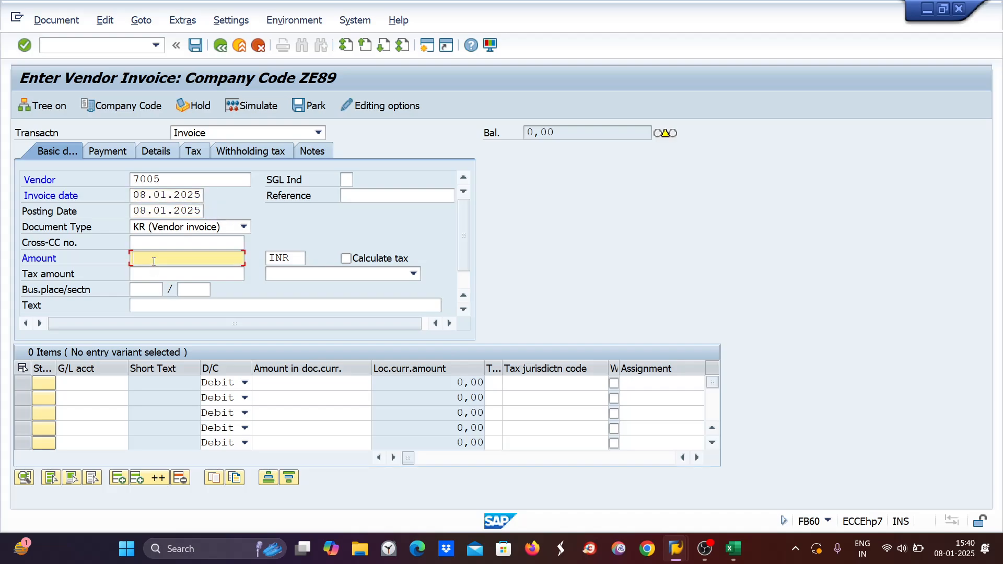
pyautogui.write('200')
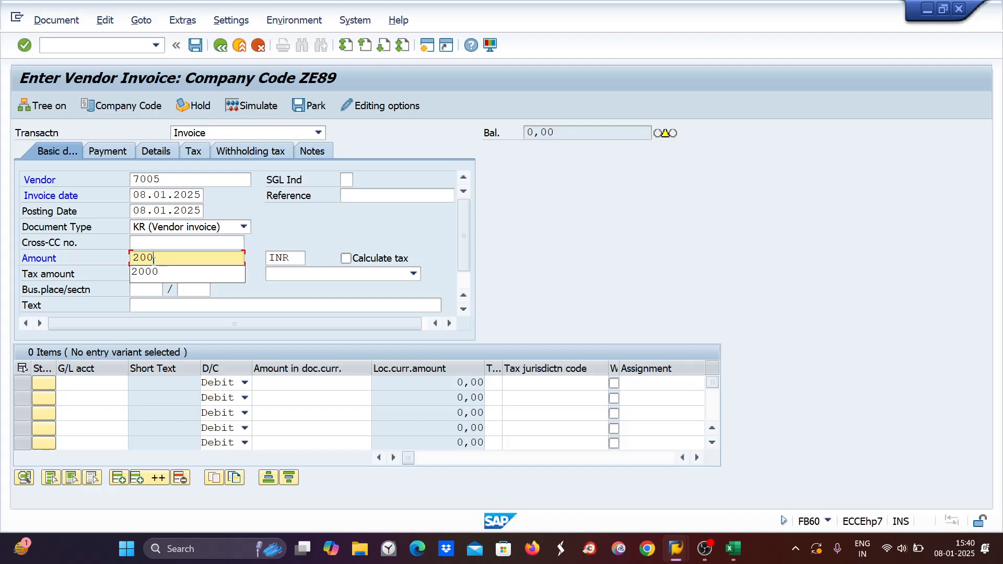
pyautogui.moveTo(154, 261); pyautogui.dragTo(131, 257)
pyautogui.write('2000')
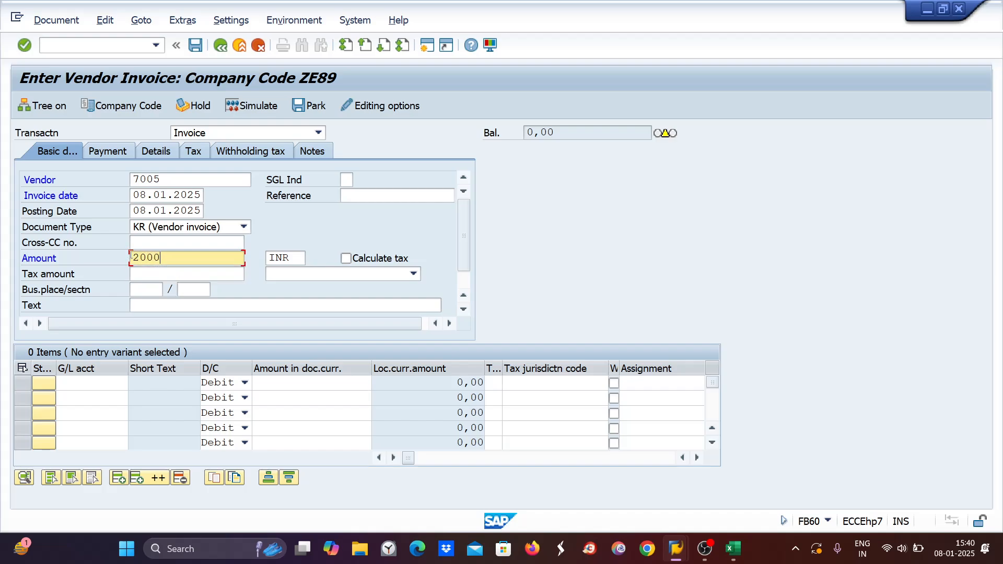
# Enter a debit item for G/L account 4001 with amount 2000 and no text, check it and close the message
pyautogui.click(78, 377)
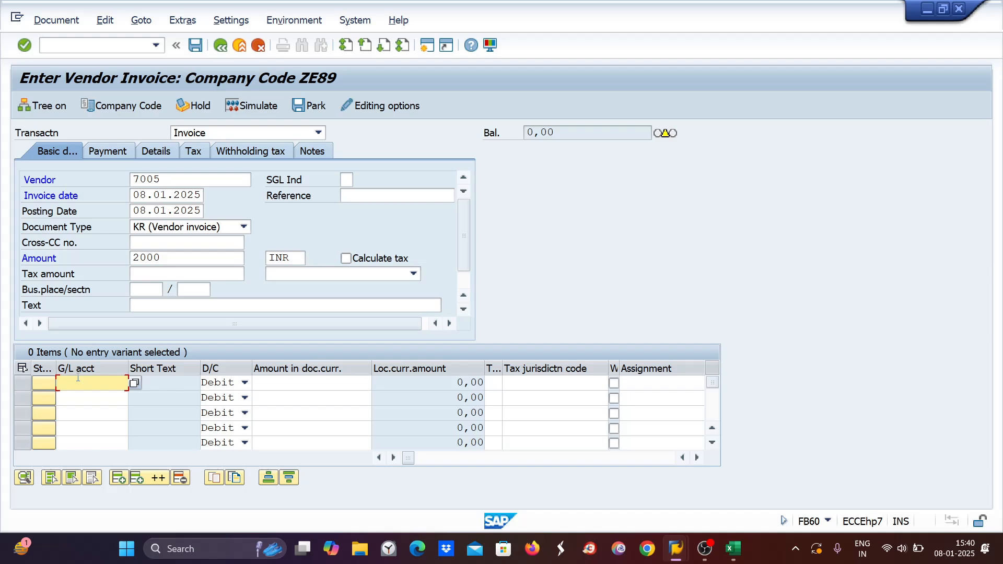
pyautogui.write('400')
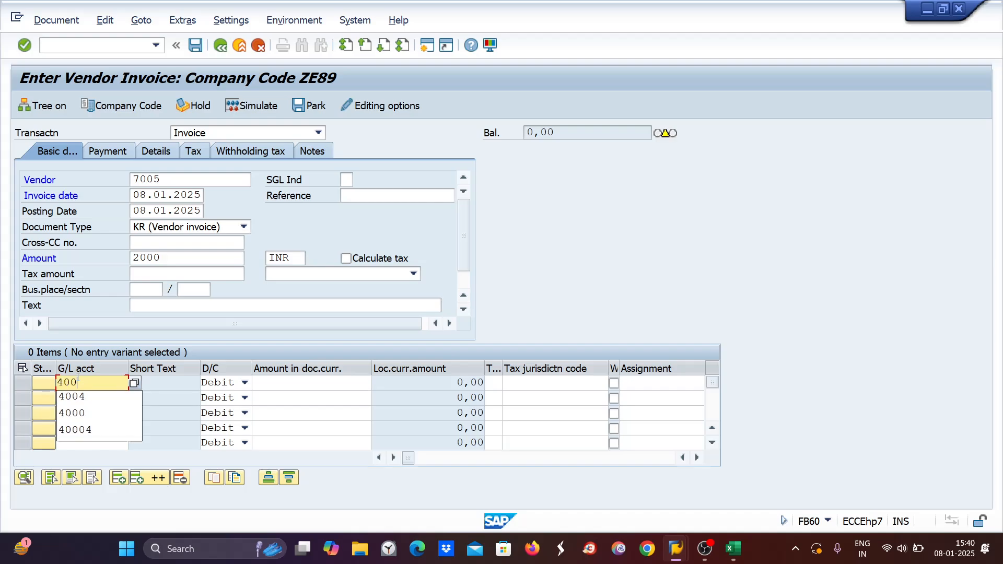
pyautogui.write('1')
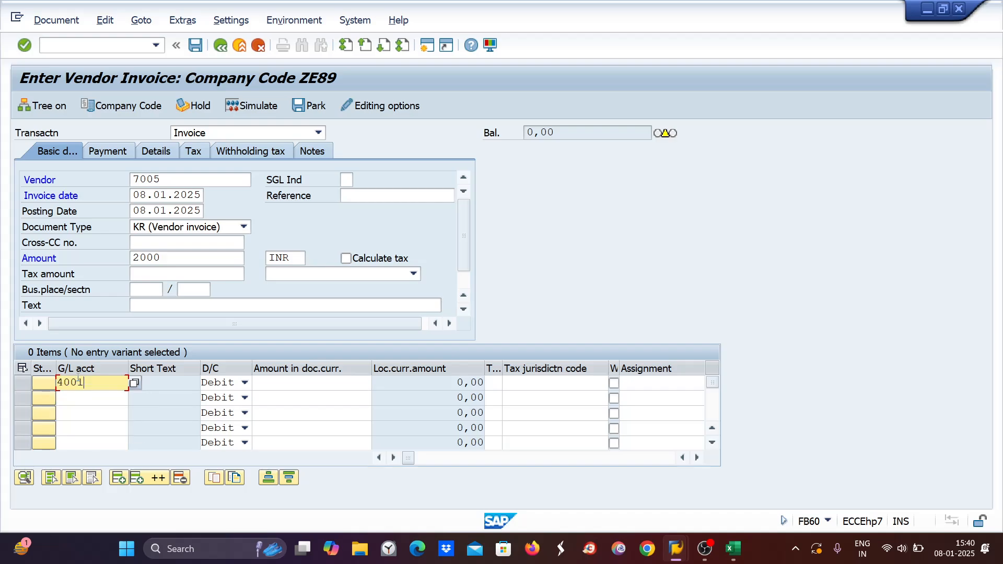
pyautogui.click(306, 384)
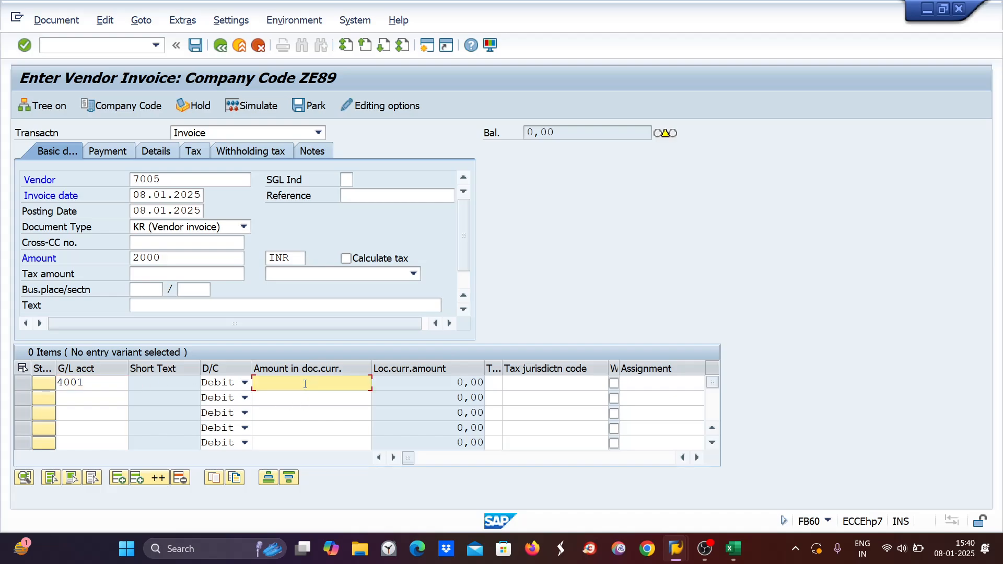
pyautogui.write('2000')
pyautogui.press('Return')
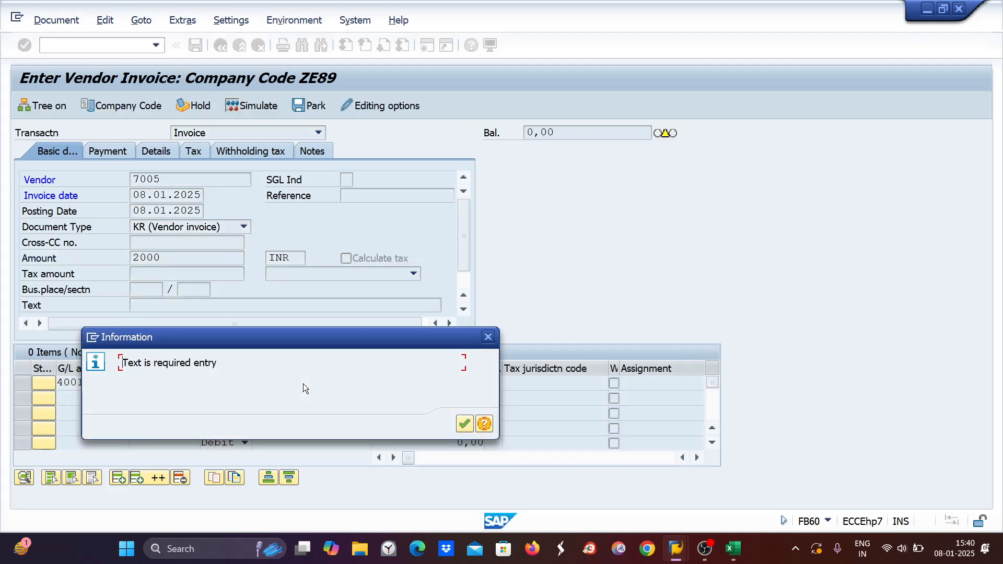
pyautogui.press('Return')
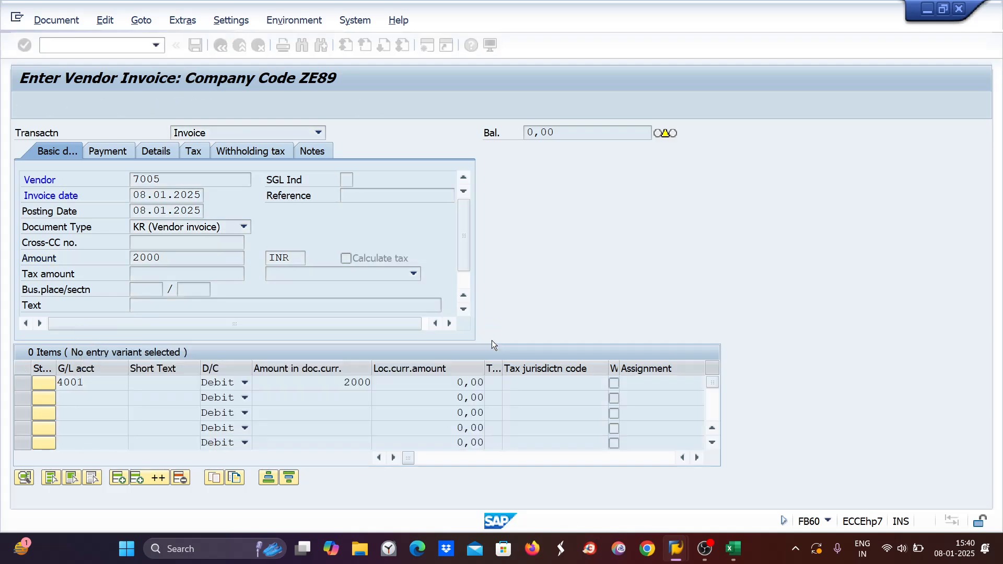
# Abandon the current invoice and restart transaction FB60 with an empty entry screen
pyautogui.moveTo(81, 382); pyautogui.dragTo(58, 382)
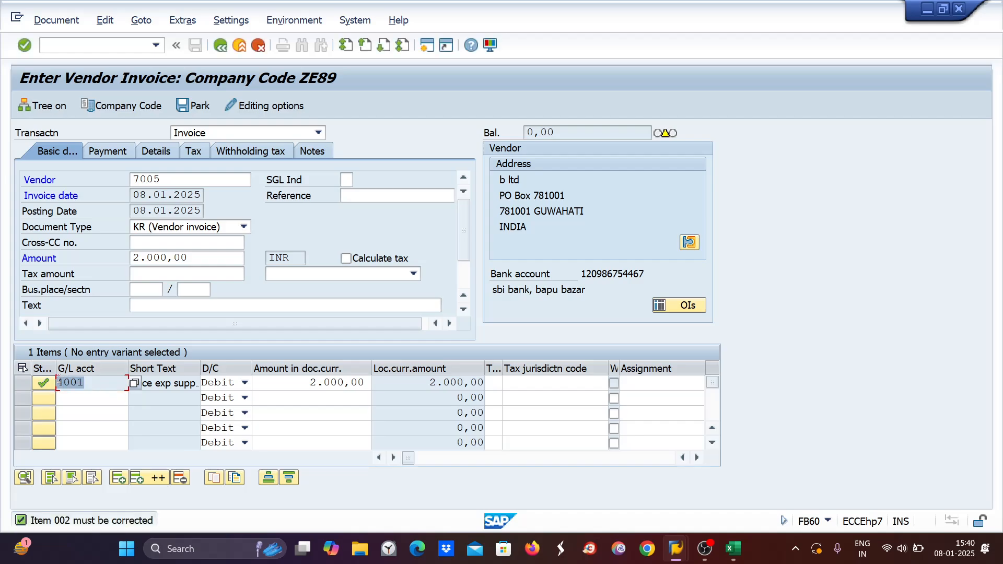
pyautogui.click(47, 42)
pyautogui.write('/nfb60')
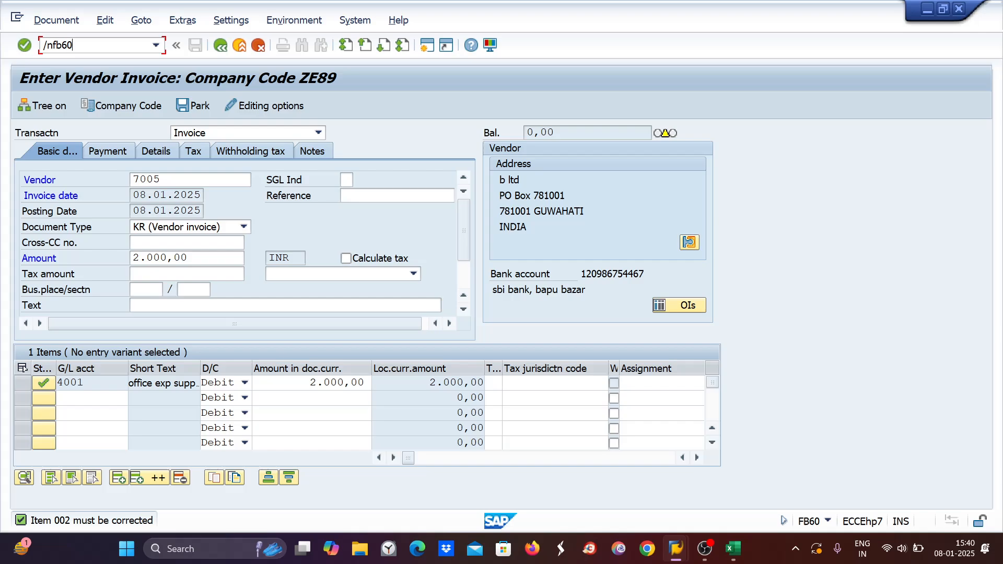
pyautogui.press('Return')
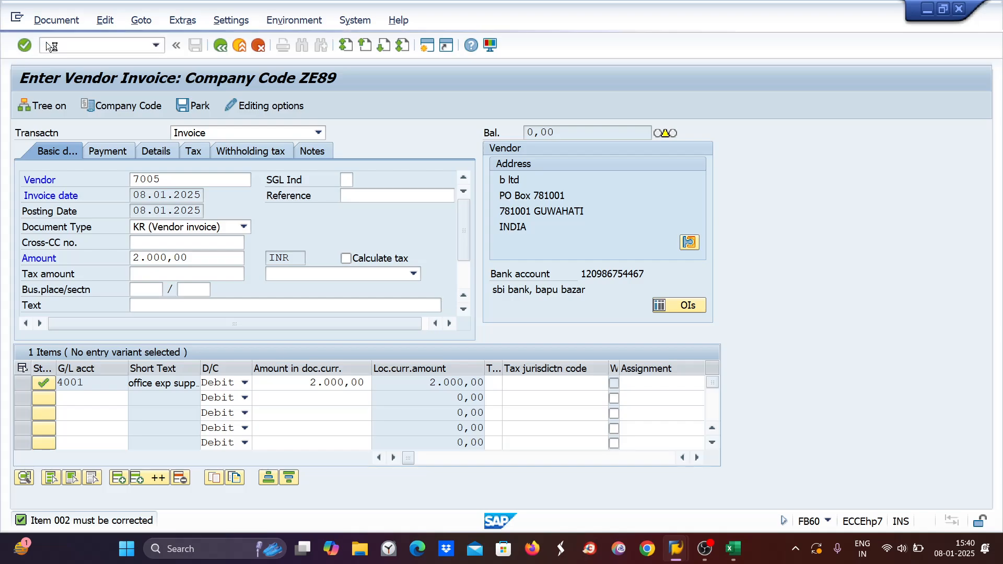
# Fill in the new invoice header with vendor 7005, invoice date 08.01.2025 and amount 2000
pyautogui.click(136, 179)
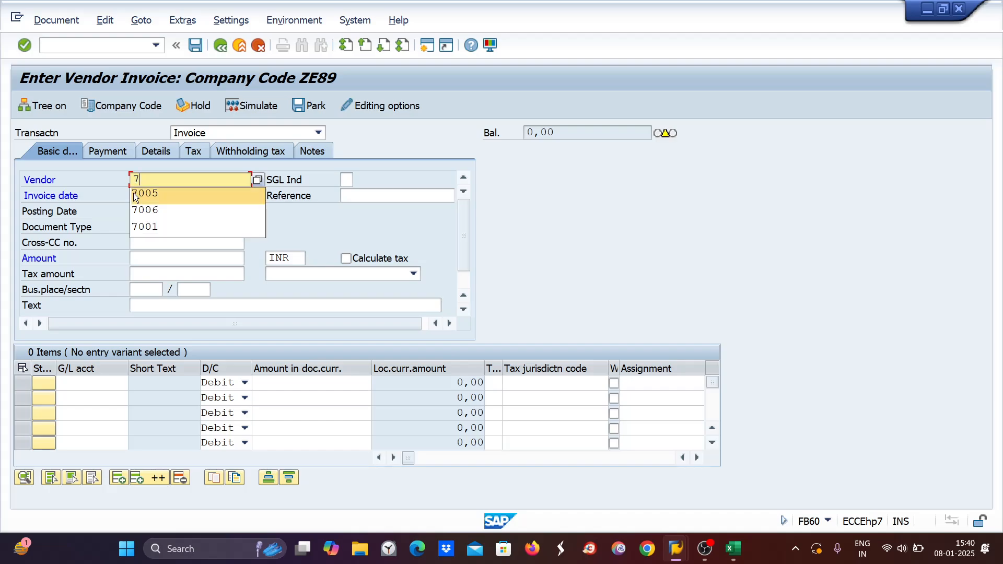
pyautogui.click(133, 192)
pyautogui.moveTo(133, 210); pyautogui.dragTo(227, 212)
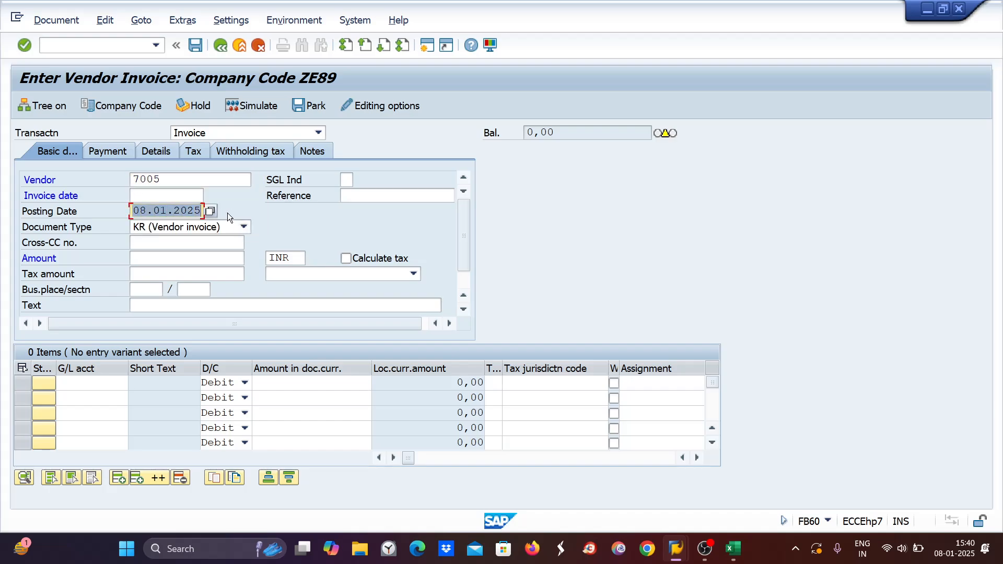
pyautogui.hotkey('ctrl', 'c')
pyautogui.click(149, 197)
pyautogui.hotkey('ctrl', 'v')
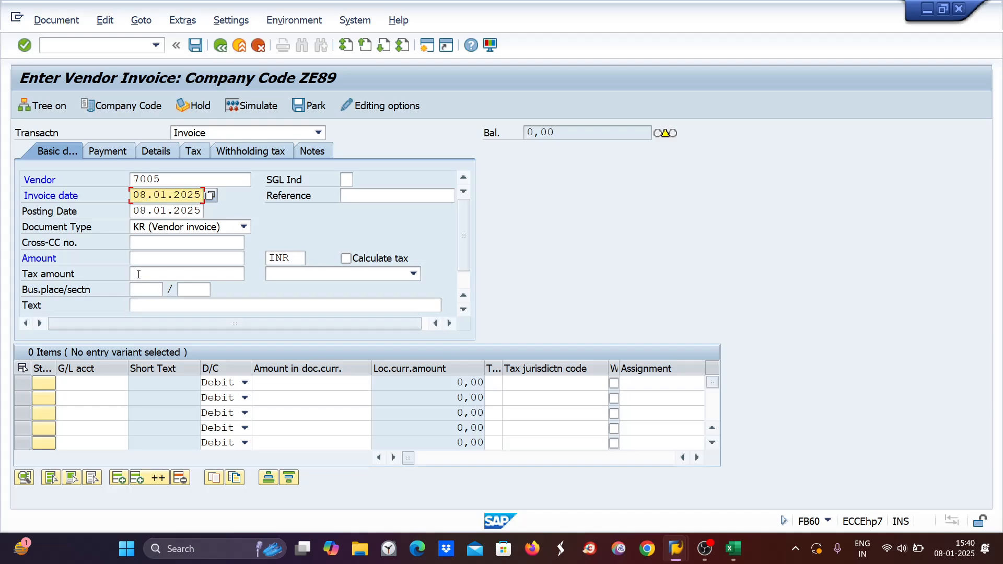
pyautogui.click(142, 261)
pyautogui.write('2')
pyautogui.click(145, 273)
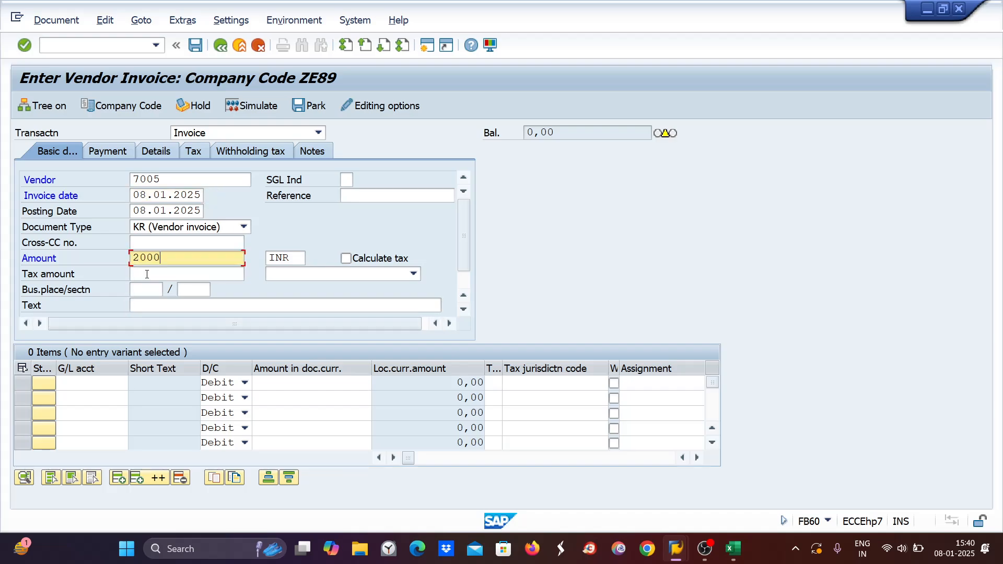
# Enter a debit item for G/L account 4003 with amount 2000 and no text, and have it checked
pyautogui.click(92, 385)
pyautogui.write('4003')
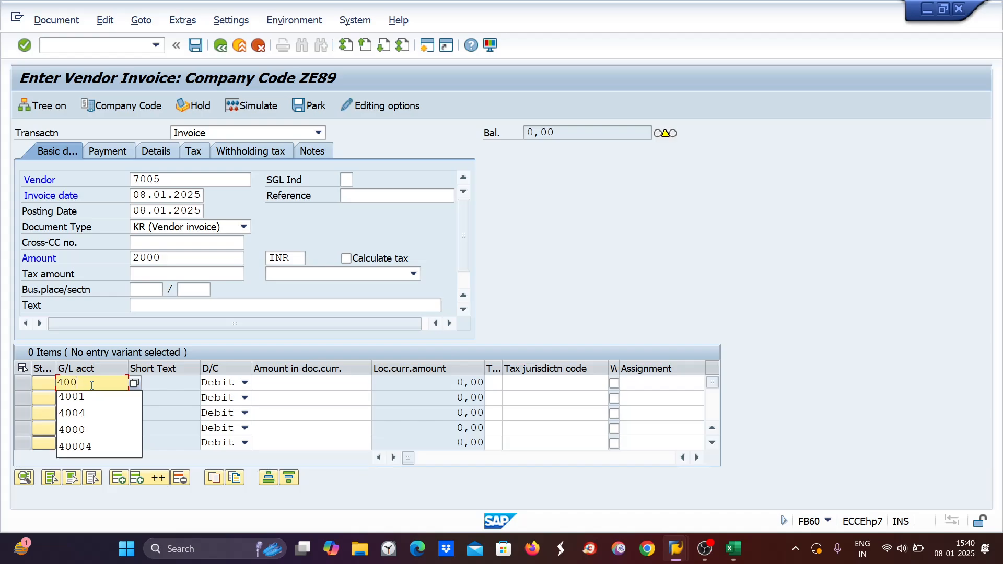
pyautogui.click(315, 386)
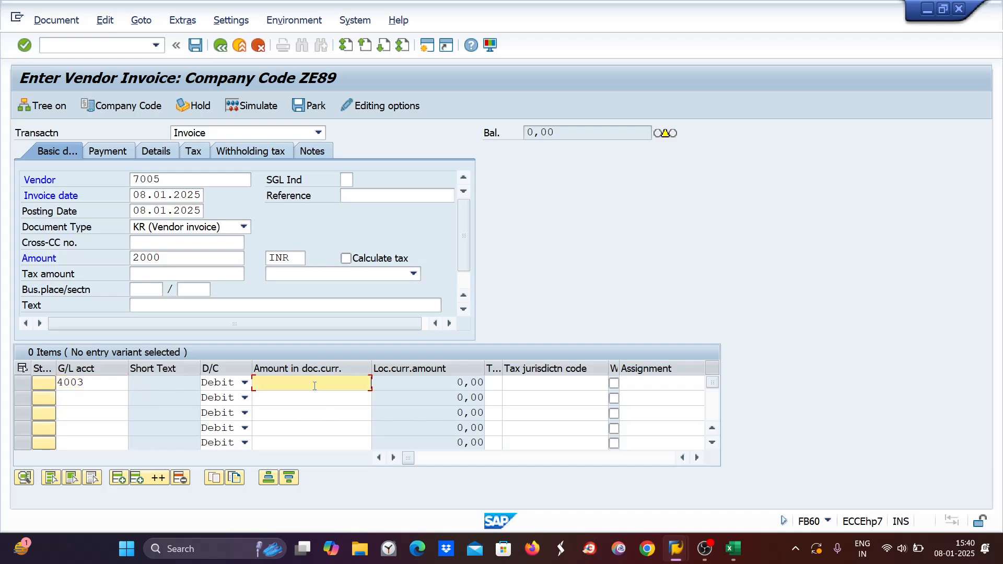
pyautogui.write('2000')
pyautogui.press('Return')
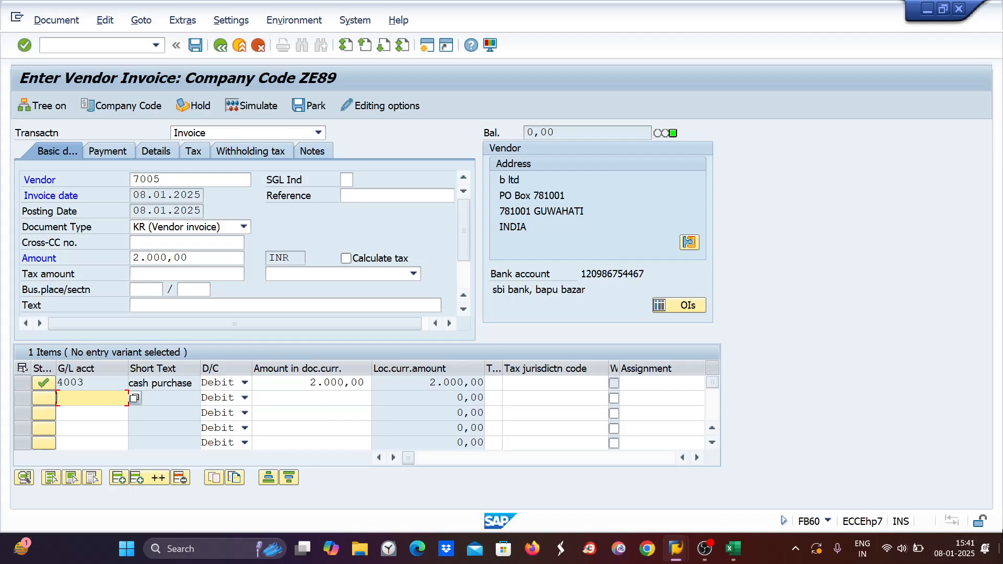
# Switch to the Excel notes and copy the highlighted Scenario : 5 heading into A49, renumbering it as Scenario : 6
pyautogui.click(731, 557)
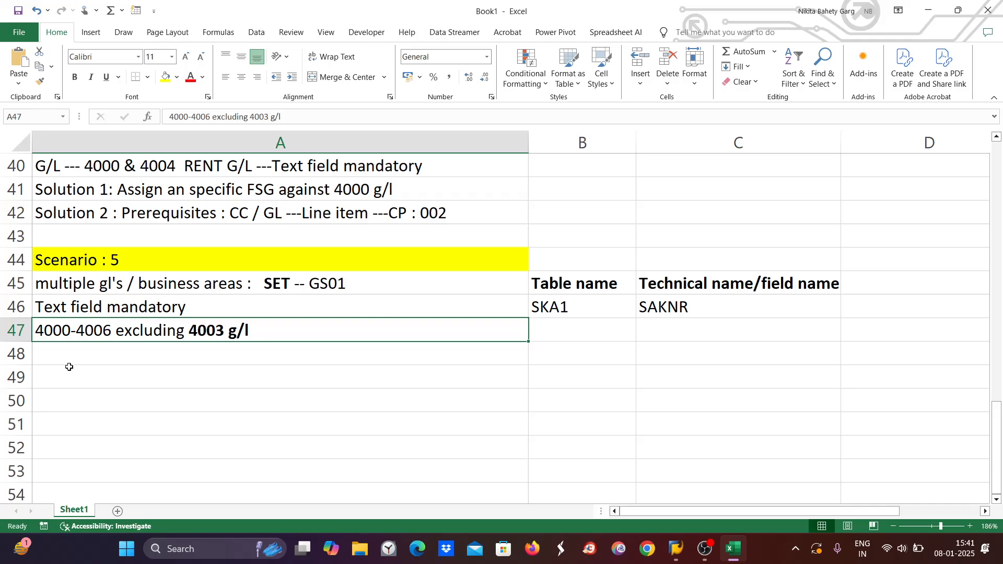
pyautogui.click(159, 385)
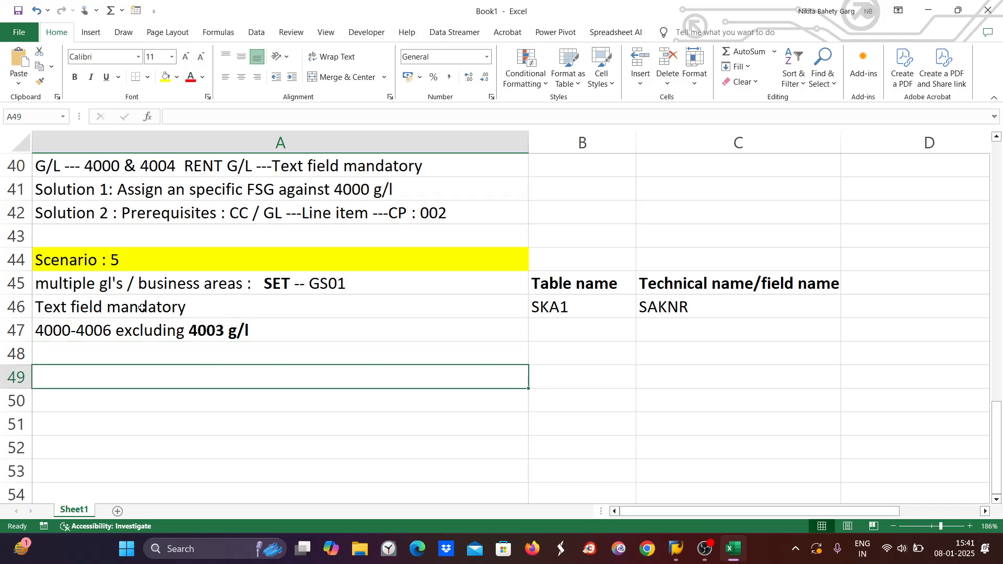
pyautogui.click(138, 252)
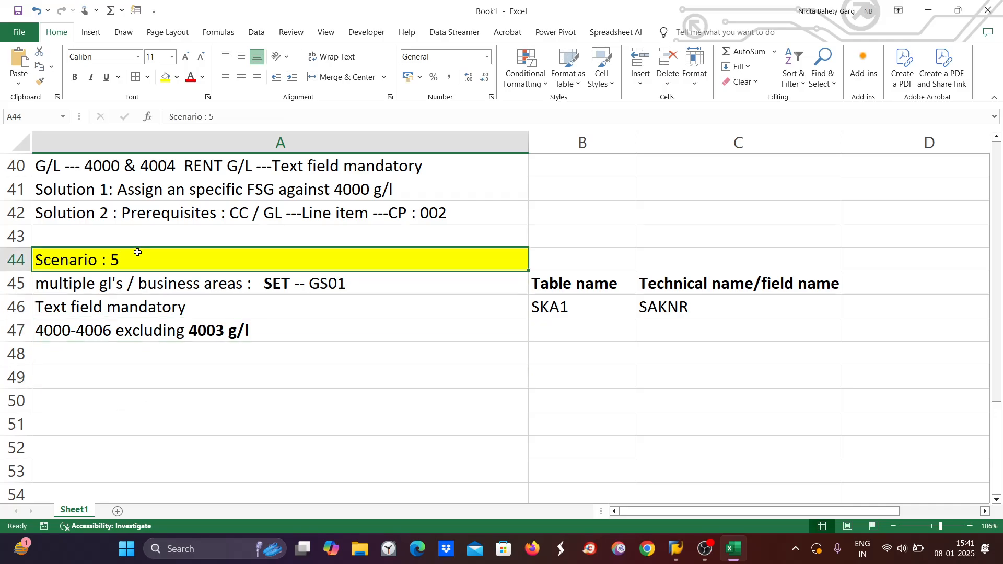
pyautogui.doubleClick(96, 379)
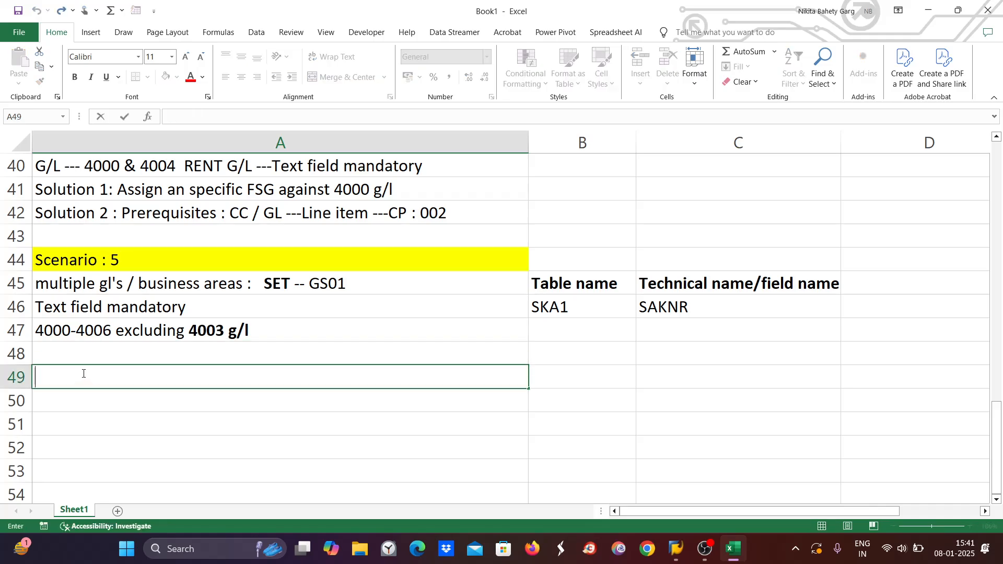
pyautogui.click(91, 307)
pyautogui.click(94, 262)
pyautogui.hotkey('ctrl', 'c')
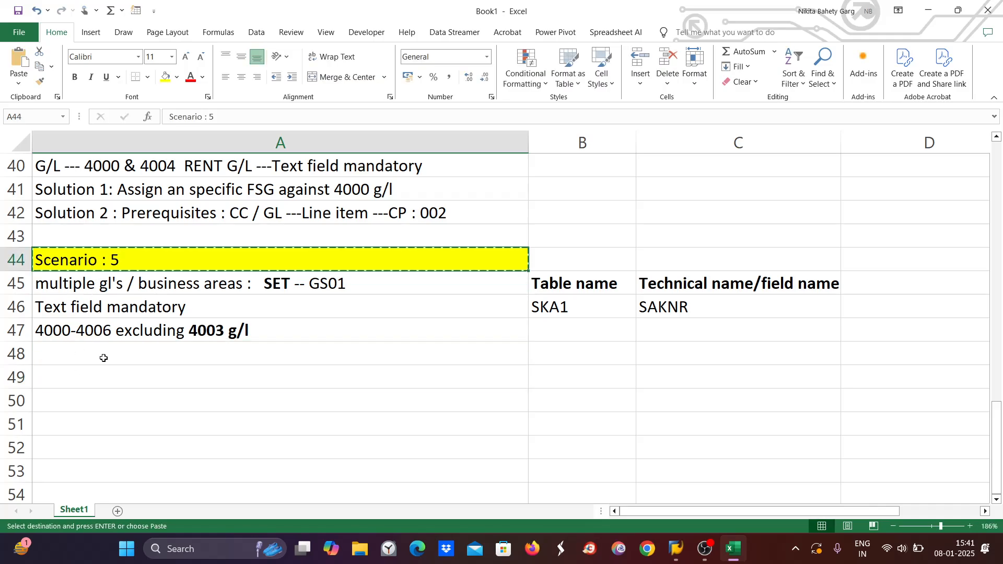
pyautogui.click(100, 383)
pyautogui.hotkey('ctrl', 'v')
pyautogui.doubleClick(122, 378)
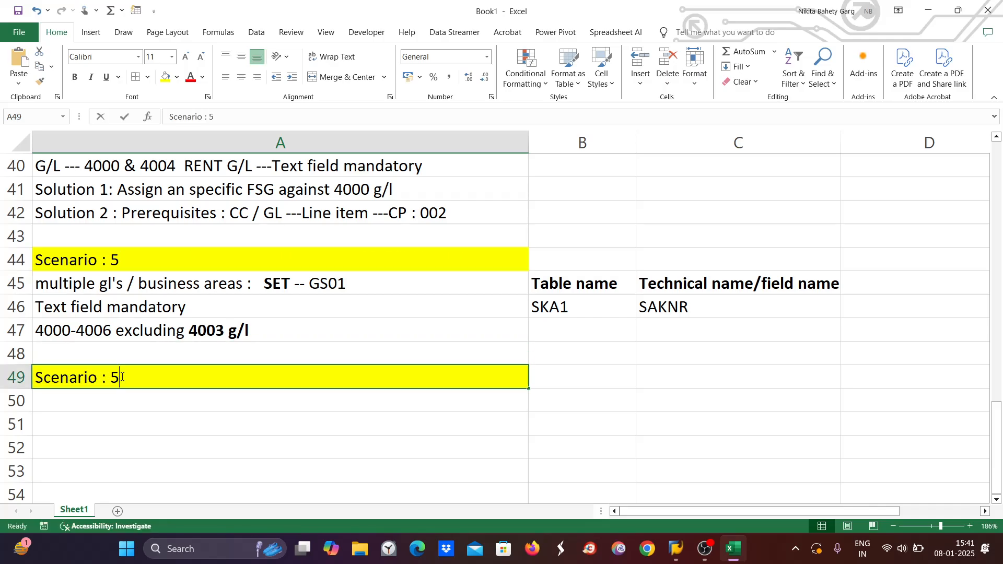
pyautogui.press('BackSpace')
pyautogui.write('6')
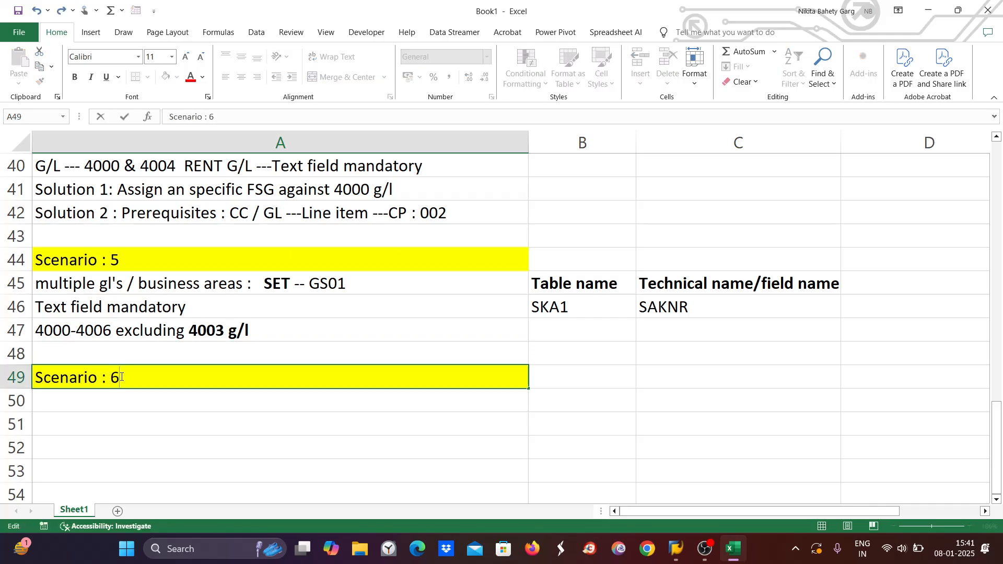
# Enter "Vendor : 7005" in cell A50 under the Scenario : 6 heading
pyautogui.scroll(-1, 122, 378)
pyautogui.doubleClick(80, 331)
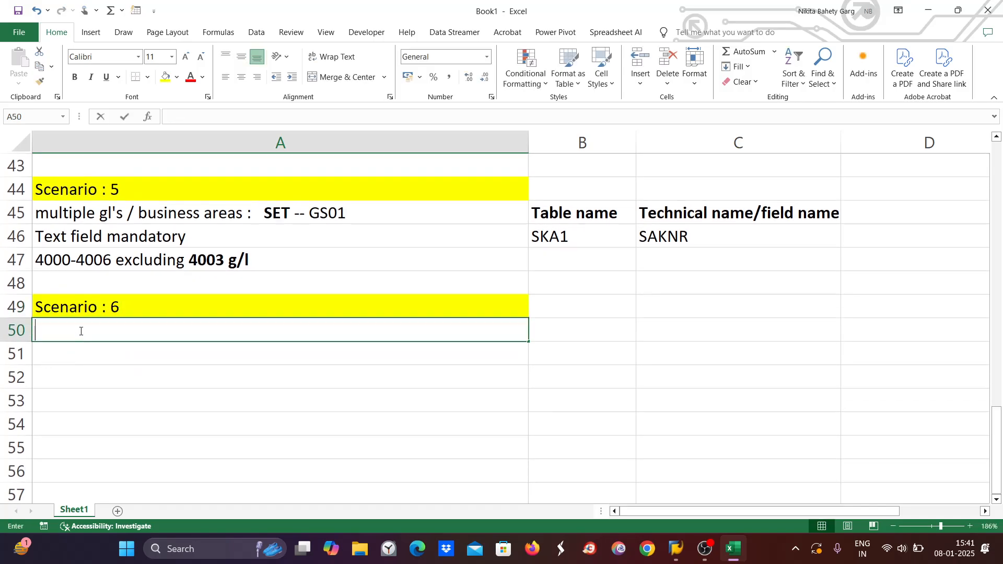
pyautogui.write('Ven')
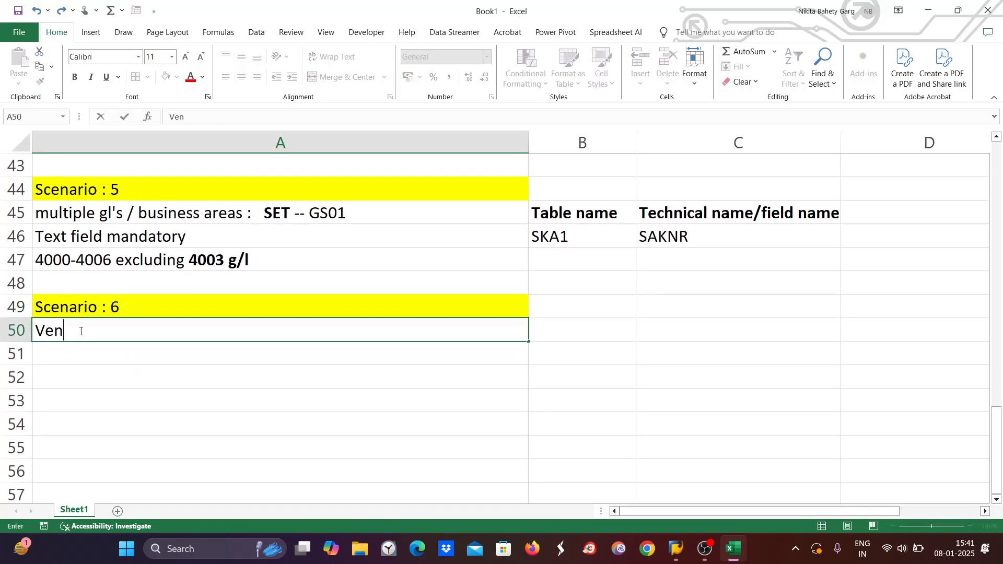
pyautogui.write('dor : 7005')
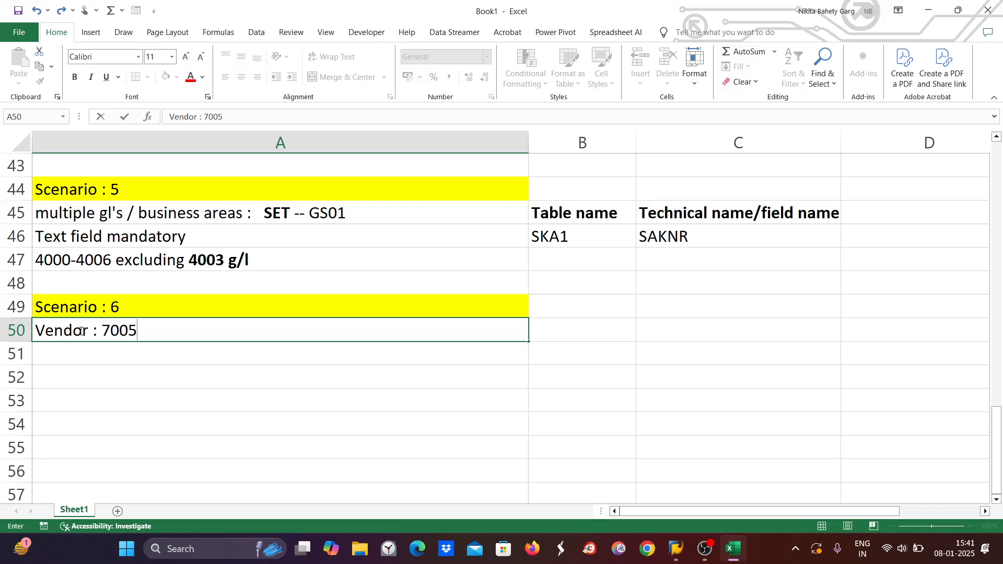
# Enter "Amount limit (a) Less than or equals to 1000" in cell A51
pyautogui.doubleClick(71, 349)
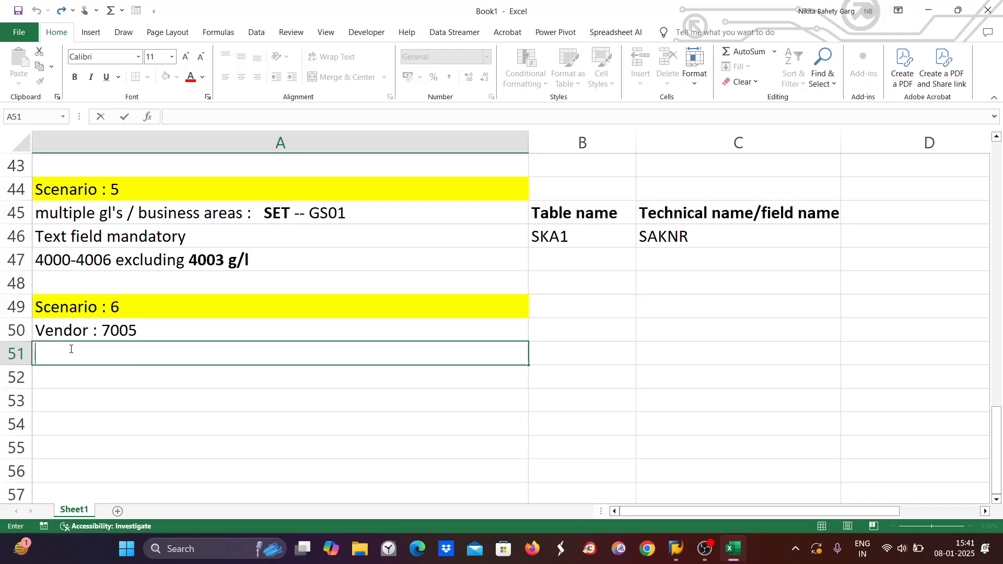
pyautogui.write('Amount limit ')
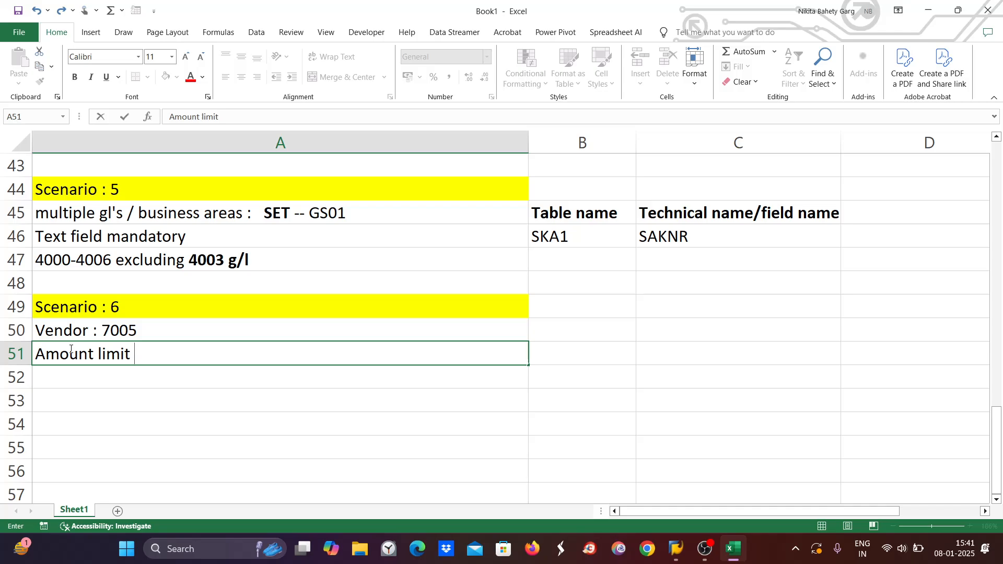
pyautogui.write('(a) Less th')
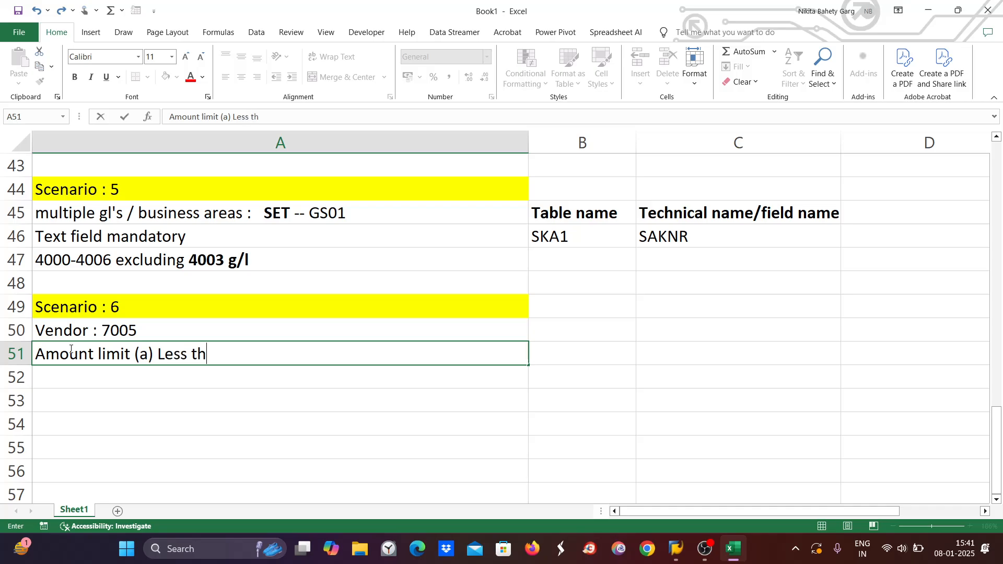
pyautogui.write('an or equal')
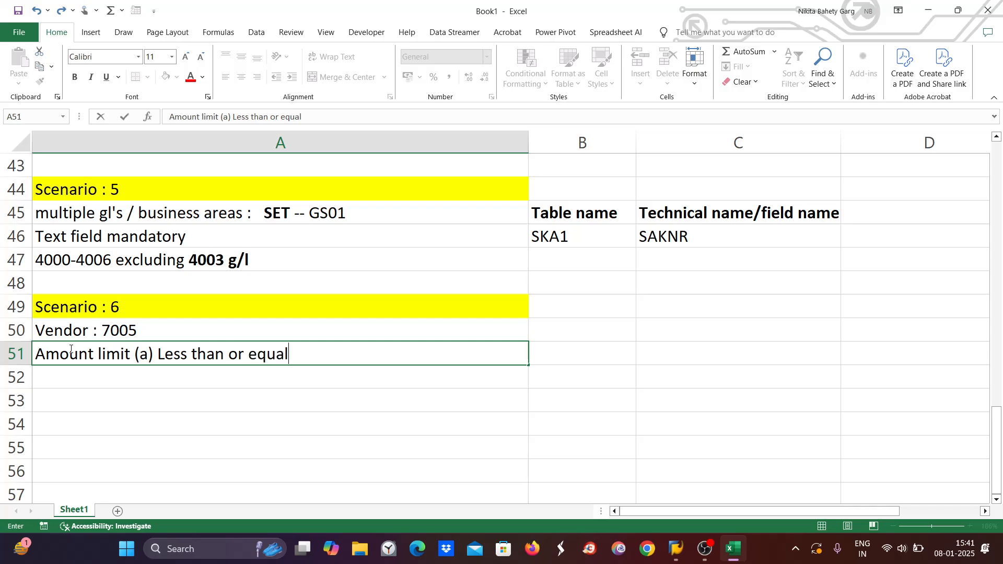
pyautogui.write('s to 1000')
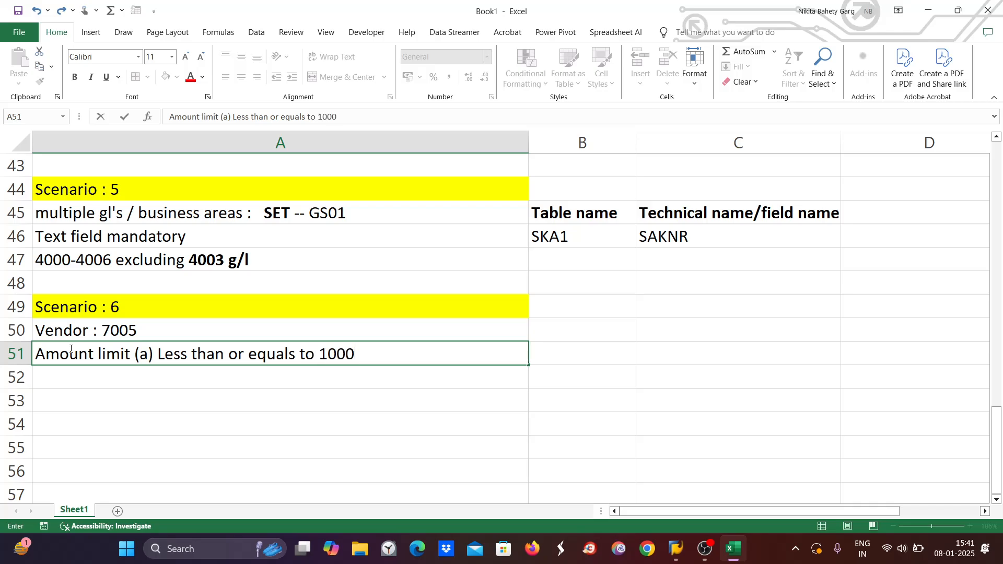
pyautogui.press('Return')
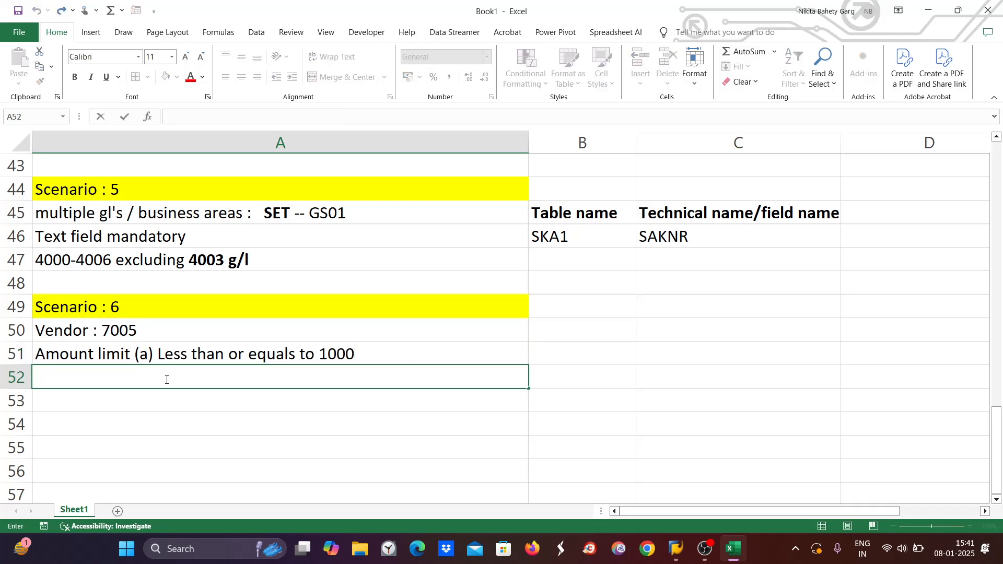
# Enter "(b) more than or equals to 1000" in cell A52, reusing the wording of condition (a)
pyautogui.write('(b)')
pyautogui.click(159, 355)
pyautogui.doubleClick(159, 355)
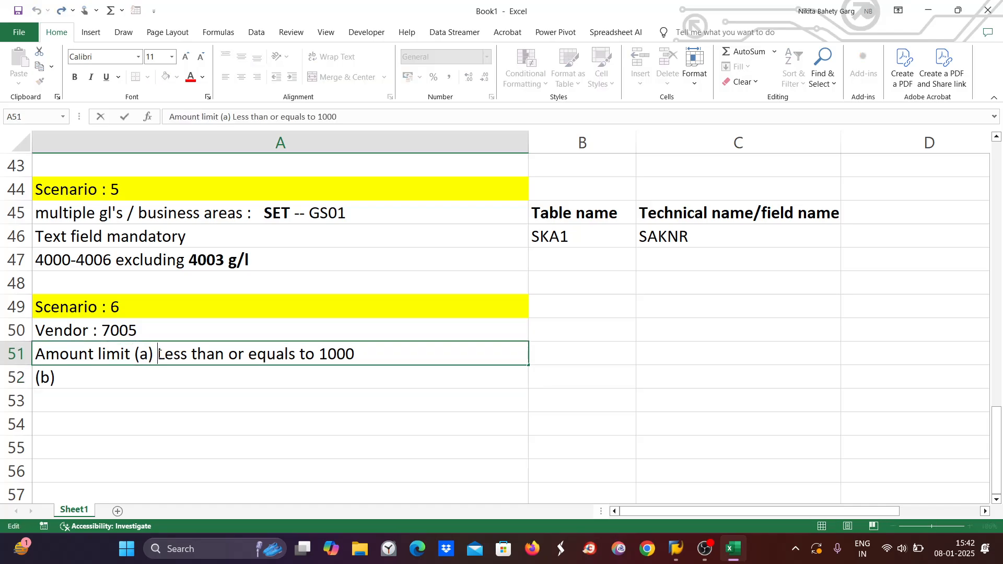
pyautogui.moveTo(160, 355); pyautogui.dragTo(360, 354)
pyautogui.click(99, 382)
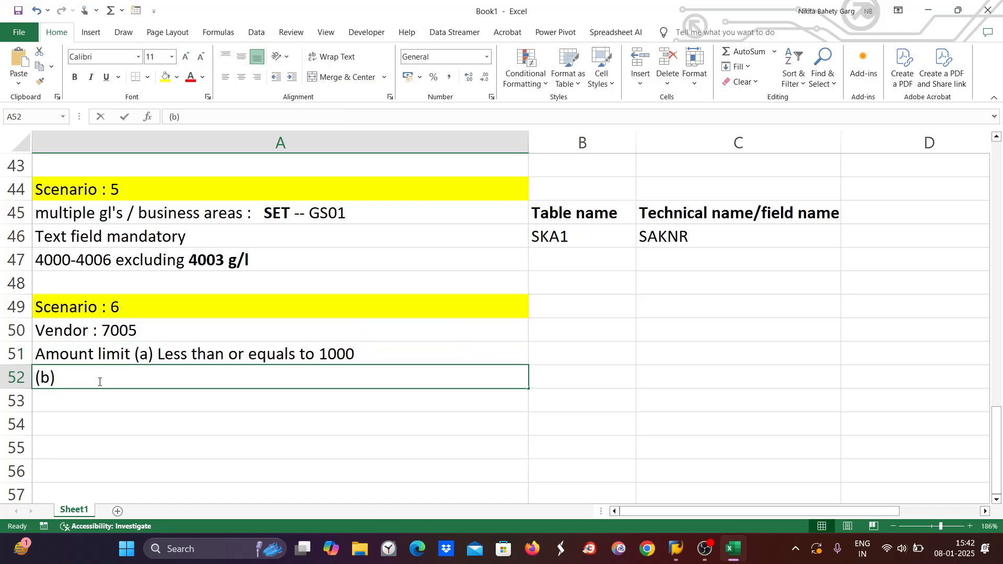
pyautogui.doubleClick(100, 382)
pyautogui.hotkey('ctrl', 'v')
pyautogui.click(69, 377)
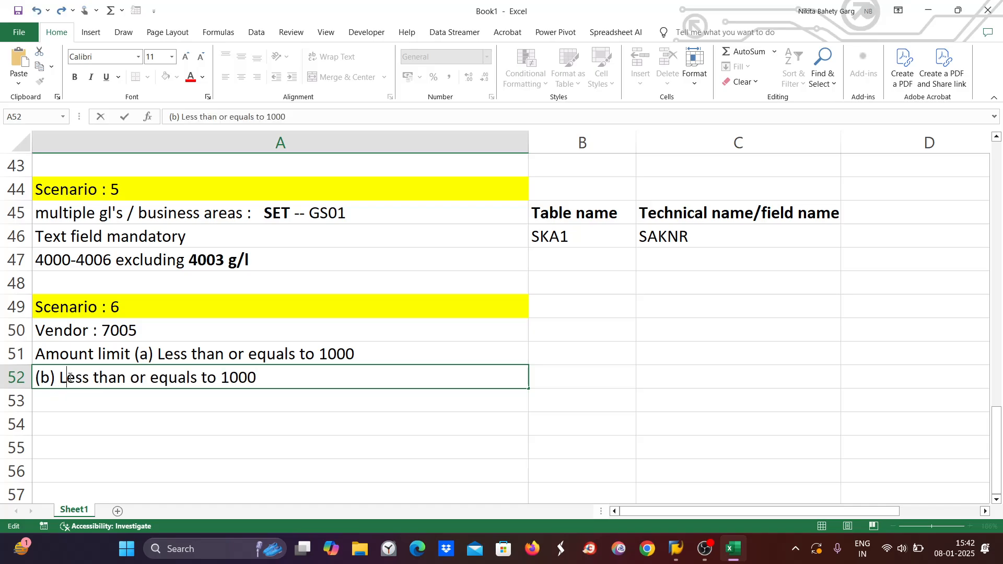
pyautogui.doubleClick(69, 377)
pyautogui.write('mor')
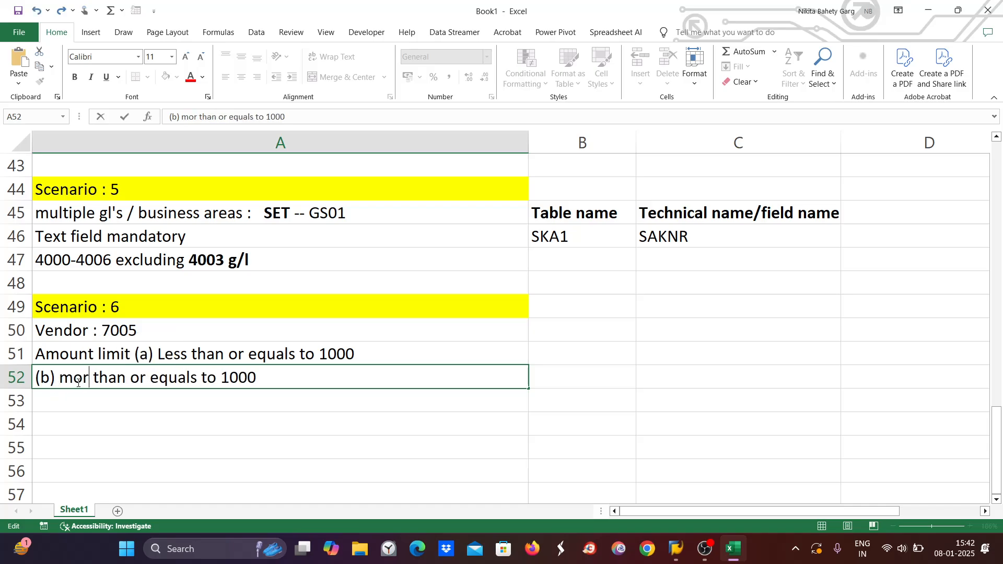
pyautogui.write('e')
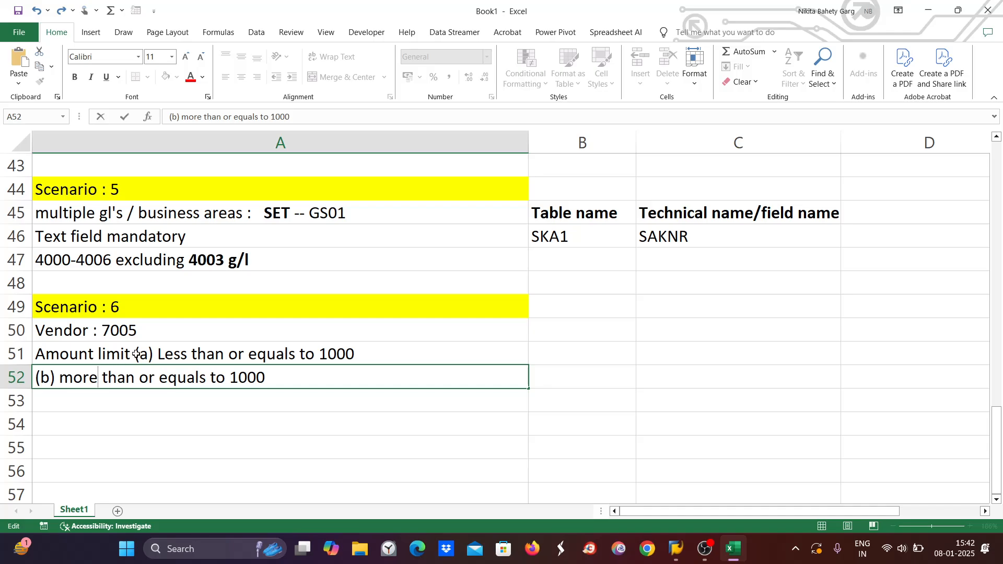
# Review the vendor and the two amount limit conditions noted under Scenario : 6
pyautogui.click(90, 329)
pyautogui.click(267, 354)
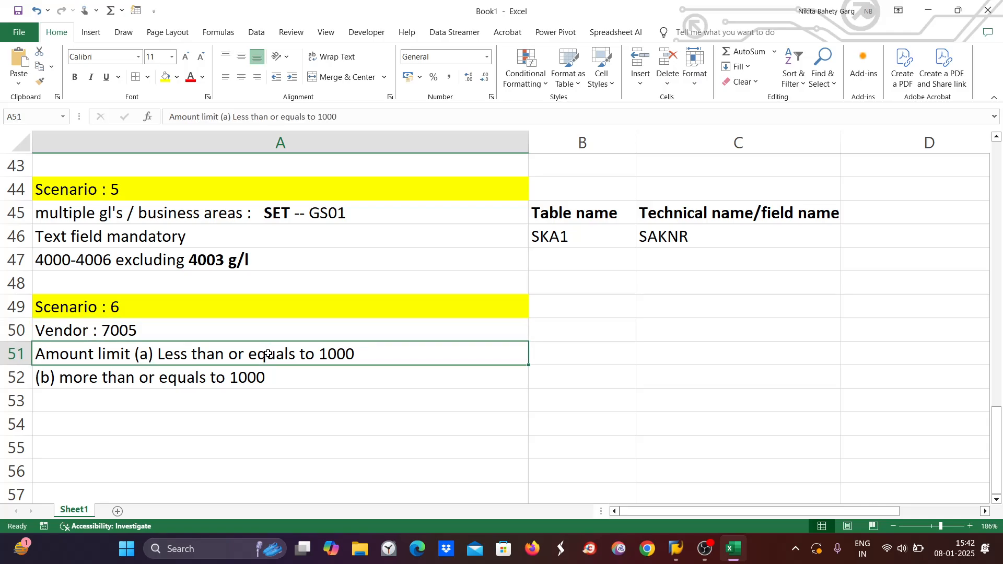
pyautogui.doubleClick(324, 354)
pyautogui.doubleClick(323, 354)
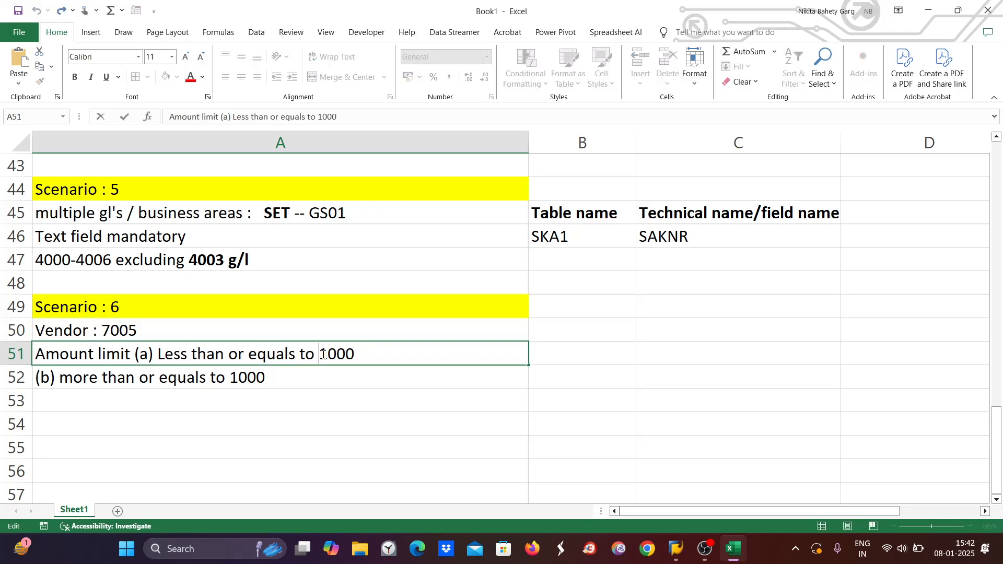
pyautogui.moveTo(323, 354); pyautogui.dragTo(355, 355)
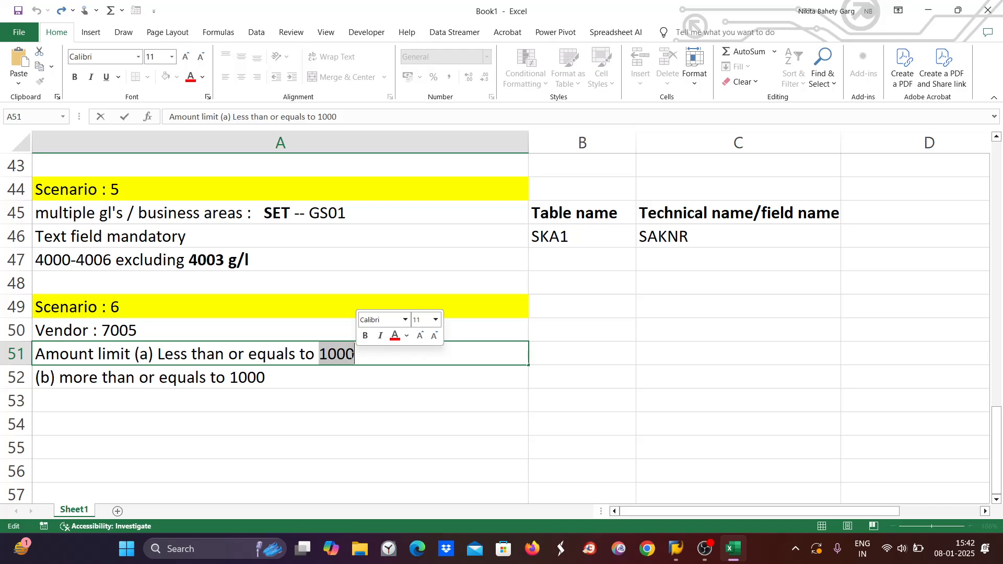
pyautogui.moveTo(137, 355); pyautogui.dragTo(155, 356)
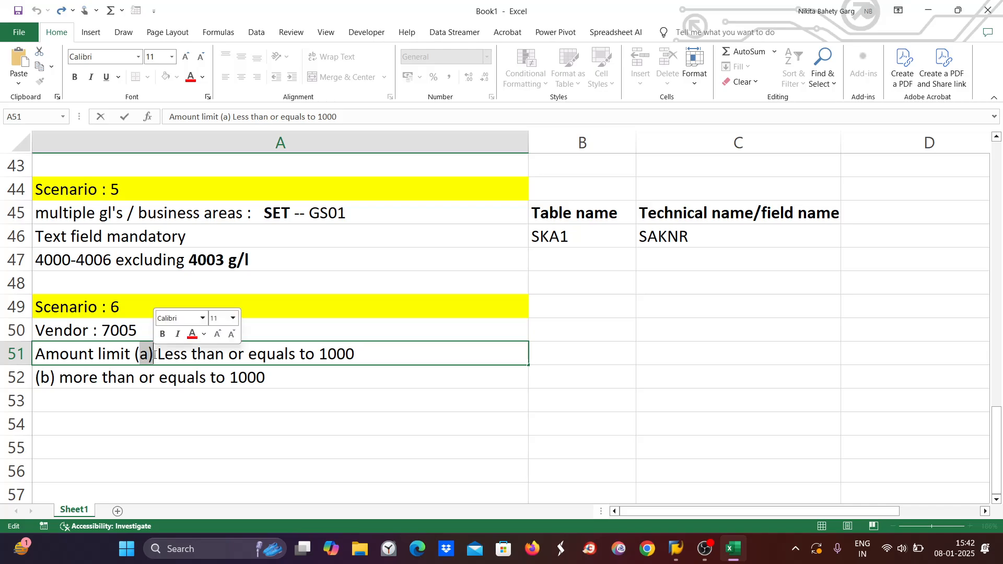
pyautogui.doubleClick(61, 380)
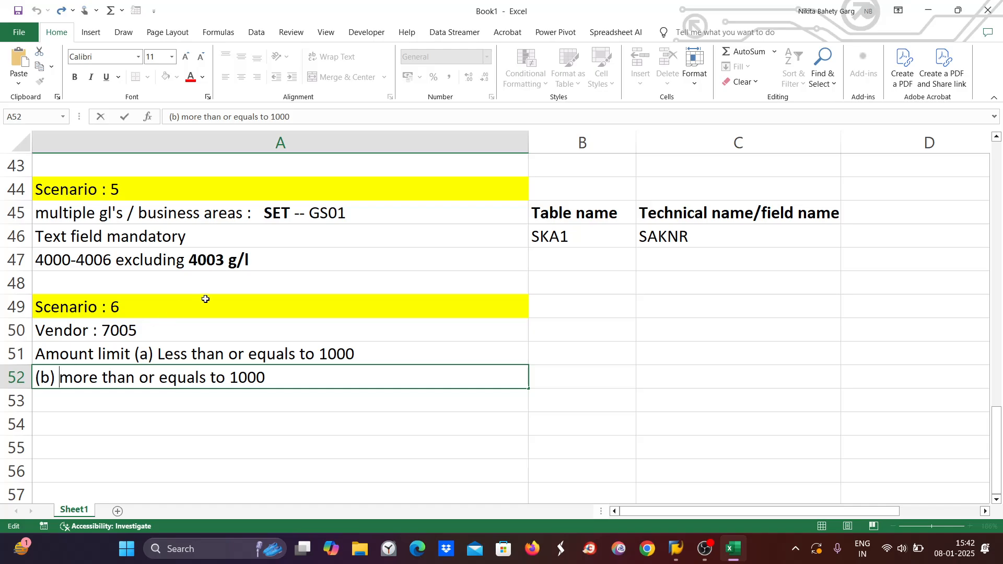
pyautogui.scroll(-2, 206, 298)
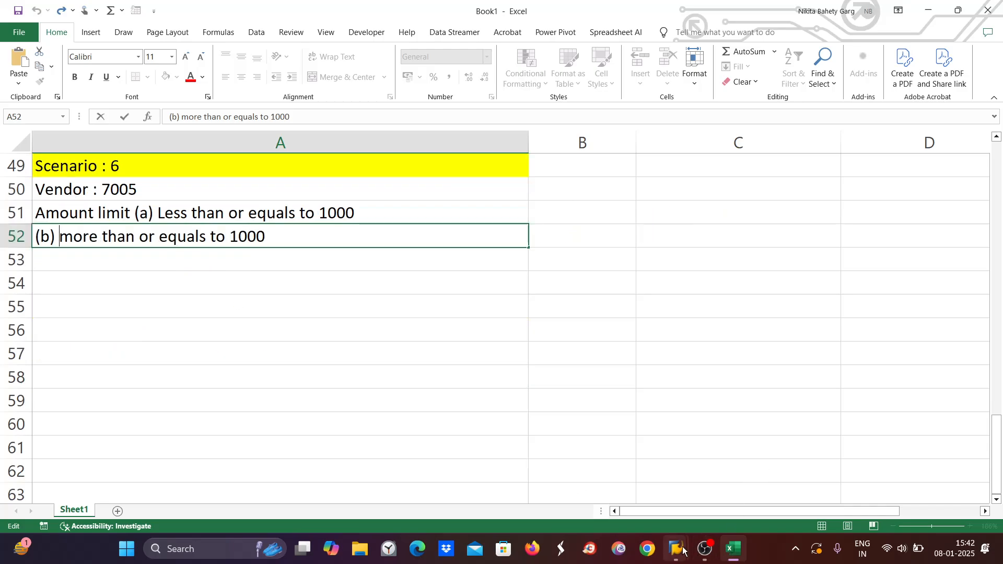
# Switch to the SAP vendor invoice entry and examine the vendor, the header amount and the amount in the 4003 line item
pyautogui.moveTo(683, 551)
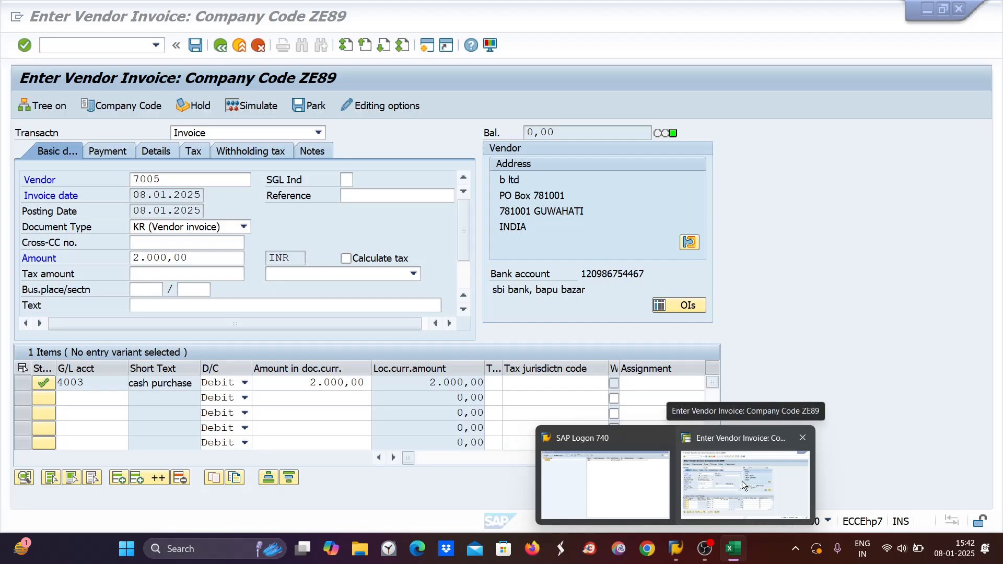
pyautogui.click(742, 481)
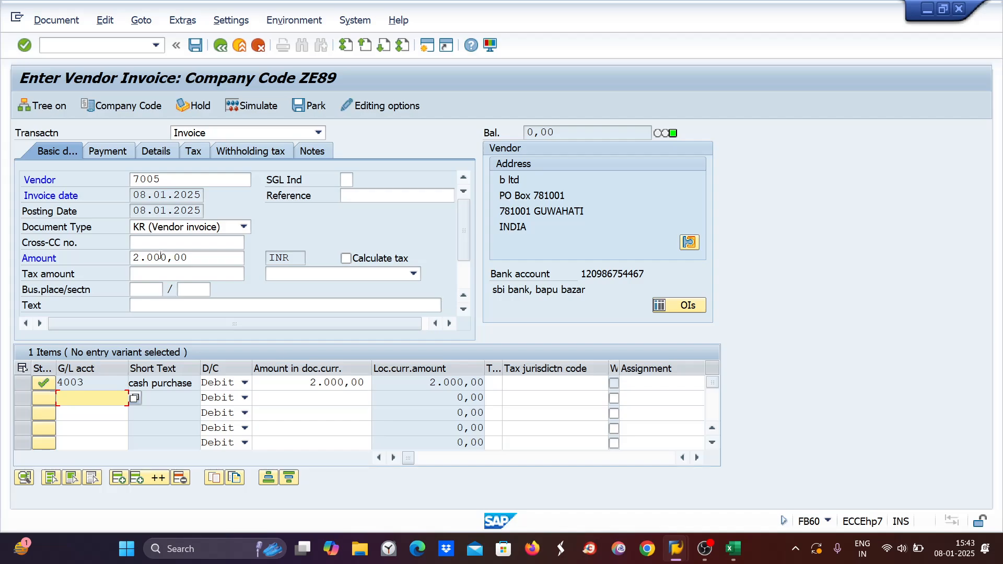
pyautogui.click(220, 259)
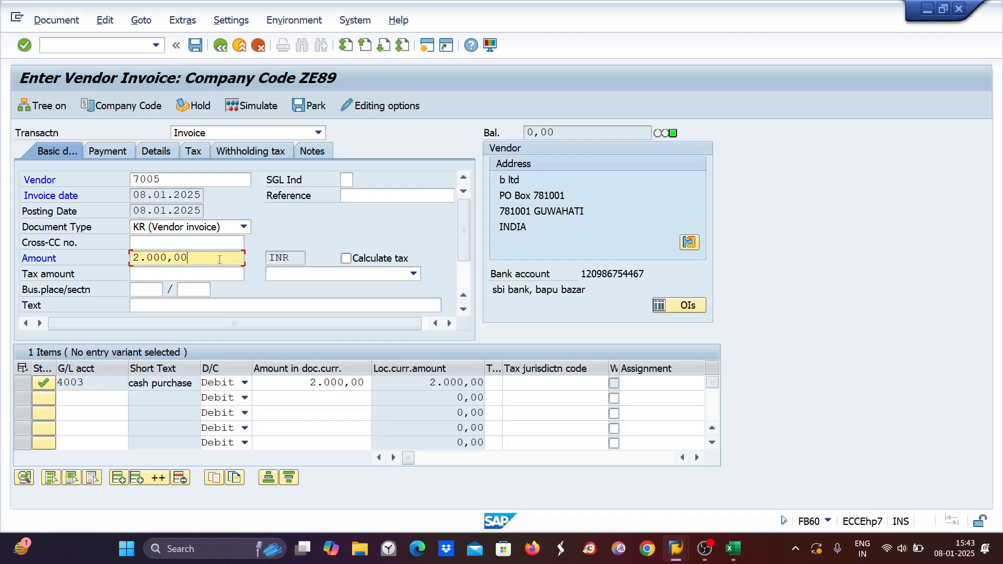
pyautogui.moveTo(185, 256); pyautogui.dragTo(131, 258)
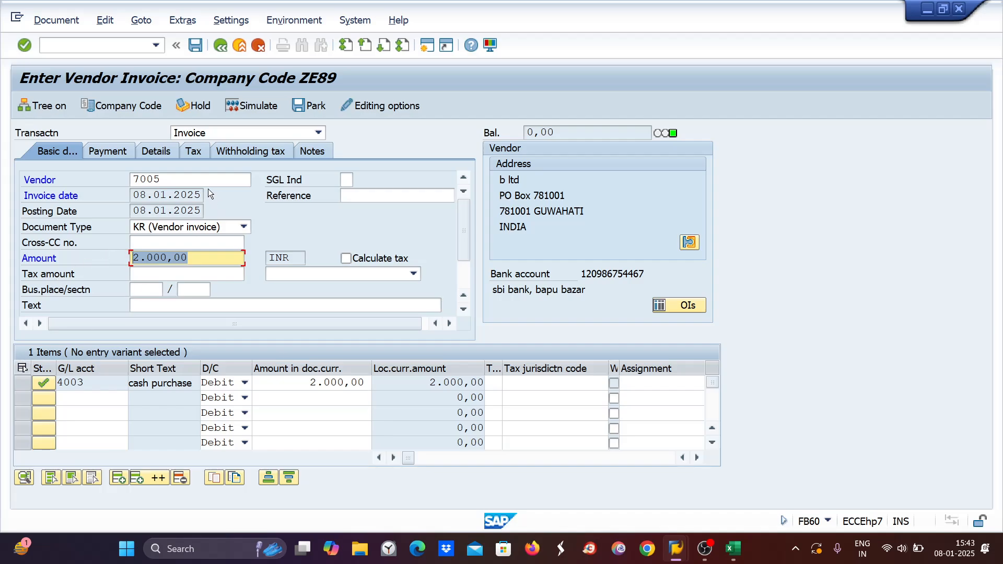
pyautogui.moveTo(209, 180); pyautogui.dragTo(124, 178)
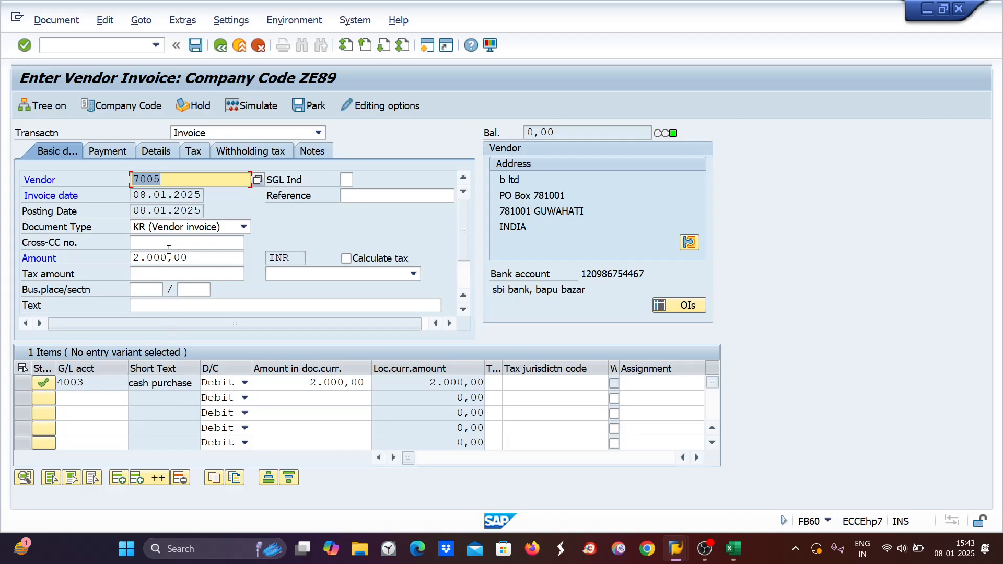
pyautogui.doubleClick(186, 256)
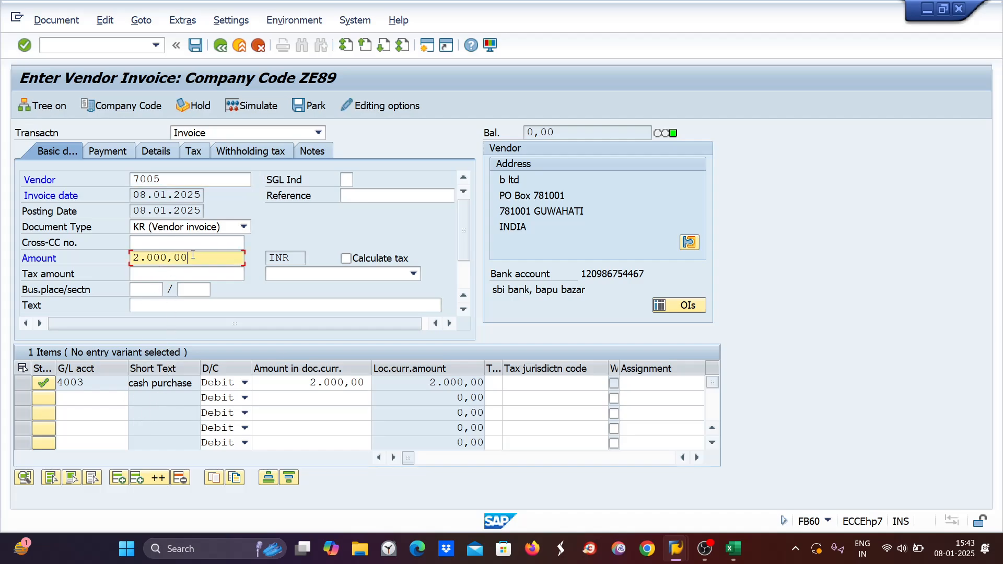
pyautogui.click(314, 383)
pyautogui.moveTo(314, 383); pyautogui.dragTo(370, 385)
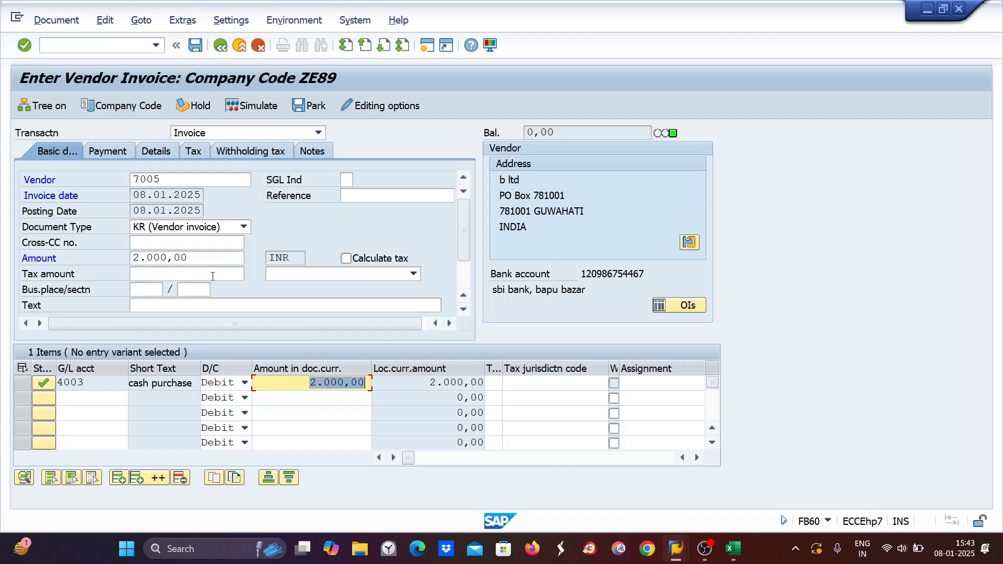
# Set the vendor invoice's header amount to 4000 and compare it with the amount in the 4003 line item
pyautogui.moveTo(199, 256); pyautogui.dragTo(127, 257)
pyautogui.write('4000')
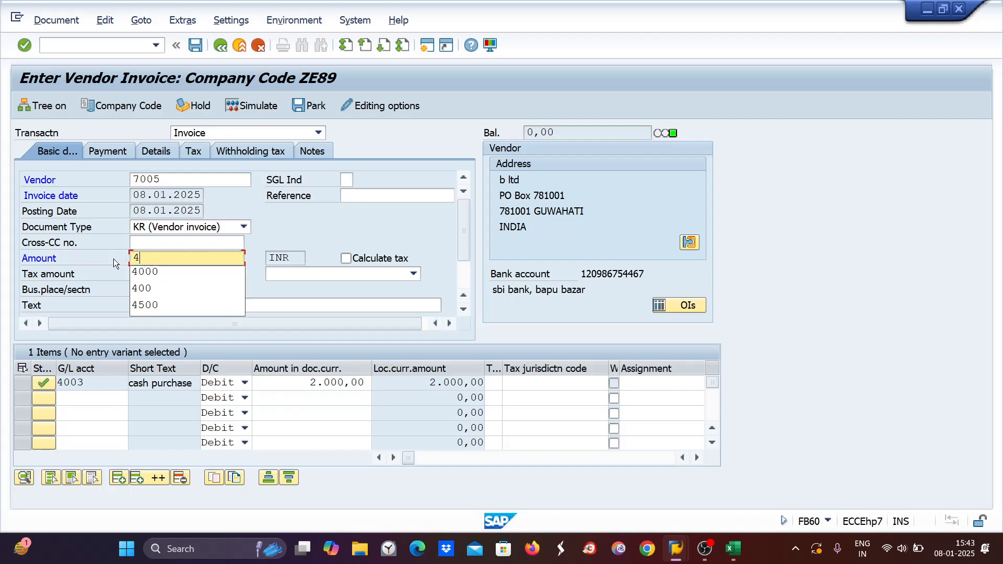
pyautogui.click(70, 397)
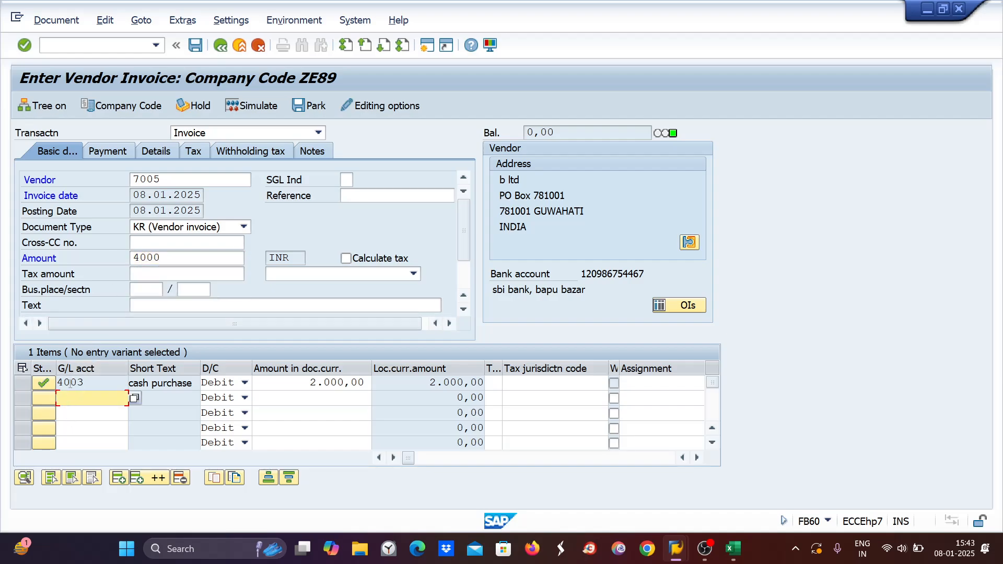
pyautogui.moveTo(172, 258); pyautogui.dragTo(116, 256)
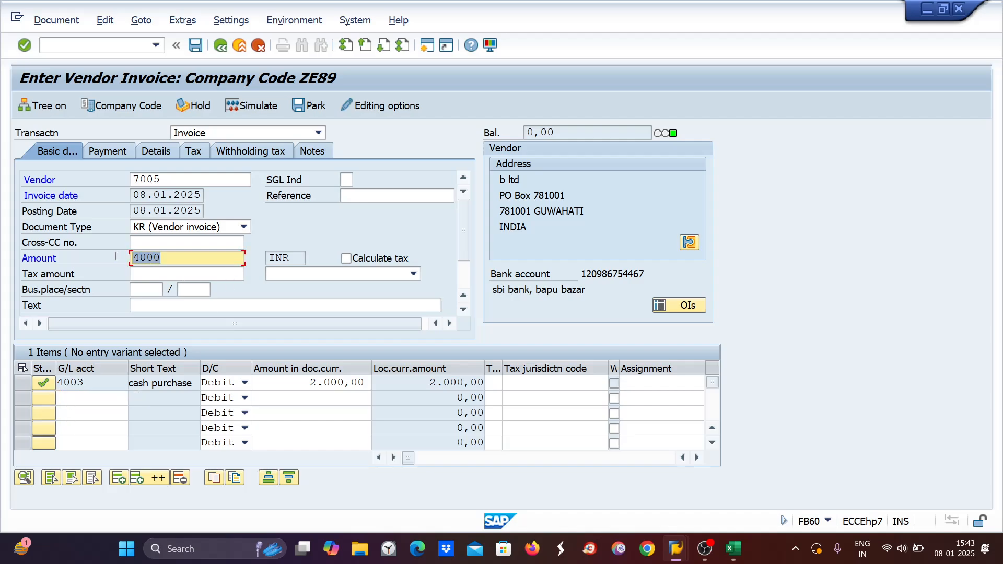
pyautogui.click(71, 412)
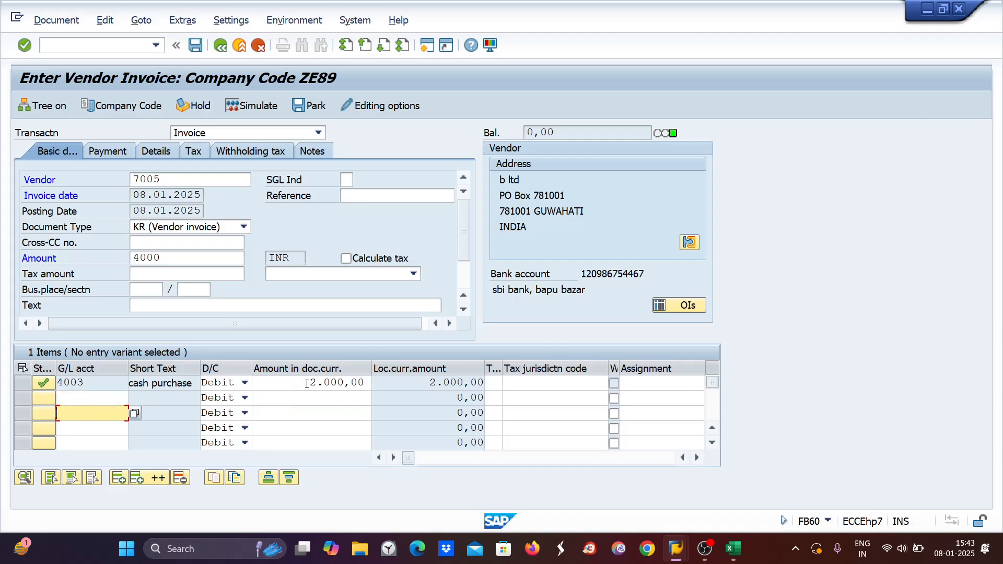
pyautogui.moveTo(307, 384); pyautogui.dragTo(368, 384)
pyautogui.click(365, 398)
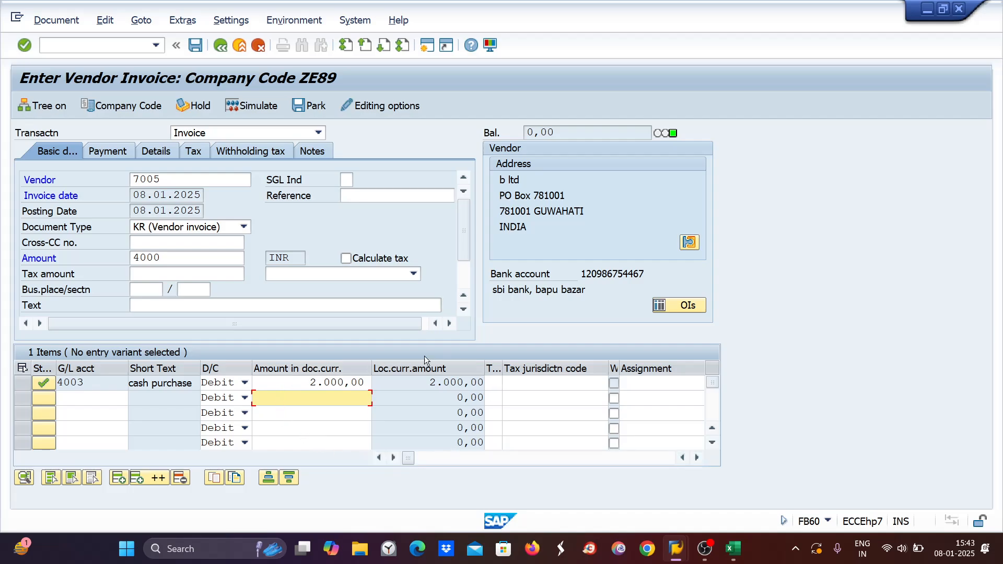
pyautogui.moveTo(163, 258); pyautogui.dragTo(116, 263)
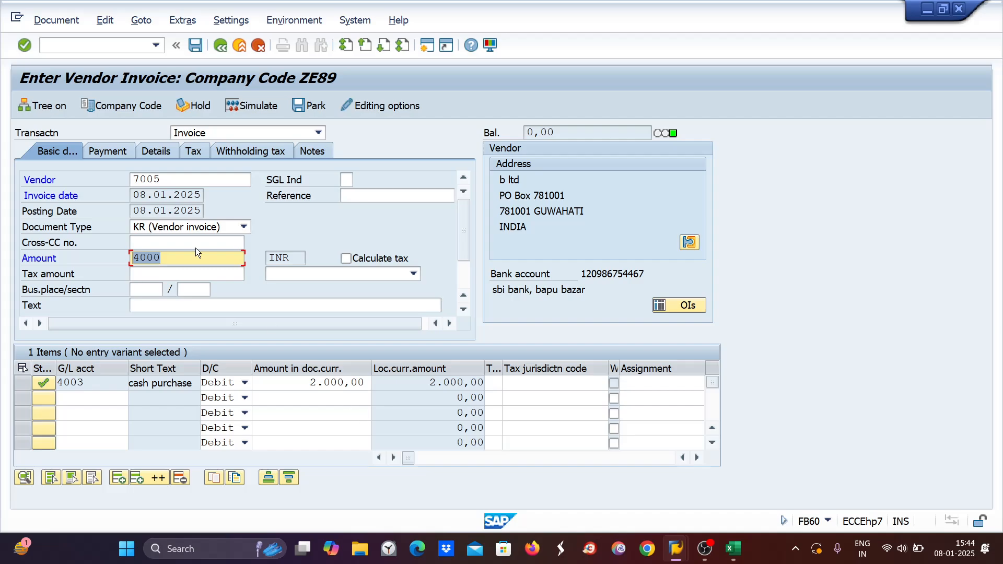
# Go to transaction OB28 and position the validation list on company code ZE89
pyautogui.click(55, 47)
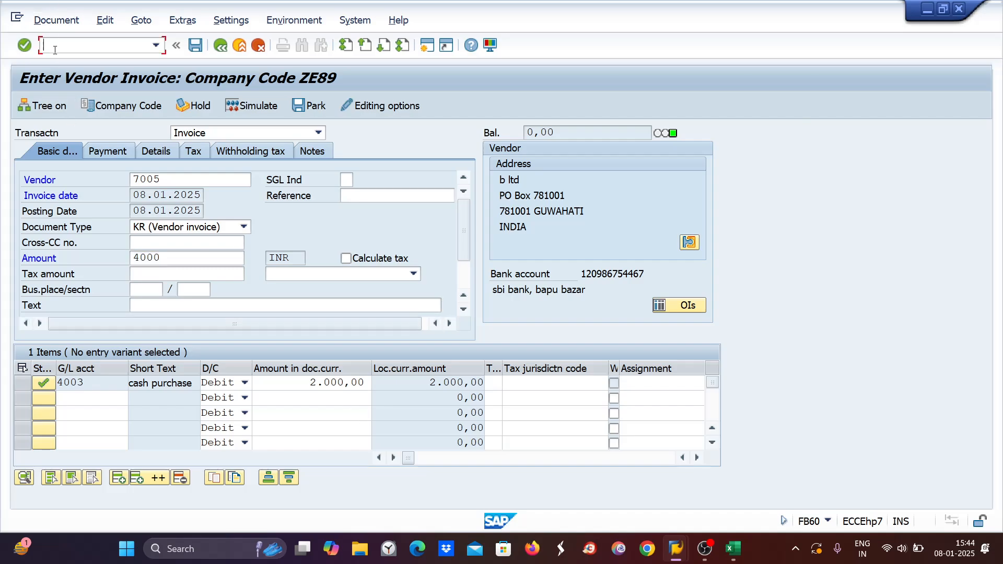
pyautogui.write('/nob28')
pyautogui.press('Return')
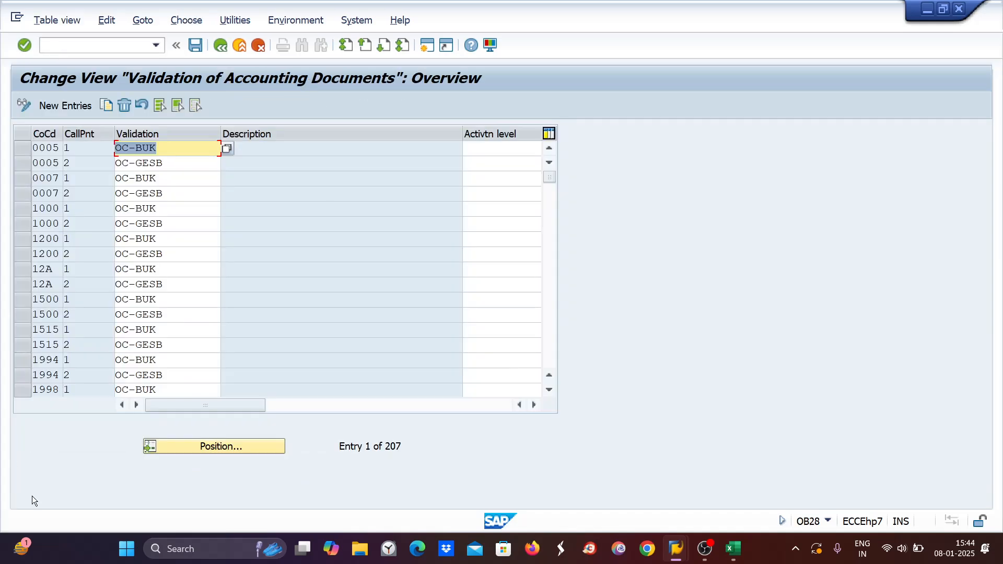
pyautogui.click(224, 447)
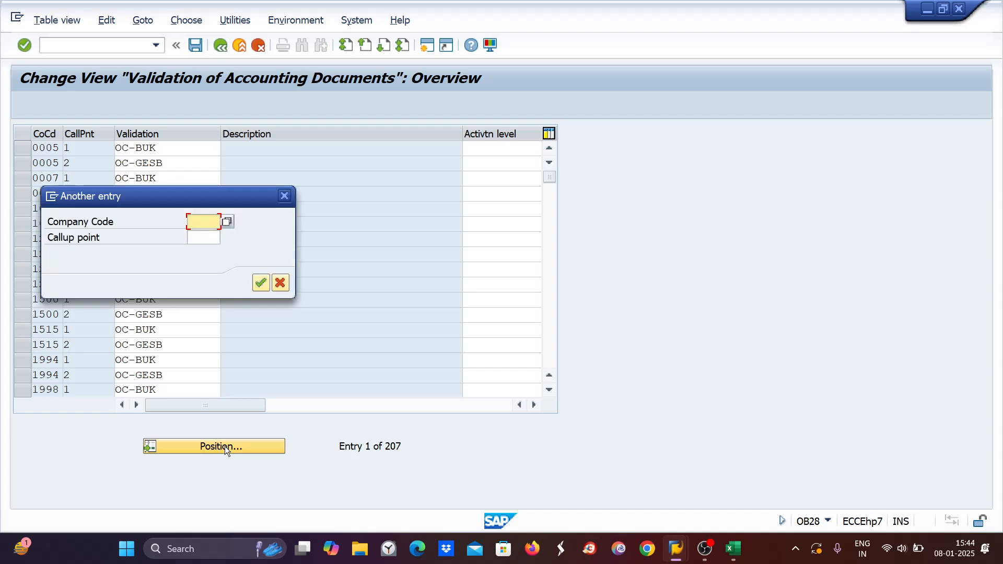
pyautogui.write('ze89')
pyautogui.press('Return')
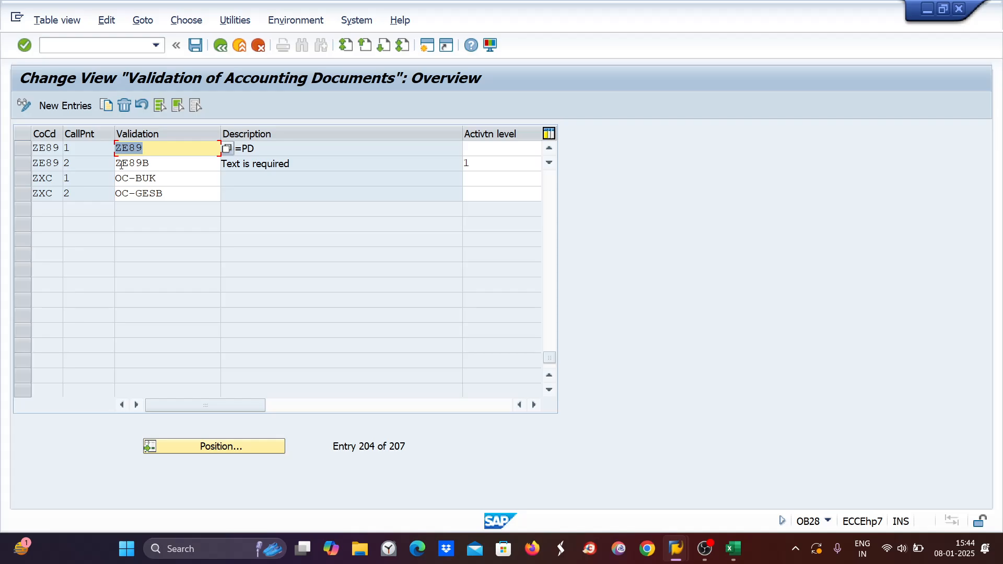
# Open the callup point 2 validation ZE89B and create a new line item validation named ZE89C
pyautogui.click(71, 164)
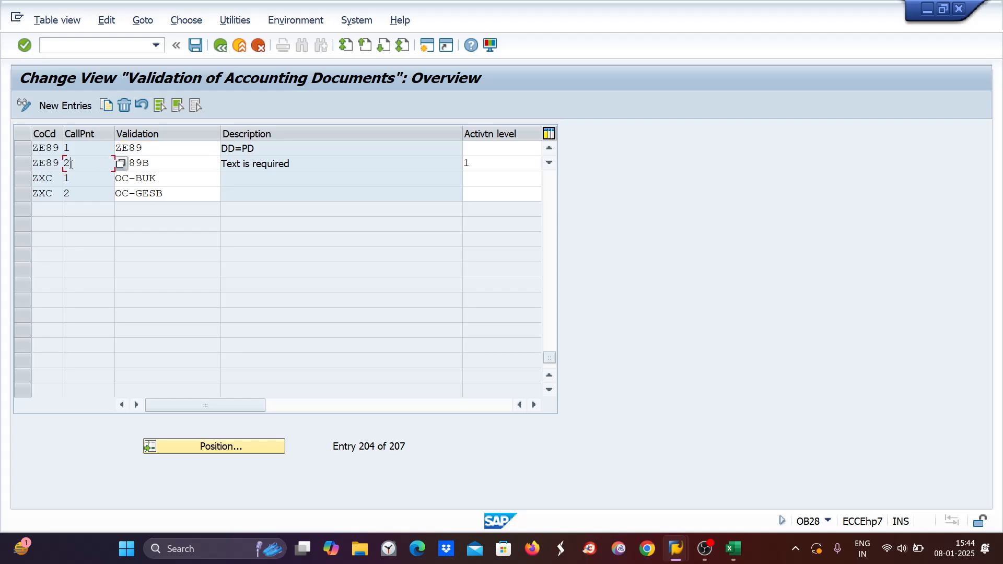
pyautogui.doubleClick(139, 163)
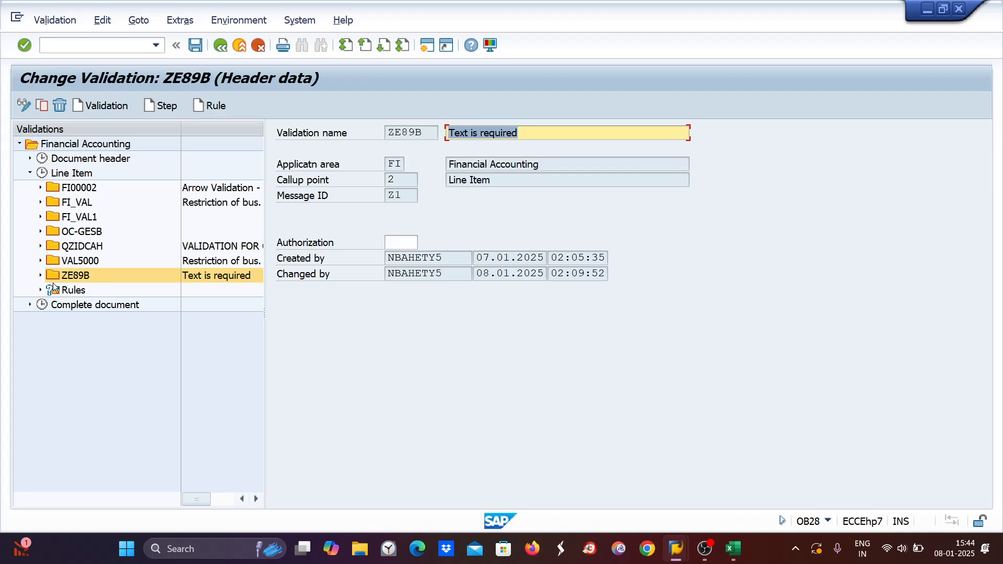
pyautogui.click(80, 107)
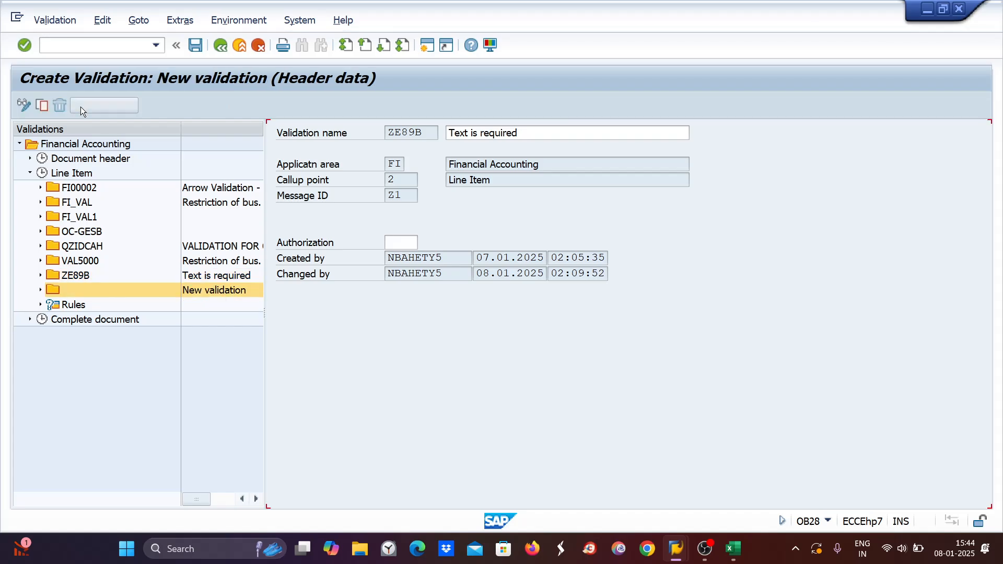
pyautogui.write('Ze')
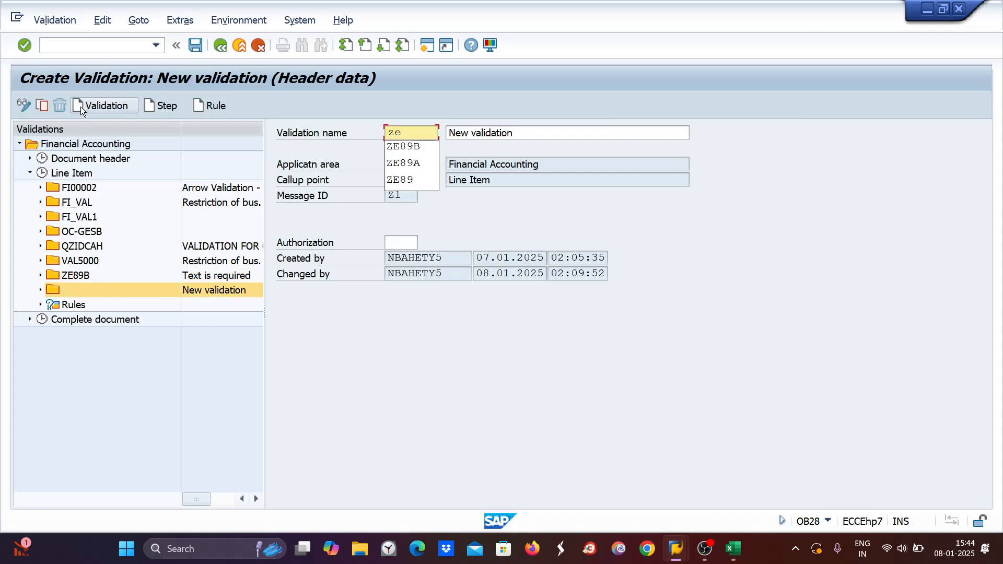
pyautogui.write('89c')
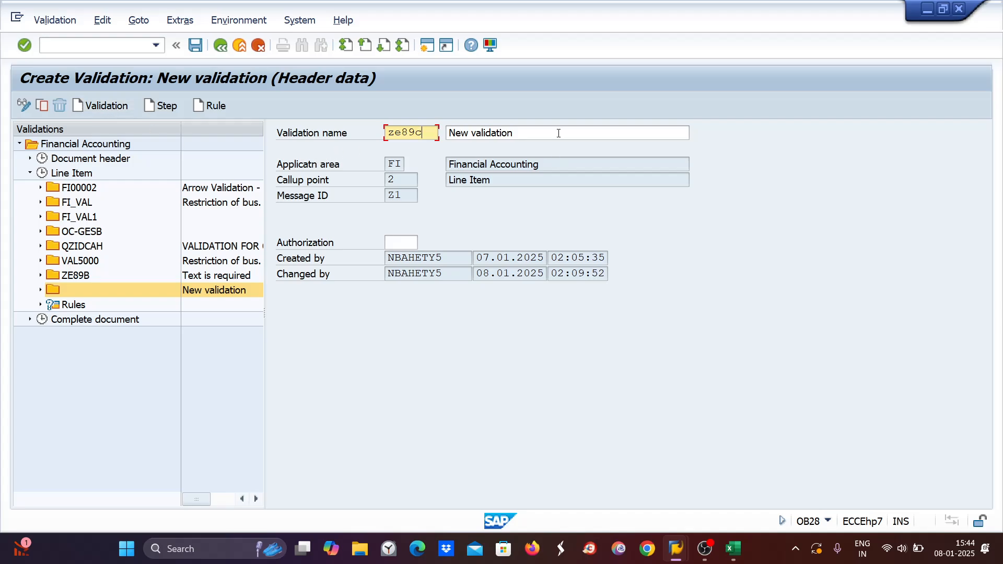
pyautogui.press('Return')
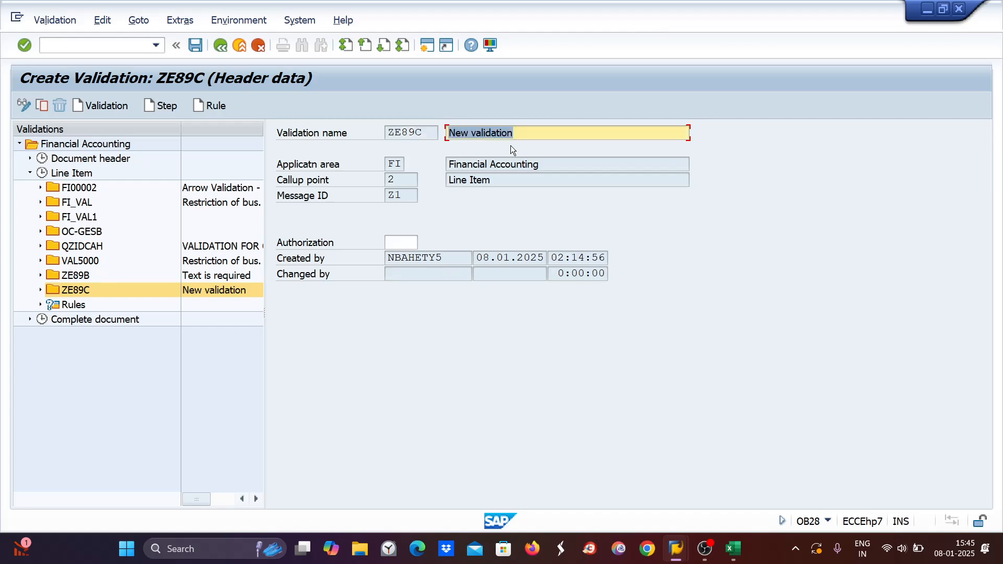
# Add a step to validation ZE89C with the description "Amount limit"
pyautogui.click(161, 106)
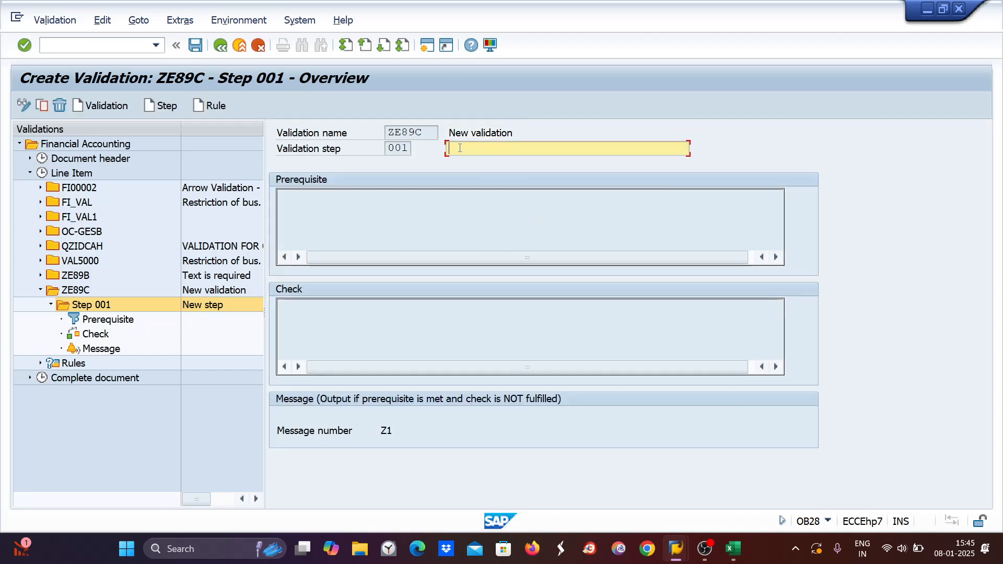
pyautogui.write('A')
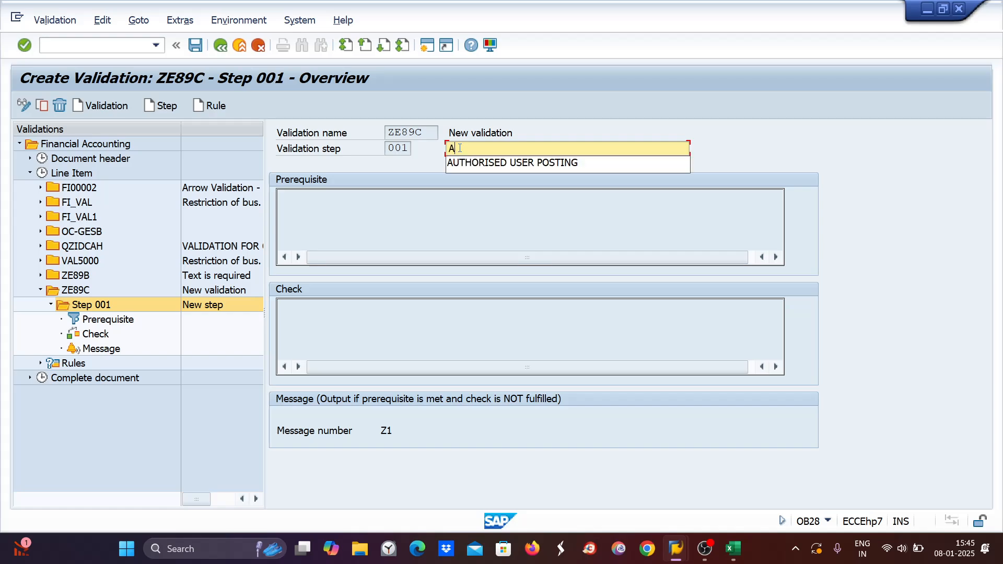
pyautogui.write('mount l')
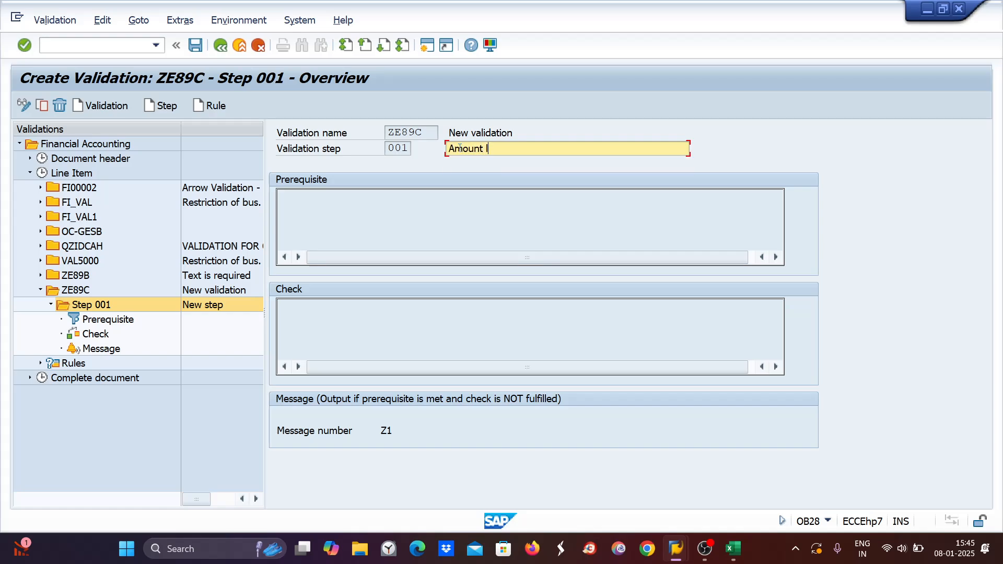
pyautogui.write('imit')
pyautogui.press('Return')
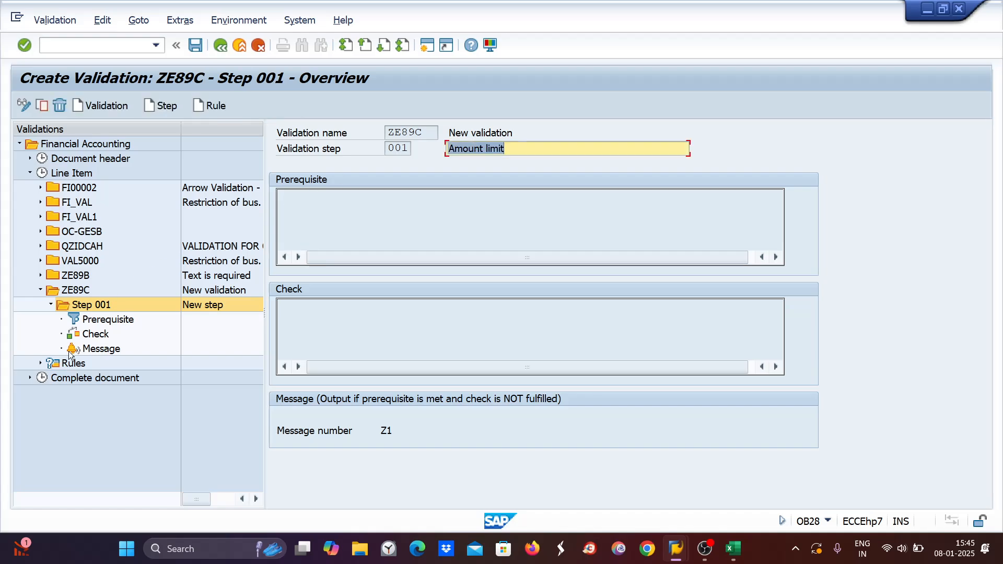
# Open the prerequisite of step 001 in validation ZE89C and search the Accounting Document Header fields for "COMPANY CODE"
pyautogui.click(95, 322)
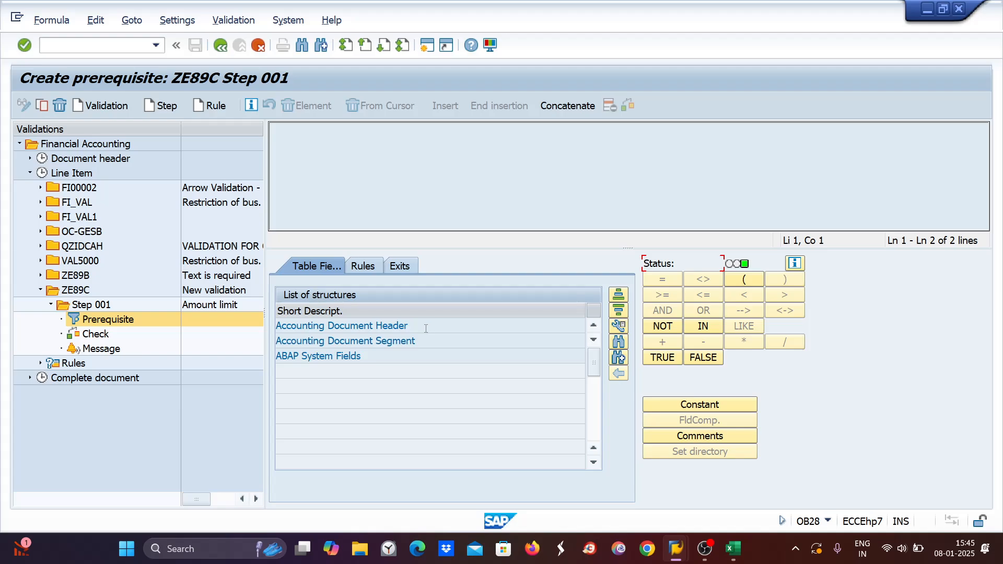
pyautogui.doubleClick(366, 325)
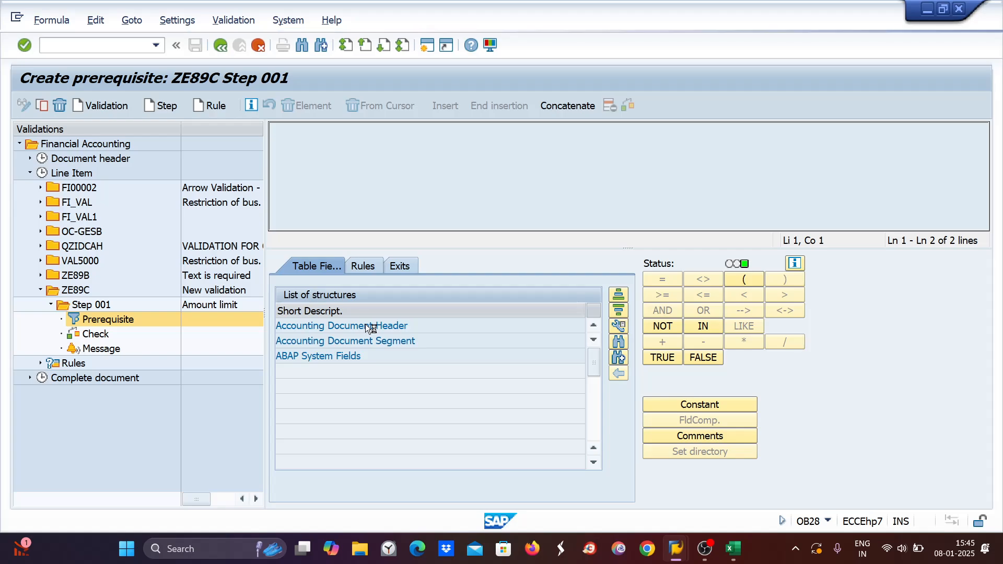
pyautogui.click(624, 343)
pyautogui.write('c')
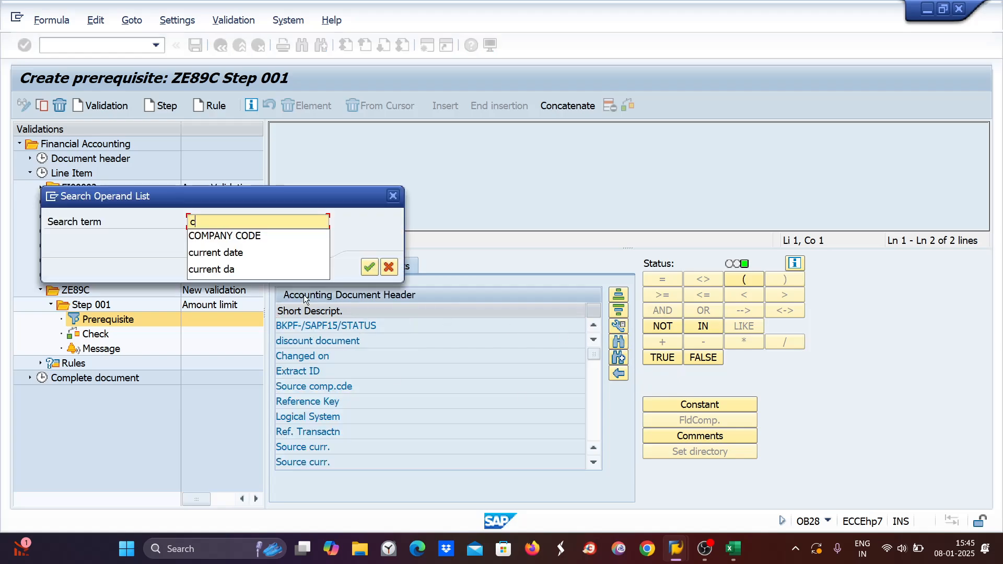
pyautogui.click(212, 236)
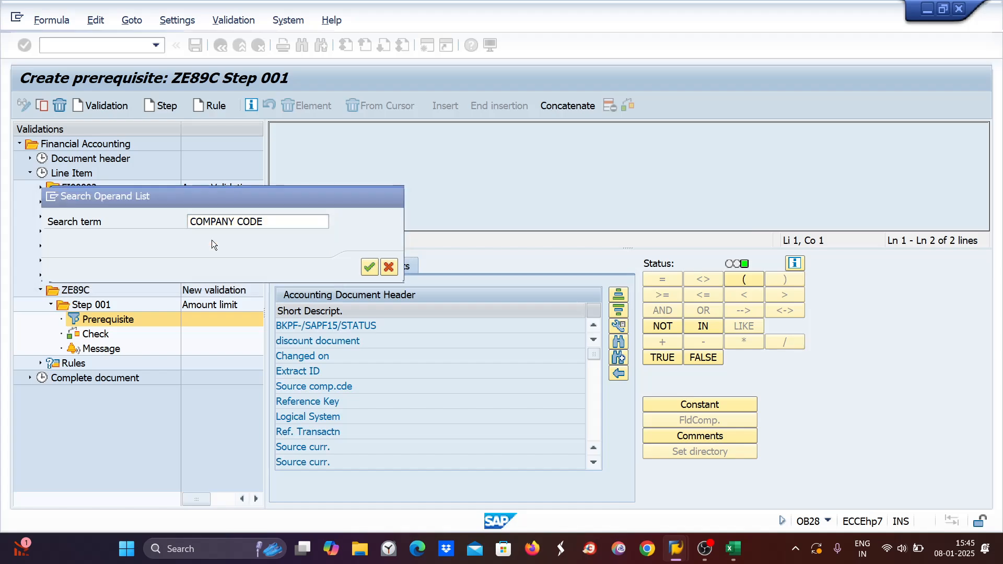
pyautogui.press('Return')
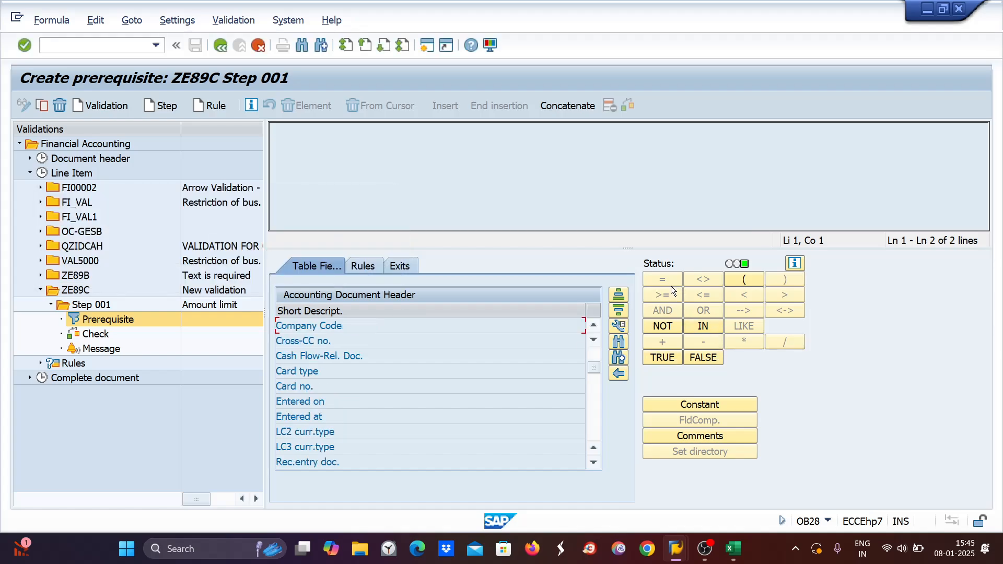
# Try to set the step 001 prerequisite to the condition Company Code = ZE89
pyautogui.click(337, 325)
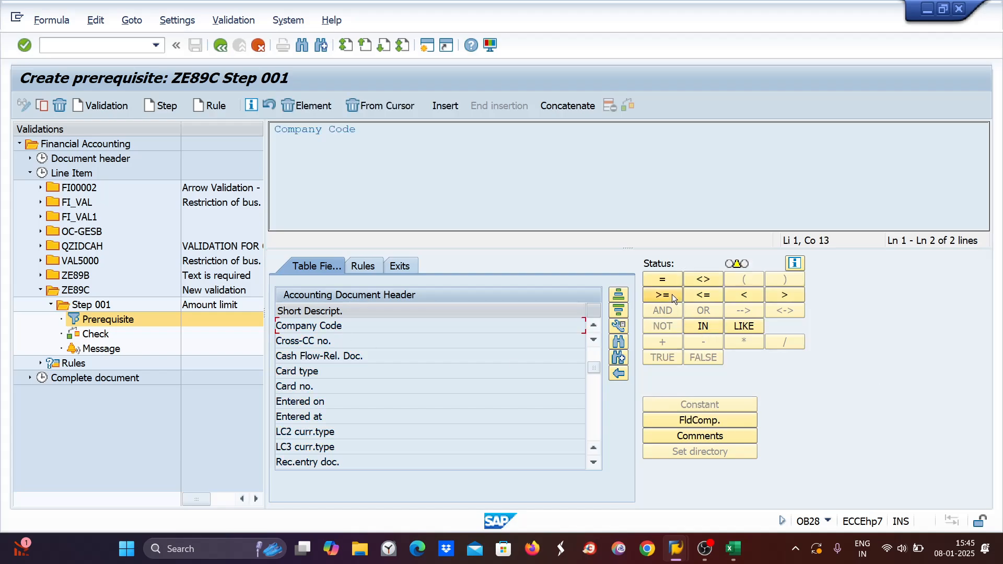
pyautogui.click(662, 284)
pyautogui.click(704, 408)
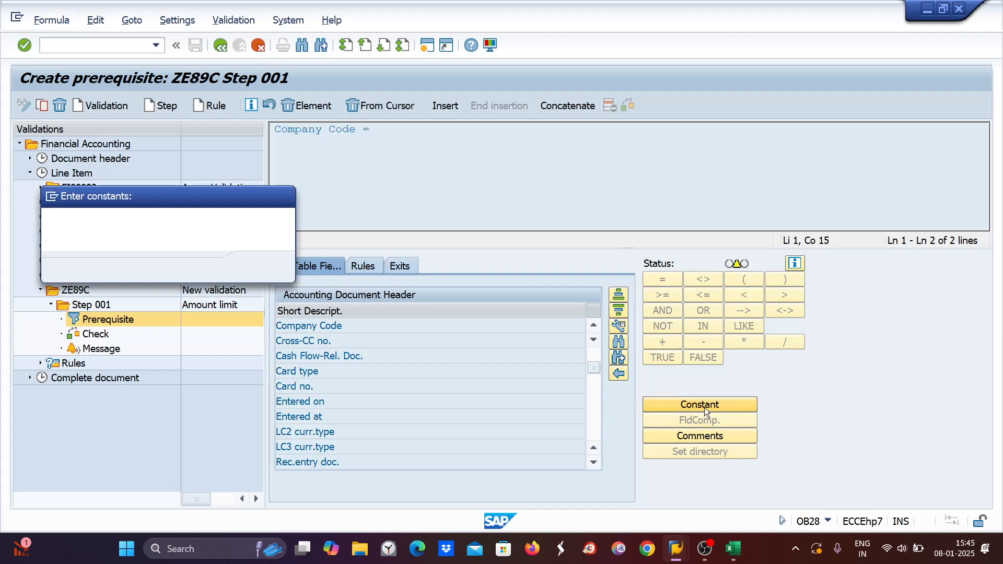
pyautogui.write('ze89')
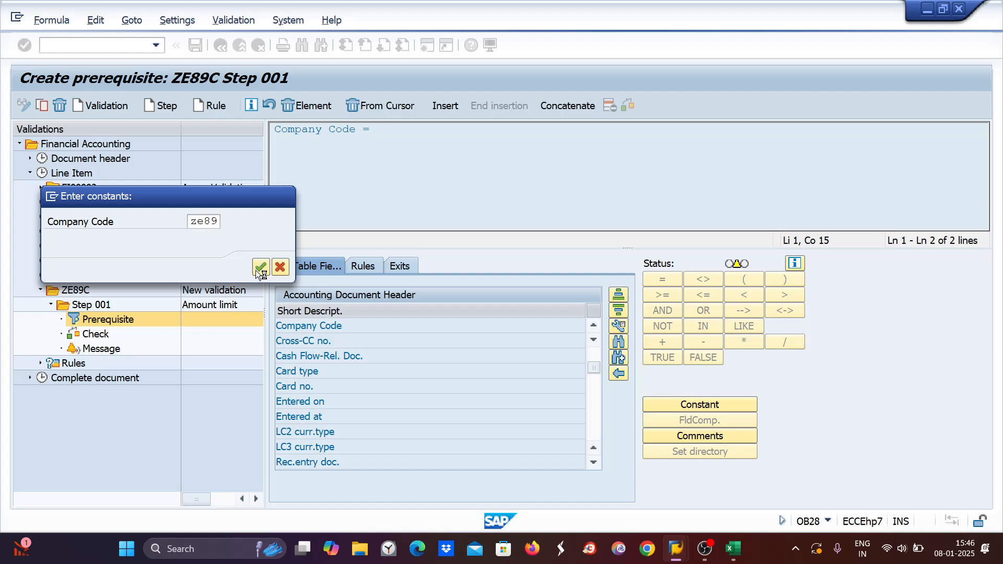
pyautogui.click(595, 337)
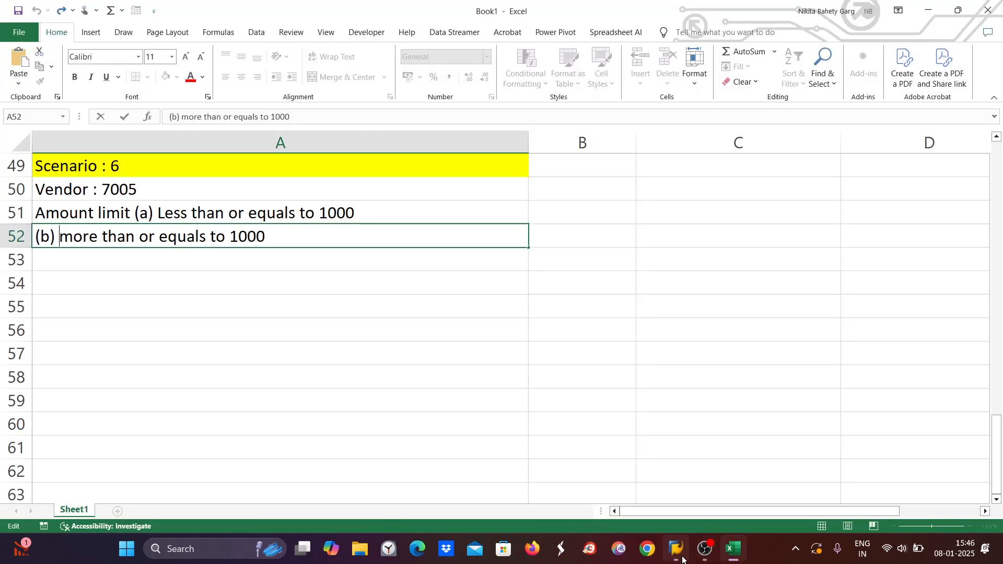
# Switch to SAP Logon, open the SAP connection and log on to client 800 with the user name and password
pyautogui.click(680, 557)
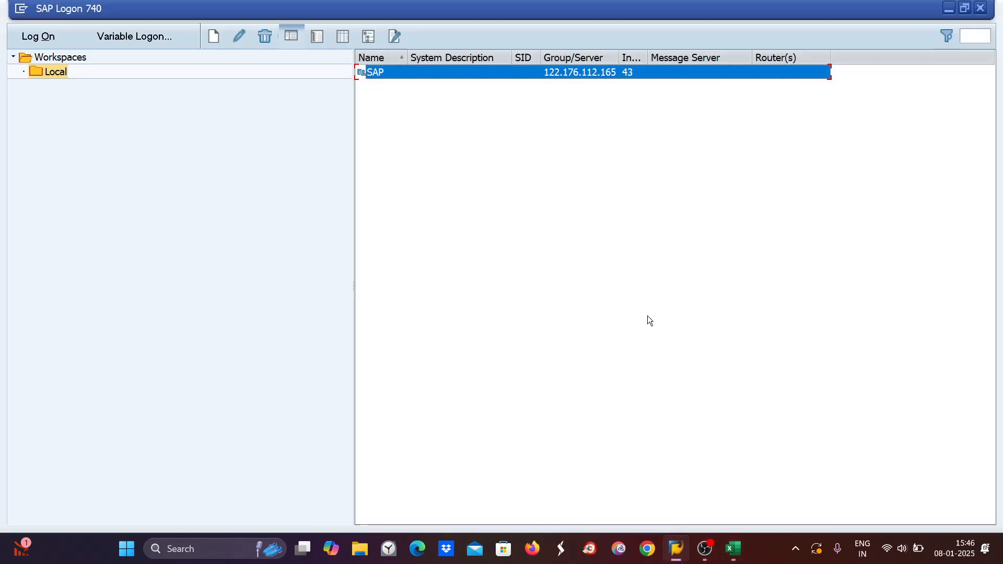
pyautogui.doubleClick(377, 72)
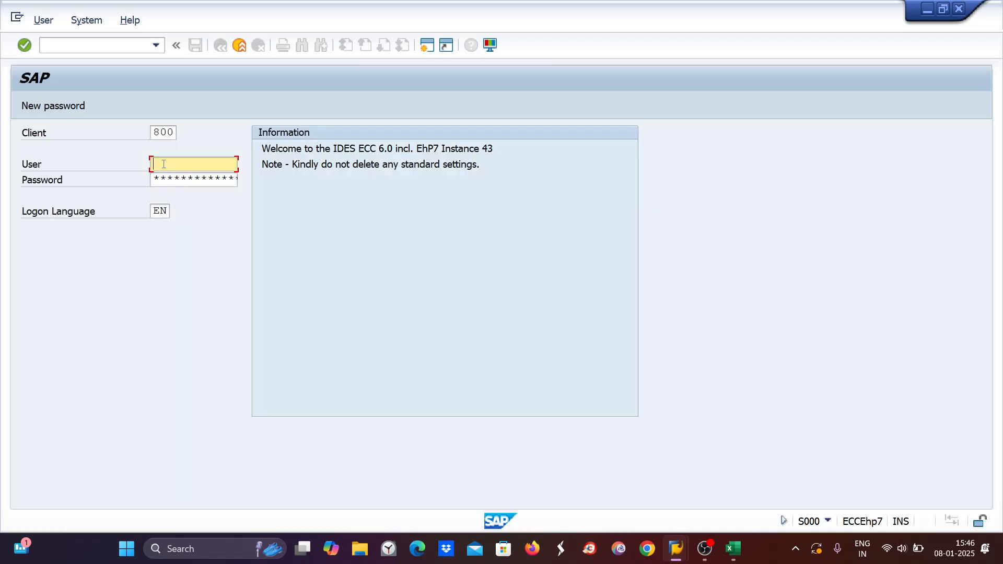
pyautogui.write('n')
pyautogui.click(171, 184)
pyautogui.click(168, 179)
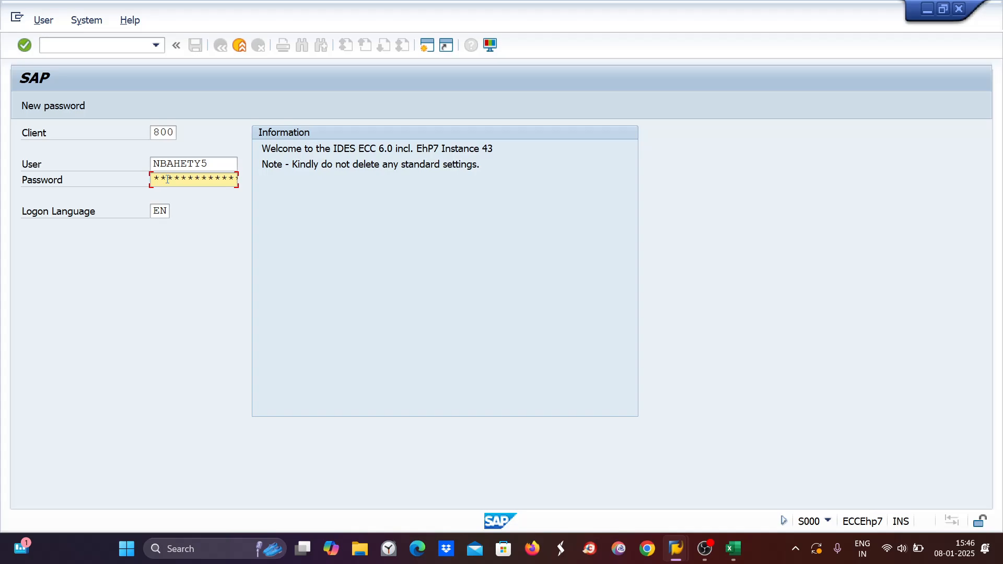
pyautogui.press('Return')
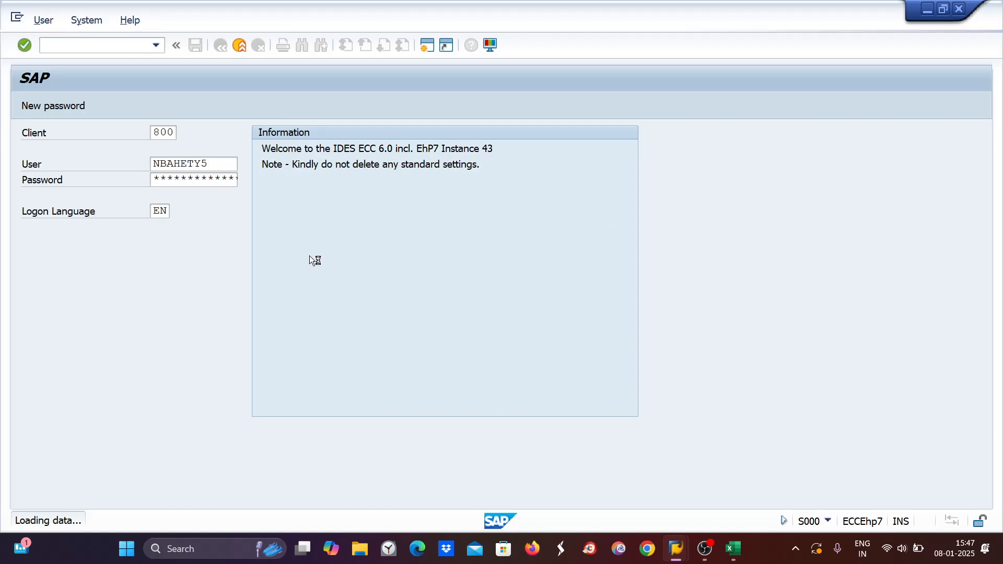
# Try to open a second connection to the SAP system from SAP Logon
pyautogui.moveTo(677, 549)
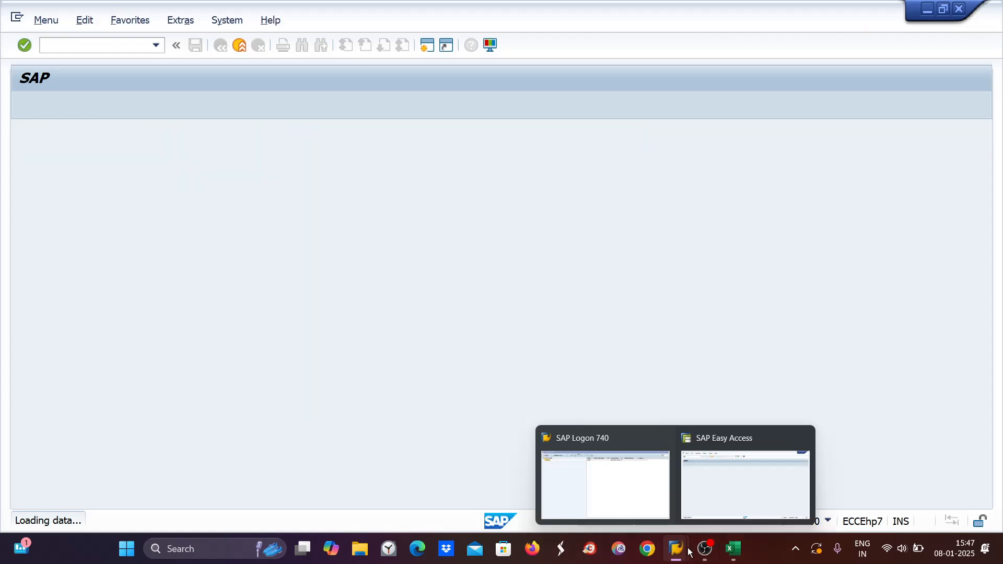
pyautogui.click(625, 470)
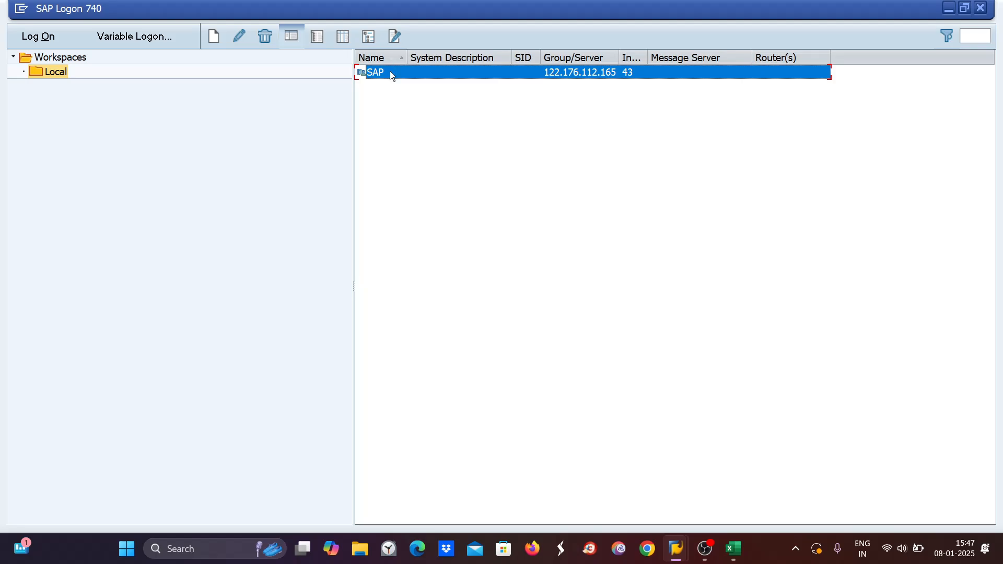
pyautogui.doubleClick(390, 73)
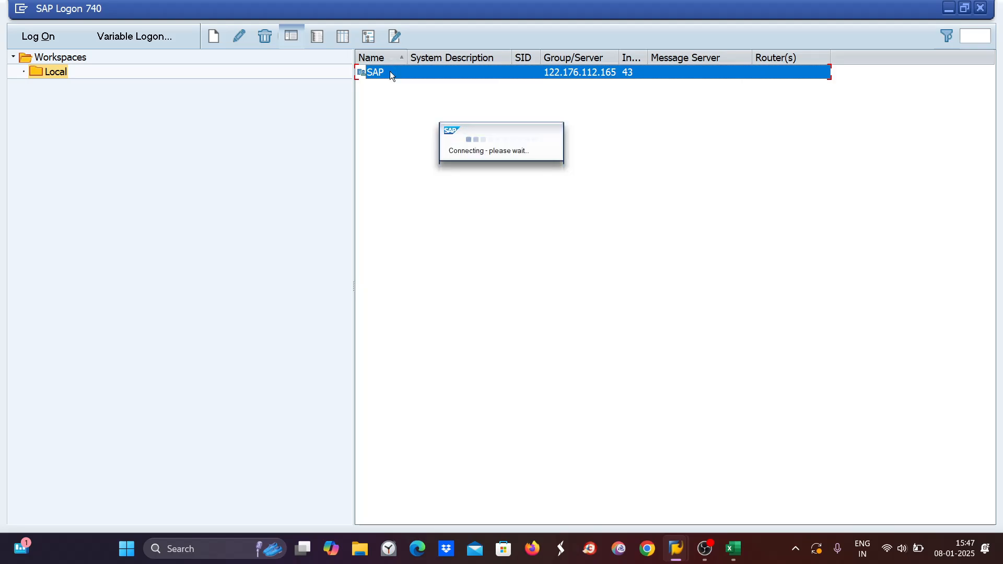
# Return to the SAP Easy Access session, go to transaction OB28 and position the validation list on company code ZE89
pyautogui.moveTo(676, 549)
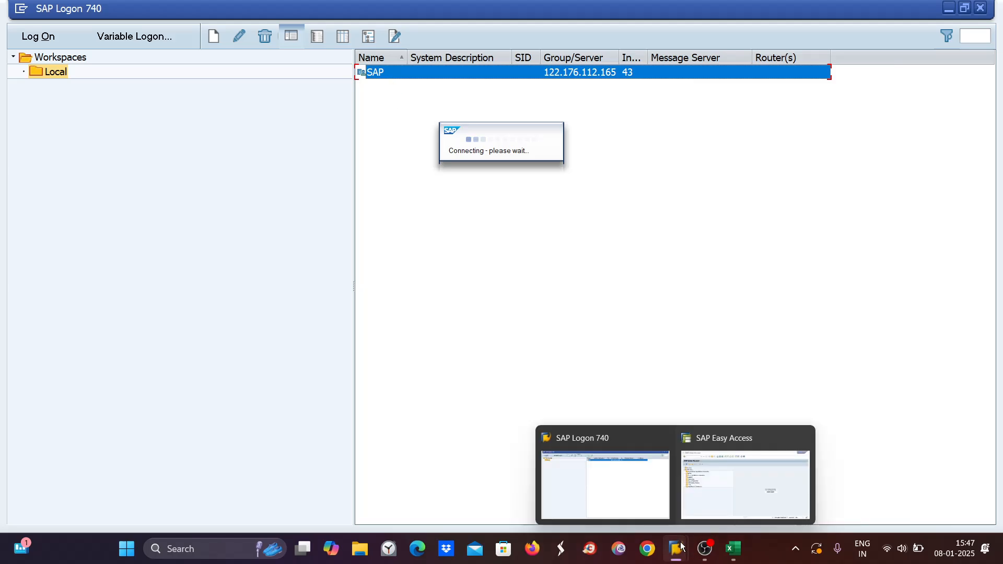
pyautogui.click(714, 504)
pyautogui.click(47, 46)
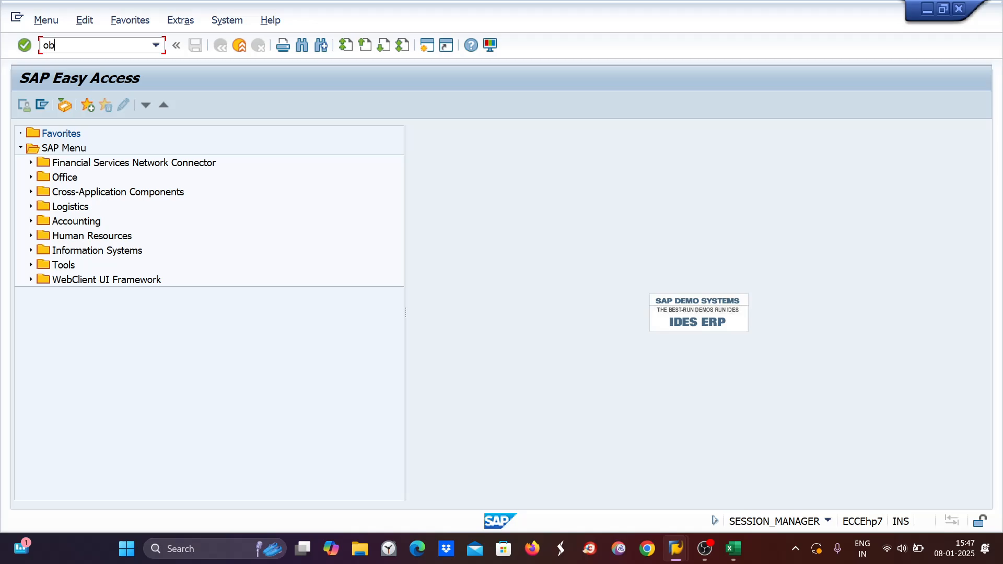
pyautogui.press('Return')
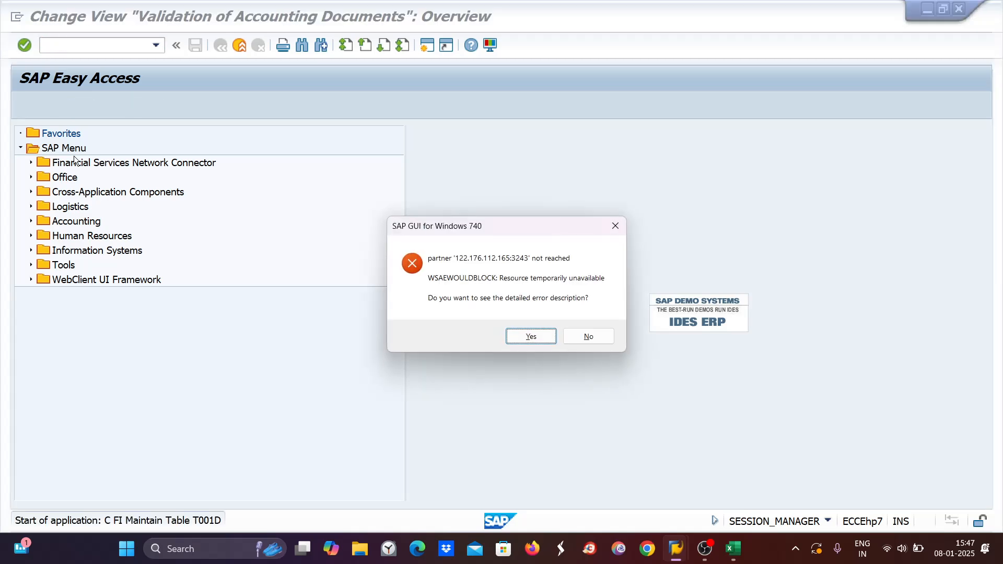
pyautogui.click(589, 337)
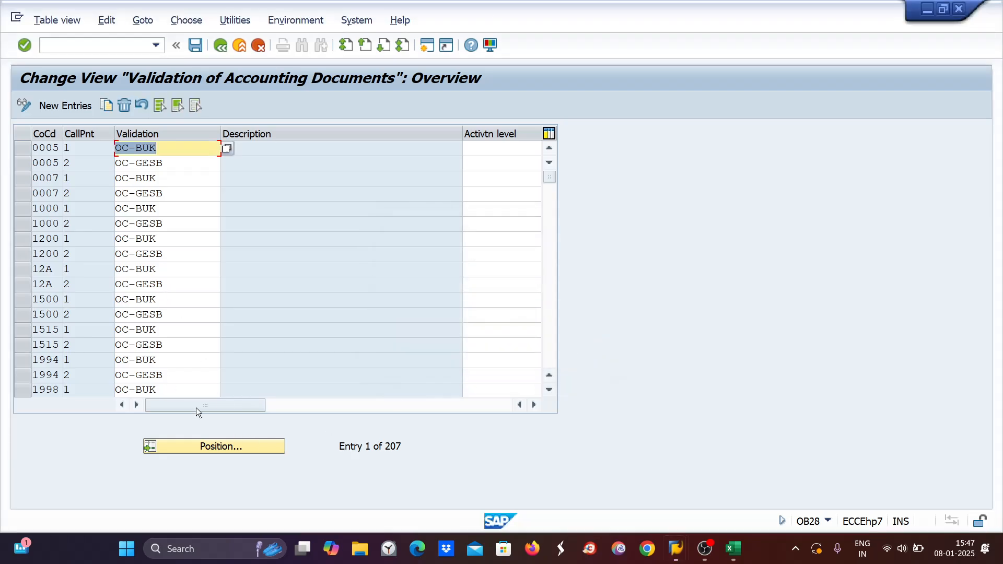
pyautogui.click(215, 447)
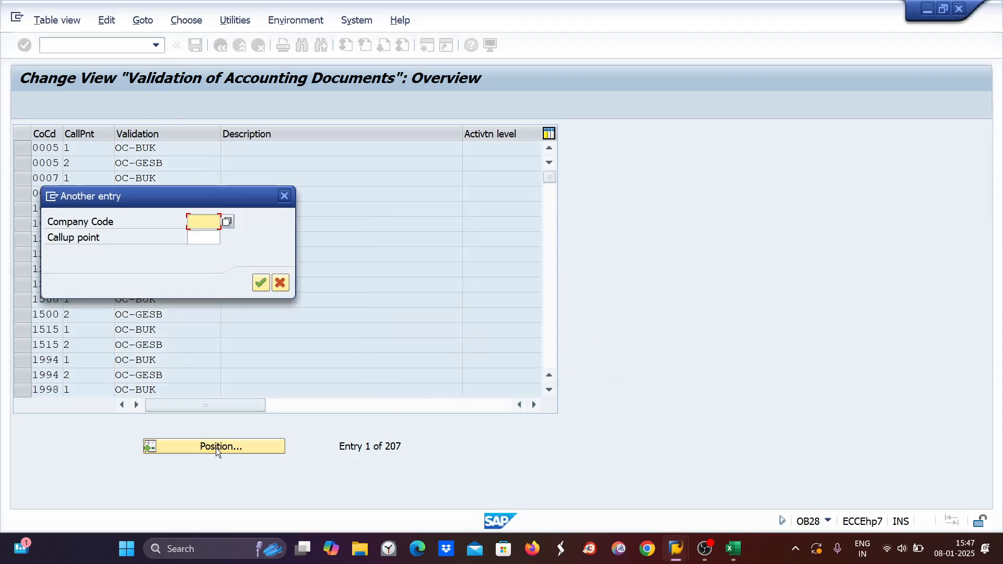
pyautogui.write('ze89')
pyautogui.press('Return')
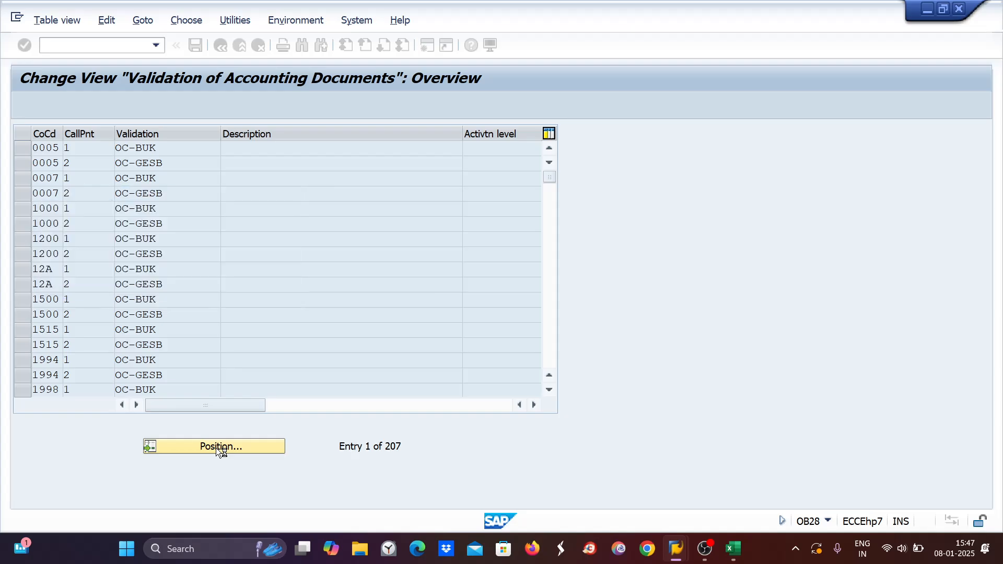
# Open the callup point 2 validation ZE89B of company code ZE89 and create a new line item validation named ZE89C
pyautogui.doubleClick(136, 164)
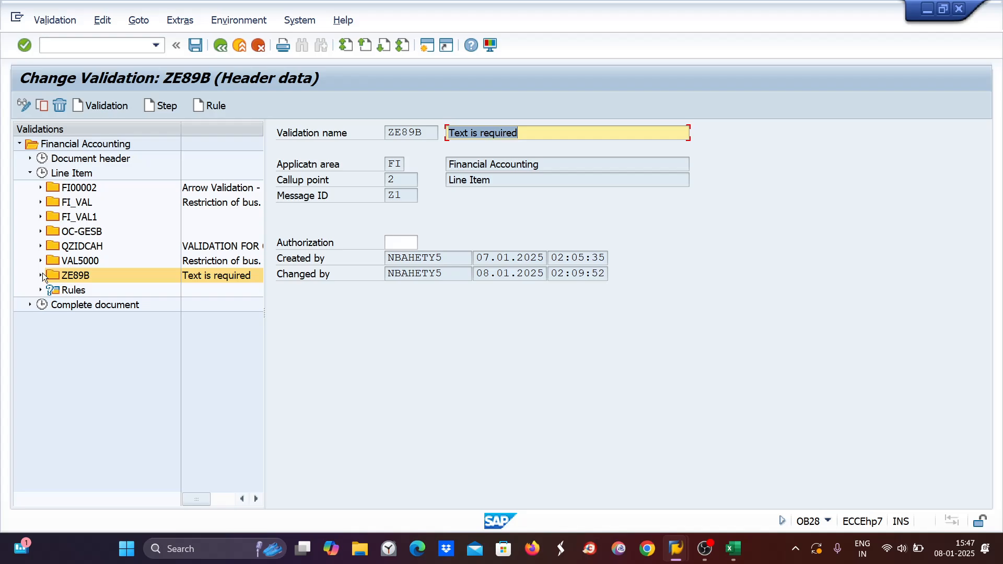
pyautogui.click(103, 105)
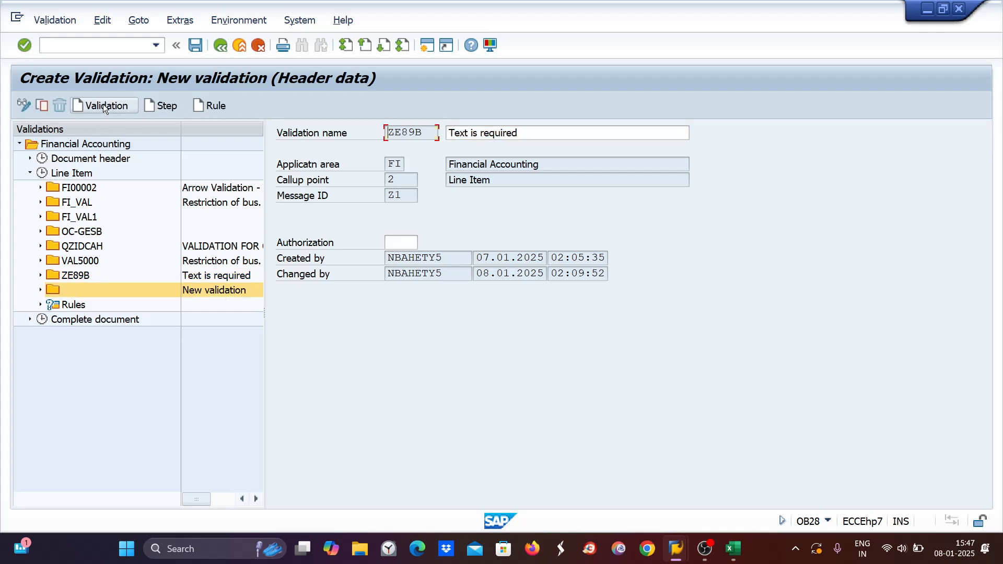
pyautogui.write('ze')
pyautogui.press('Down')
pyautogui.press('Return')
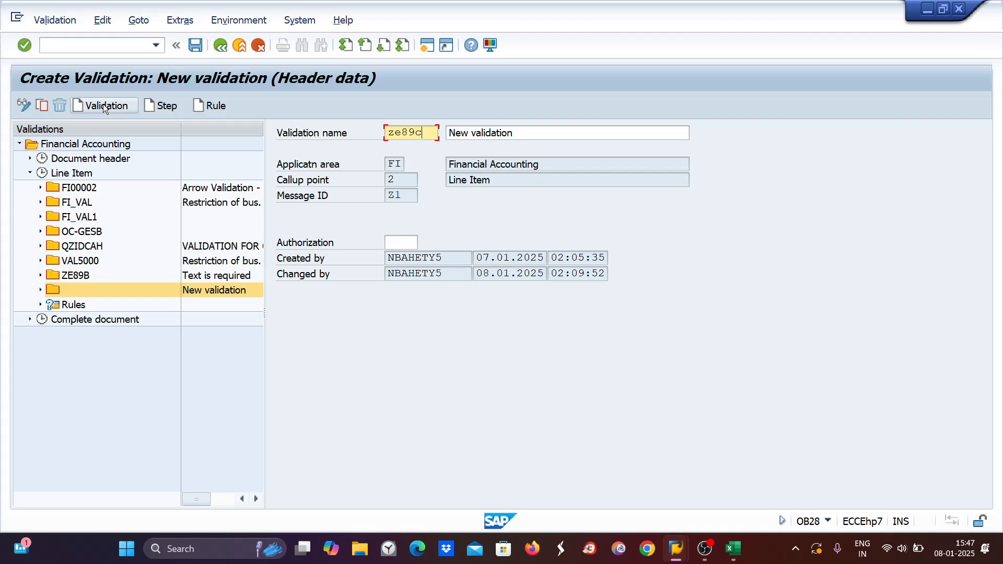
pyautogui.press('Return')
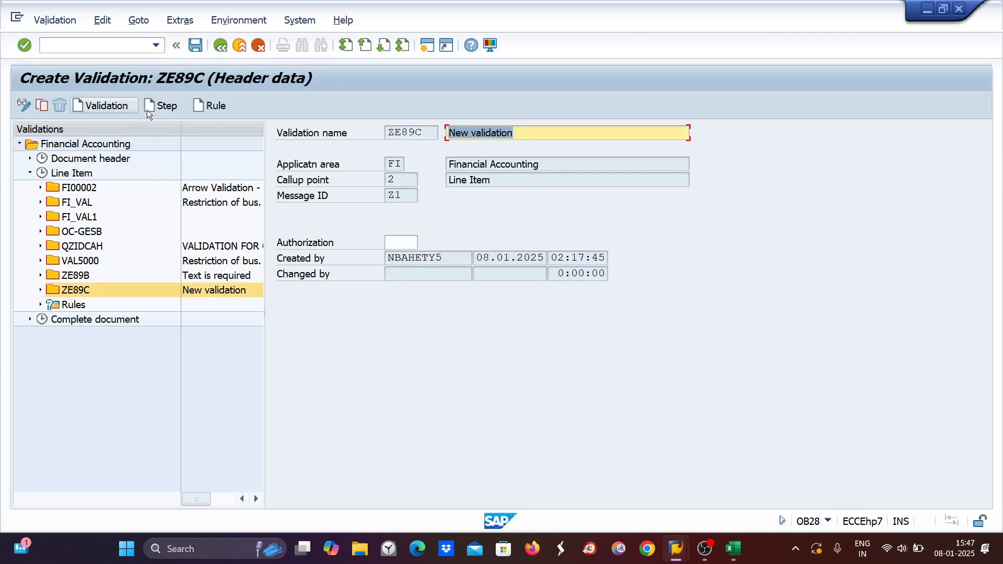
# Add a step to the new validation ZE89C with the description "amount limit"
pyautogui.click(154, 105)
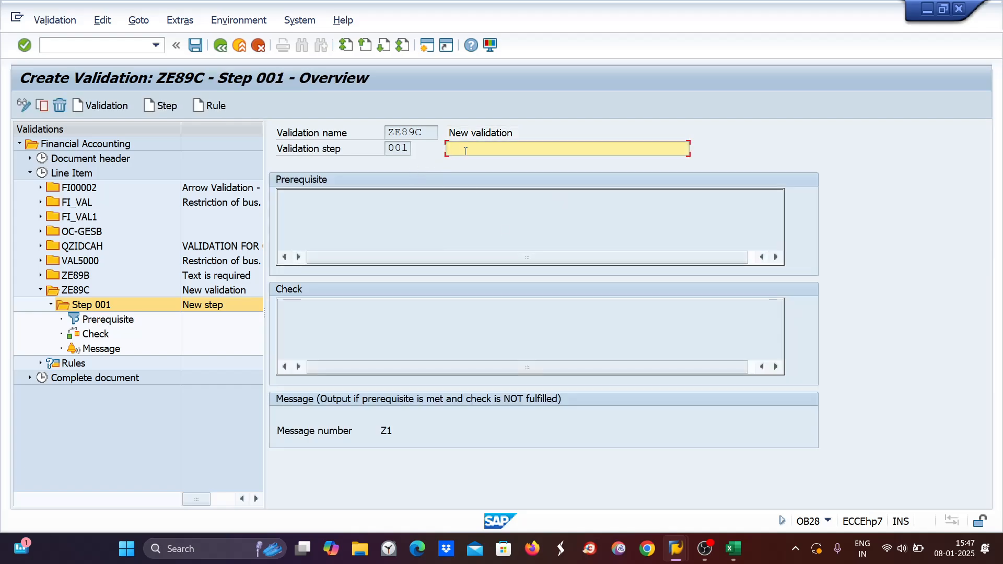
pyautogui.write('a')
pyautogui.click(463, 167)
# Open the step 001 prerequisite, search the Accounting Document Header fields for "COMPANY CODE" and try to insert the Company Code field
pyautogui.click(106, 320)
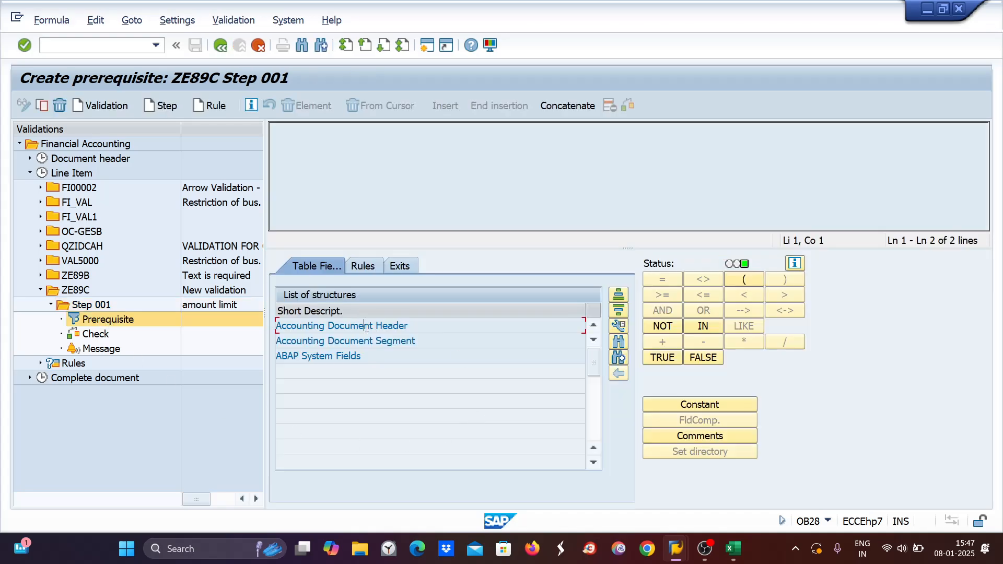
pyautogui.doubleClick(366, 328)
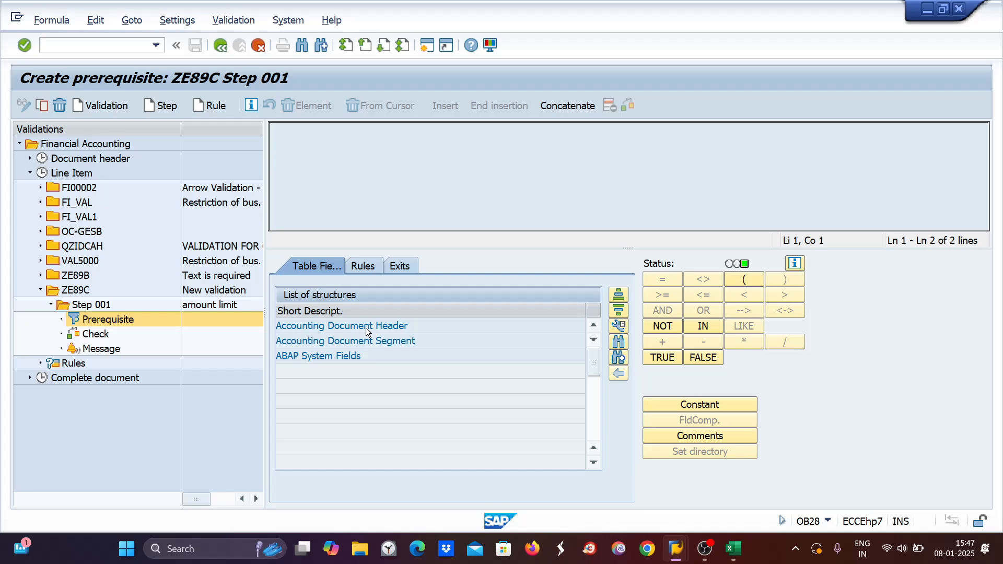
pyautogui.click(624, 346)
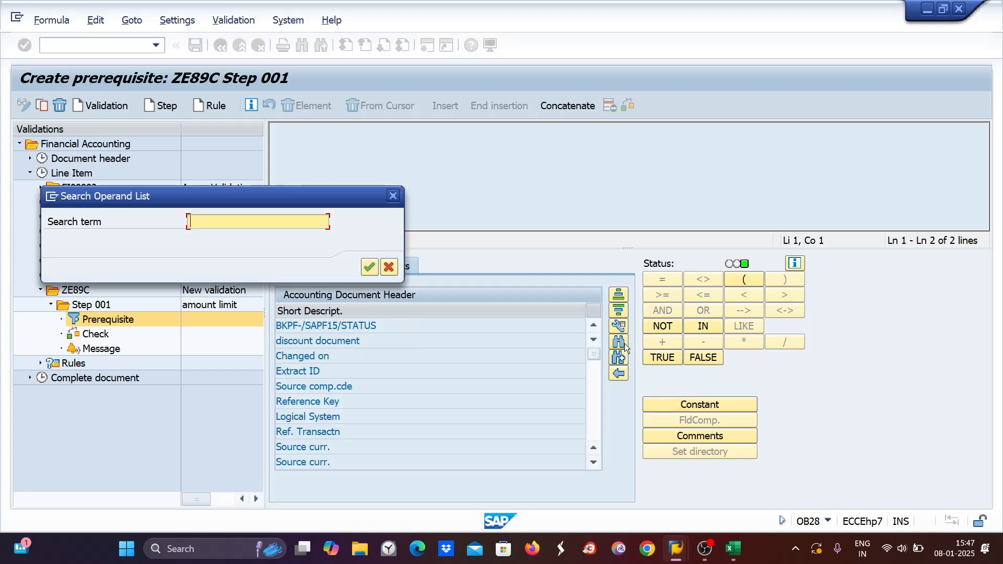
pyautogui.write('c')
pyautogui.press('Down')
pyautogui.press('Return')
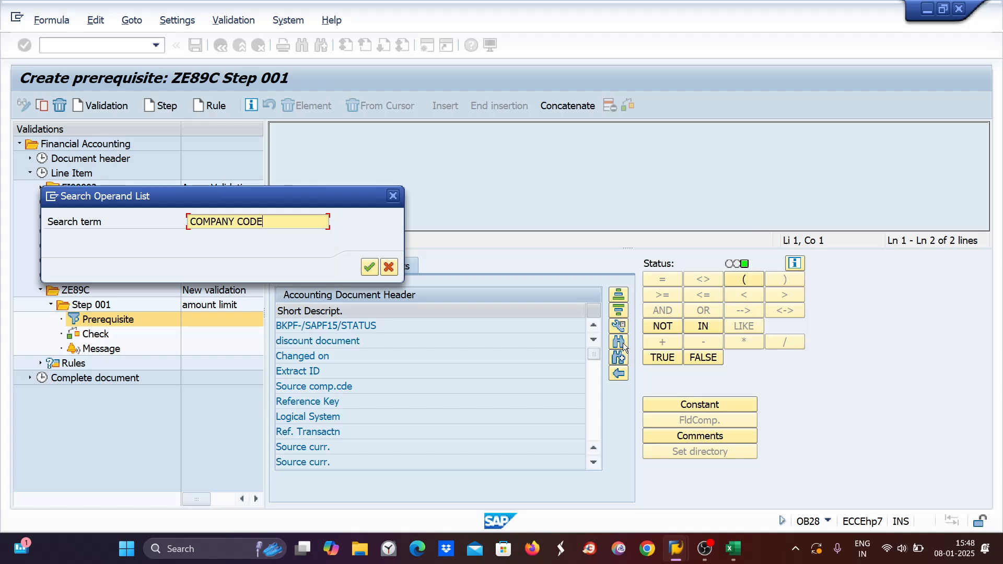
pyautogui.press('Return')
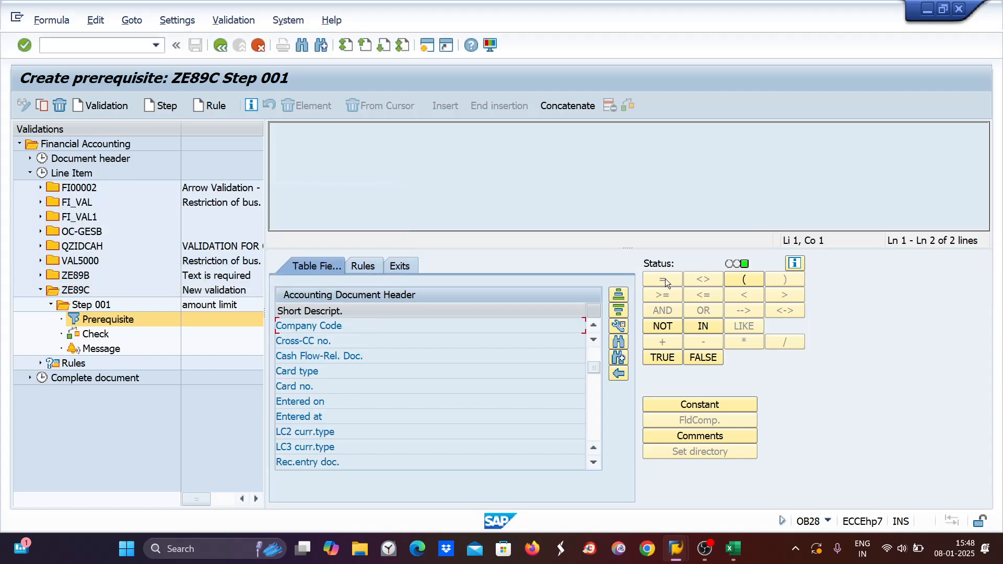
pyautogui.doubleClick(328, 330)
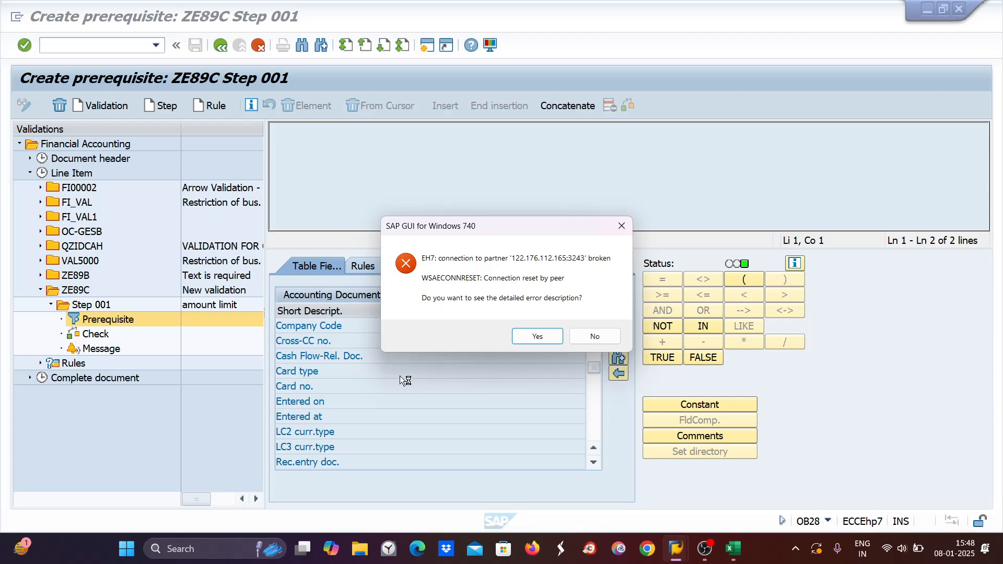
pyautogui.click(595, 336)
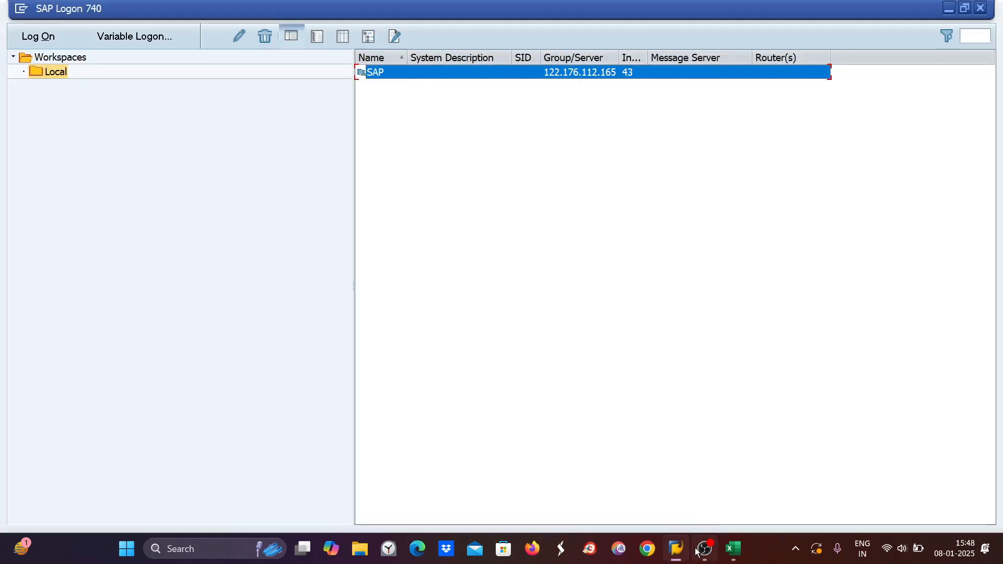
pyautogui.moveTo(697, 550)
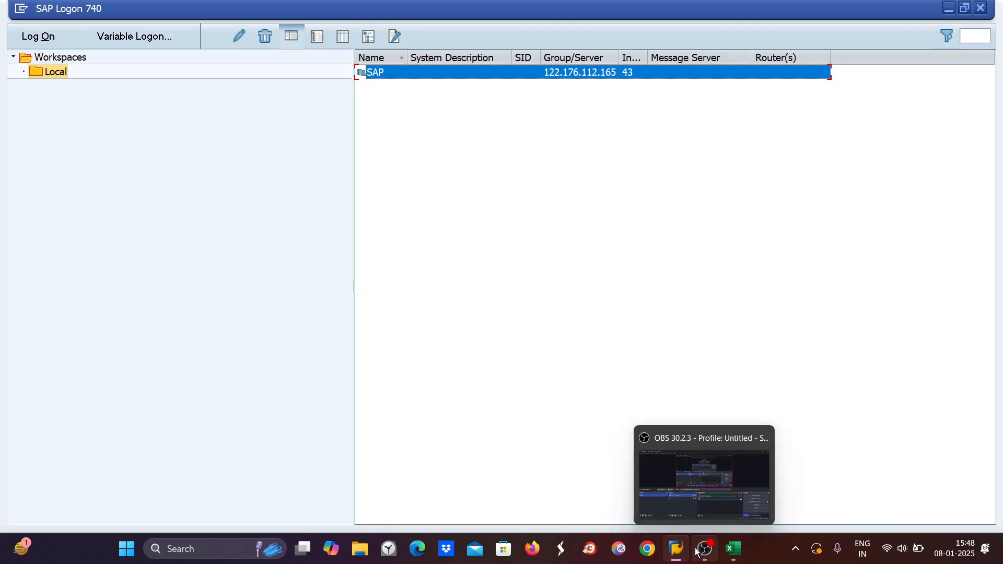